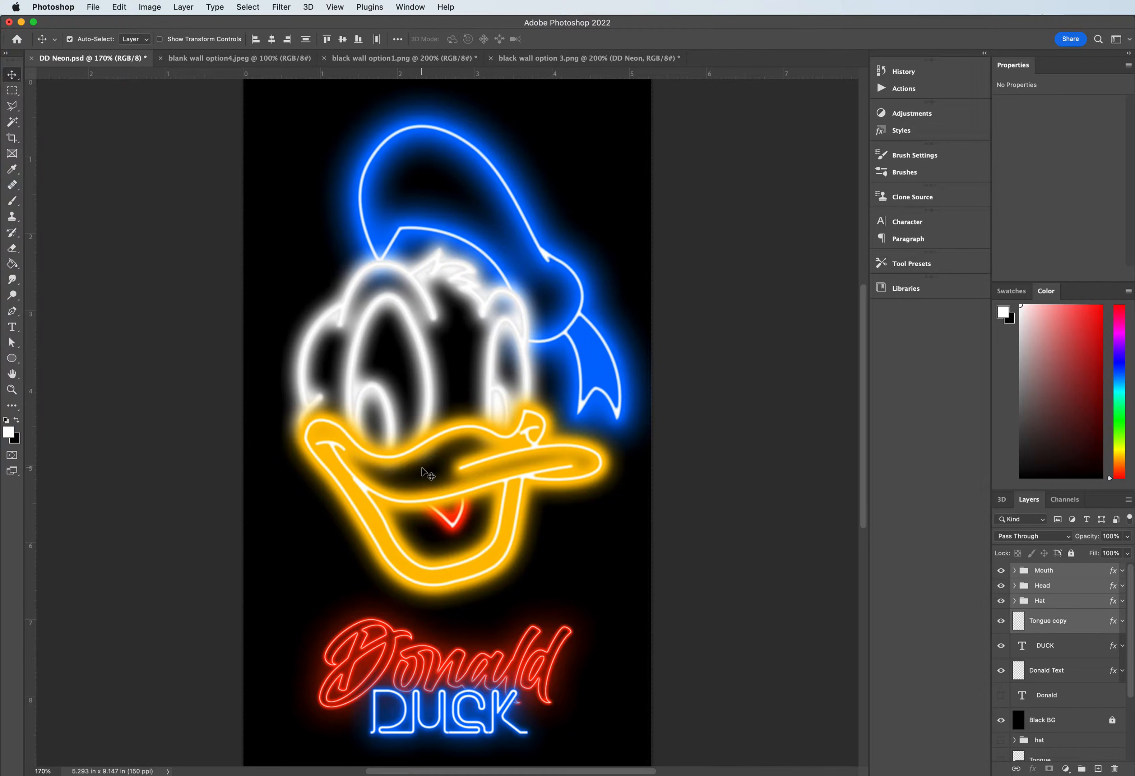
- Switch to Chrome and save the first wall image on the assignment page to Downloads as black wall option1 (1)
key("super+Tab")
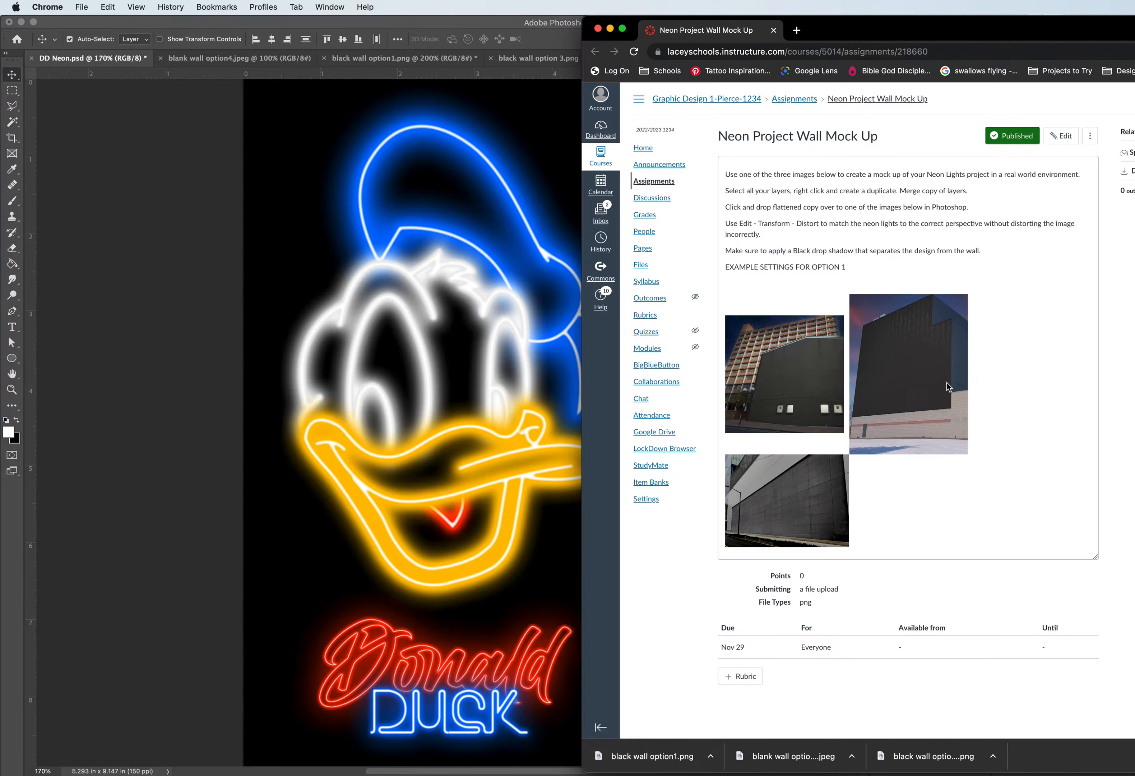
right_click(788, 375)
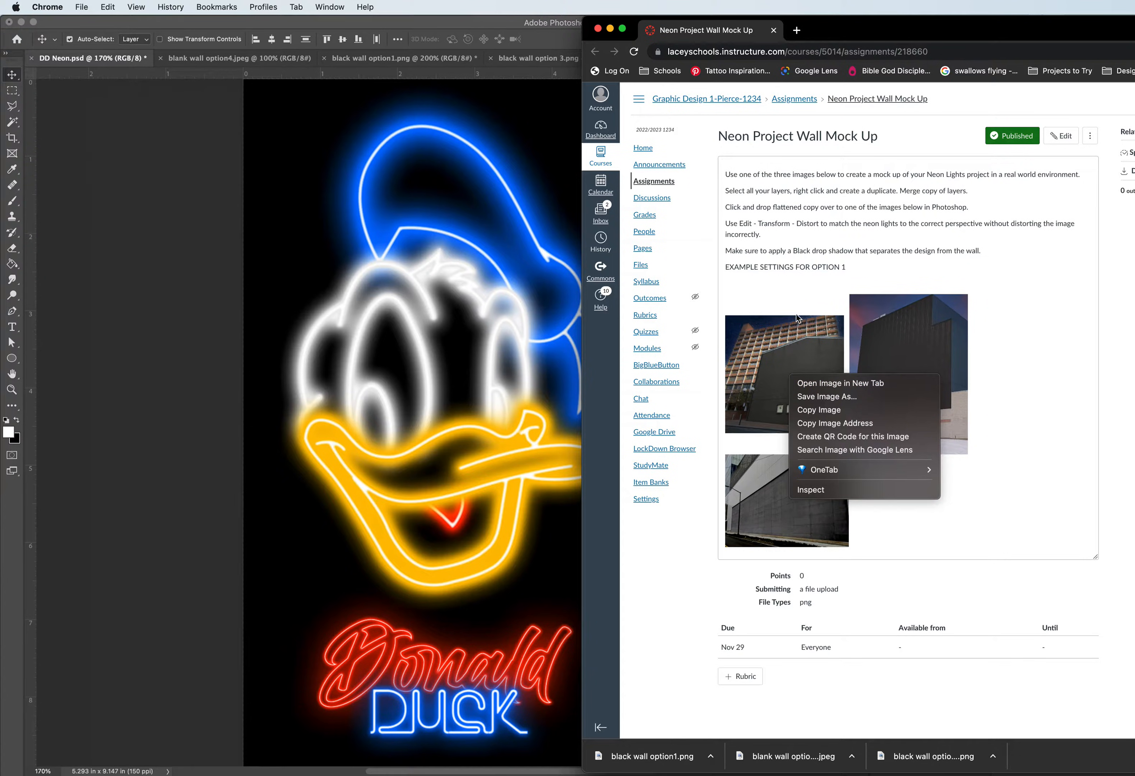
left_click(779, 295)
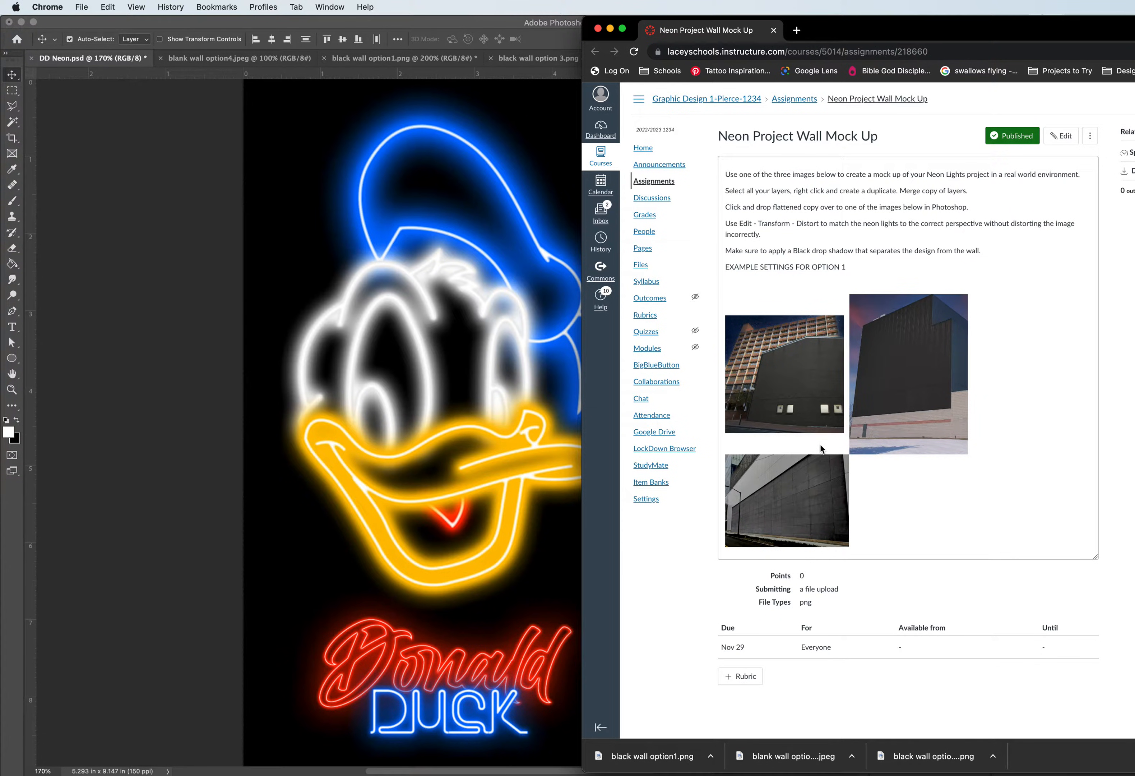
right_click(801, 367)
left_click(843, 388)
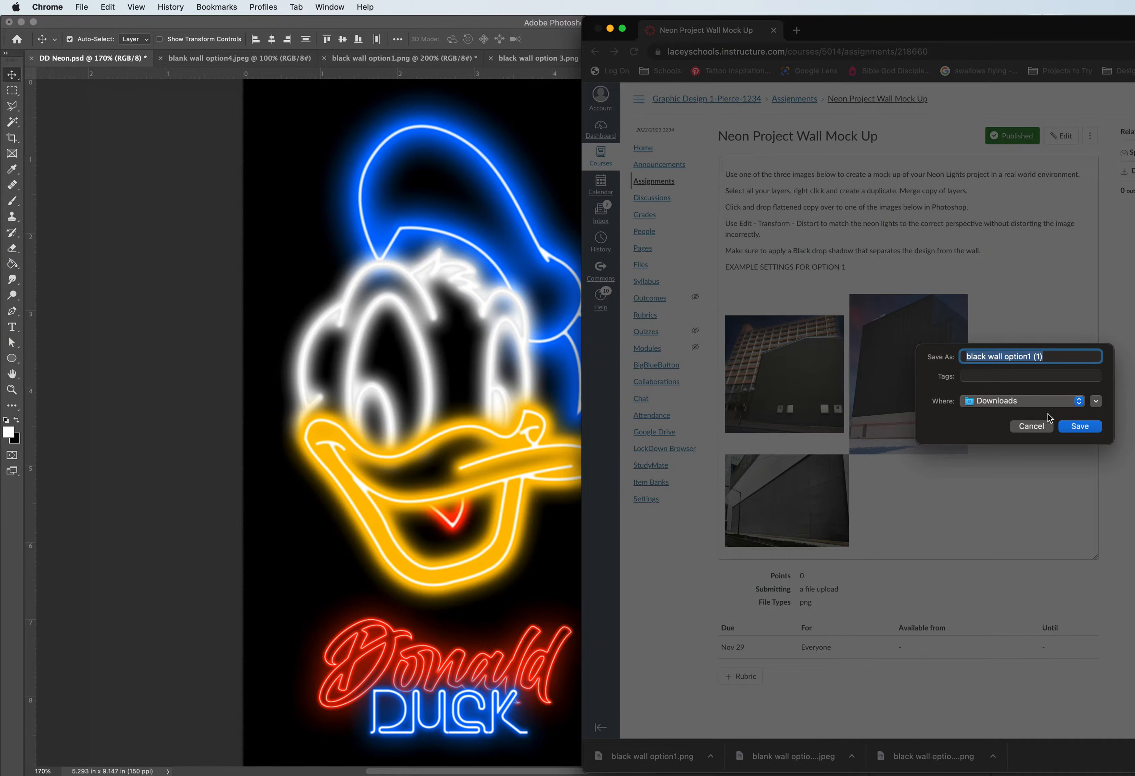
left_click(1077, 427)
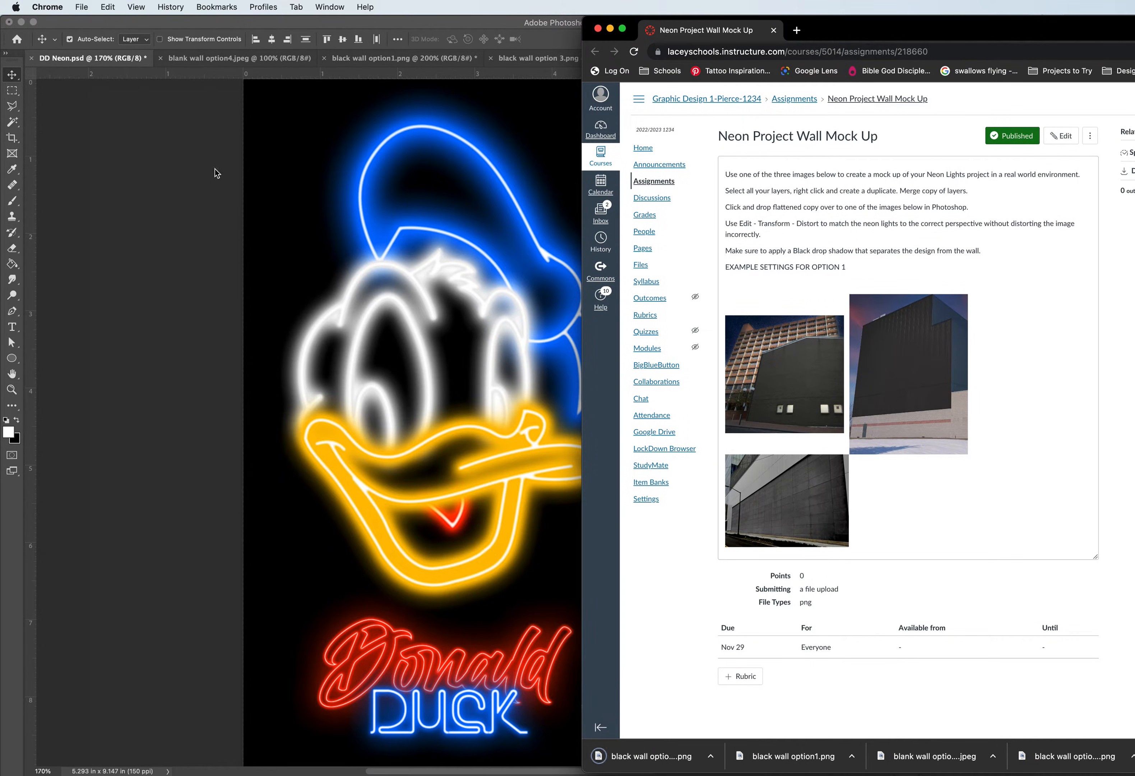
- Switch back to Photoshop and look through the open black wall option1, blank wall option4 and black wall option 3 documents
left_click(208, 167)
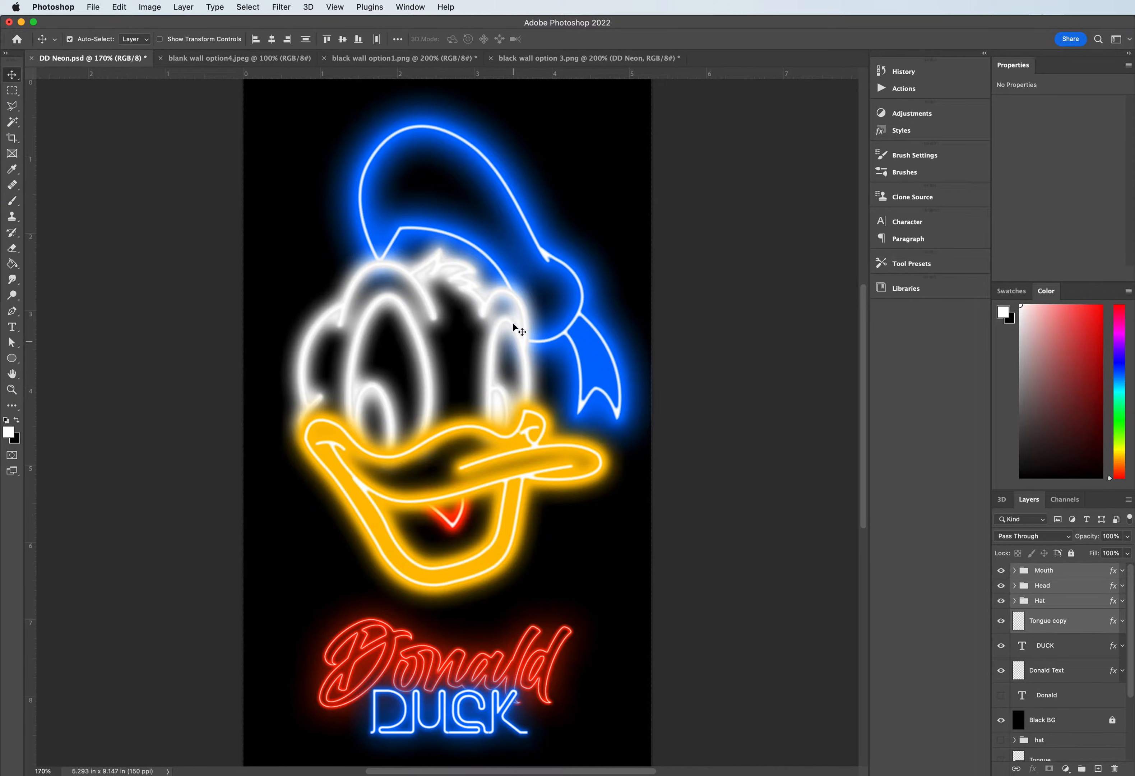
left_click(364, 58)
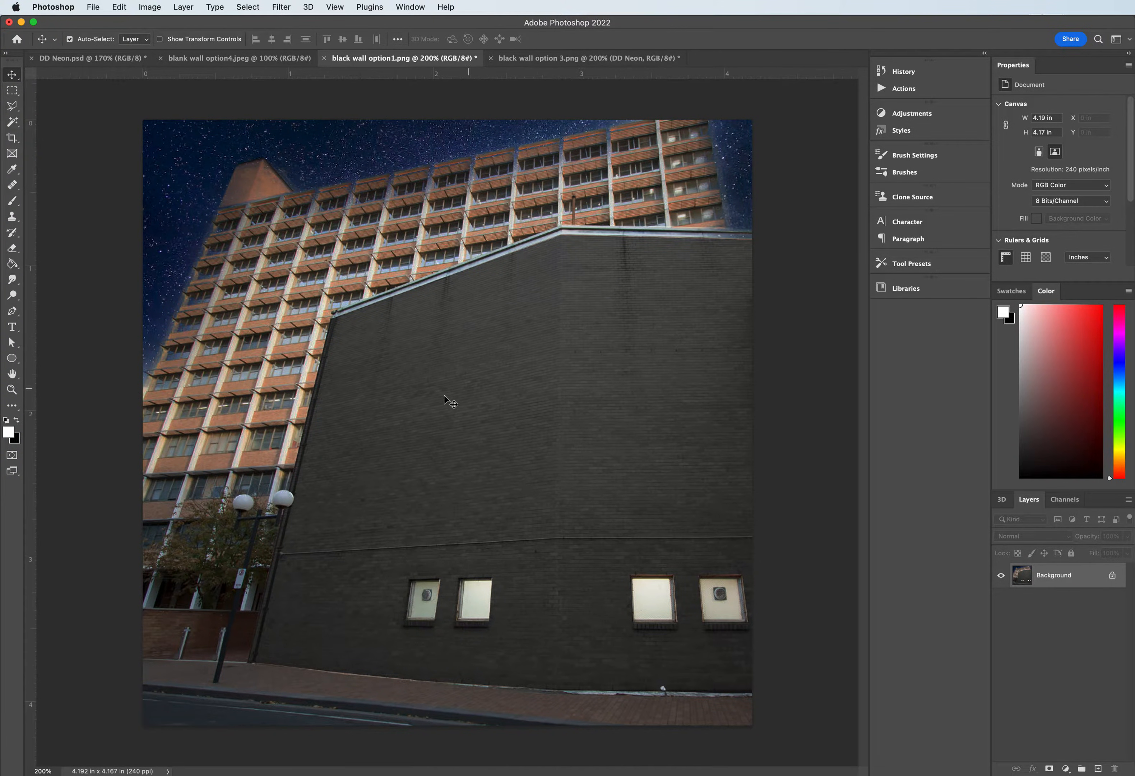
left_click(255, 61)
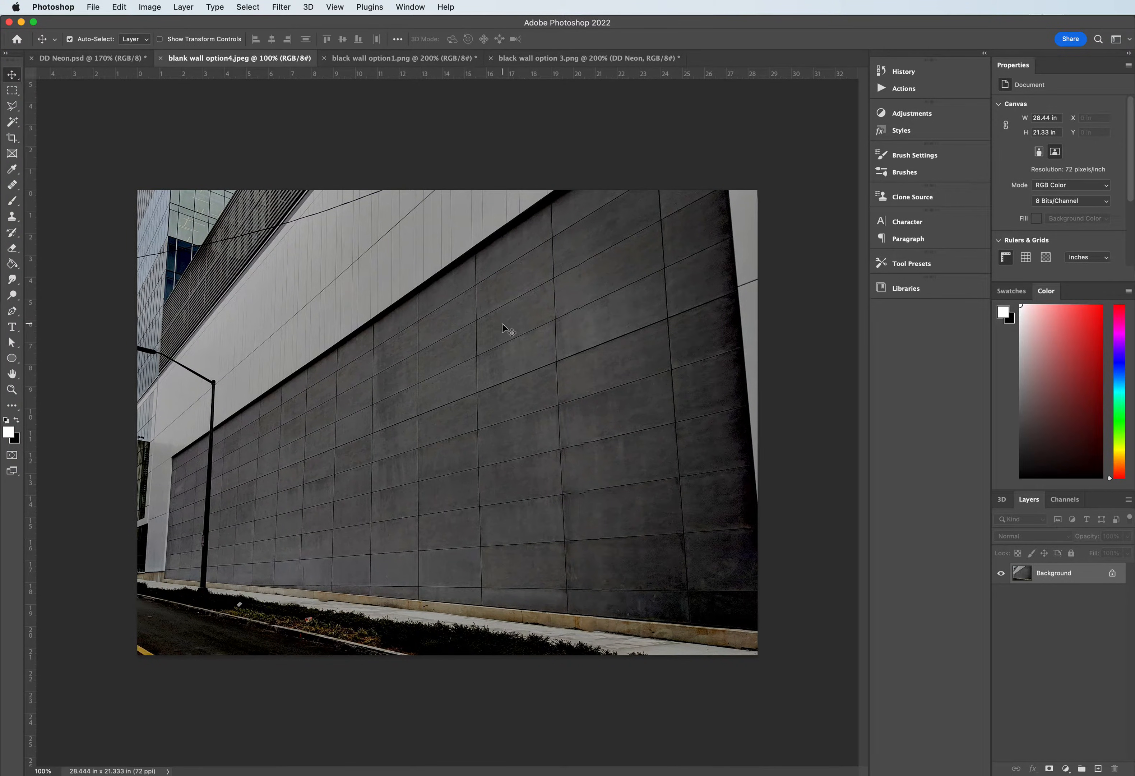
left_click(423, 59)
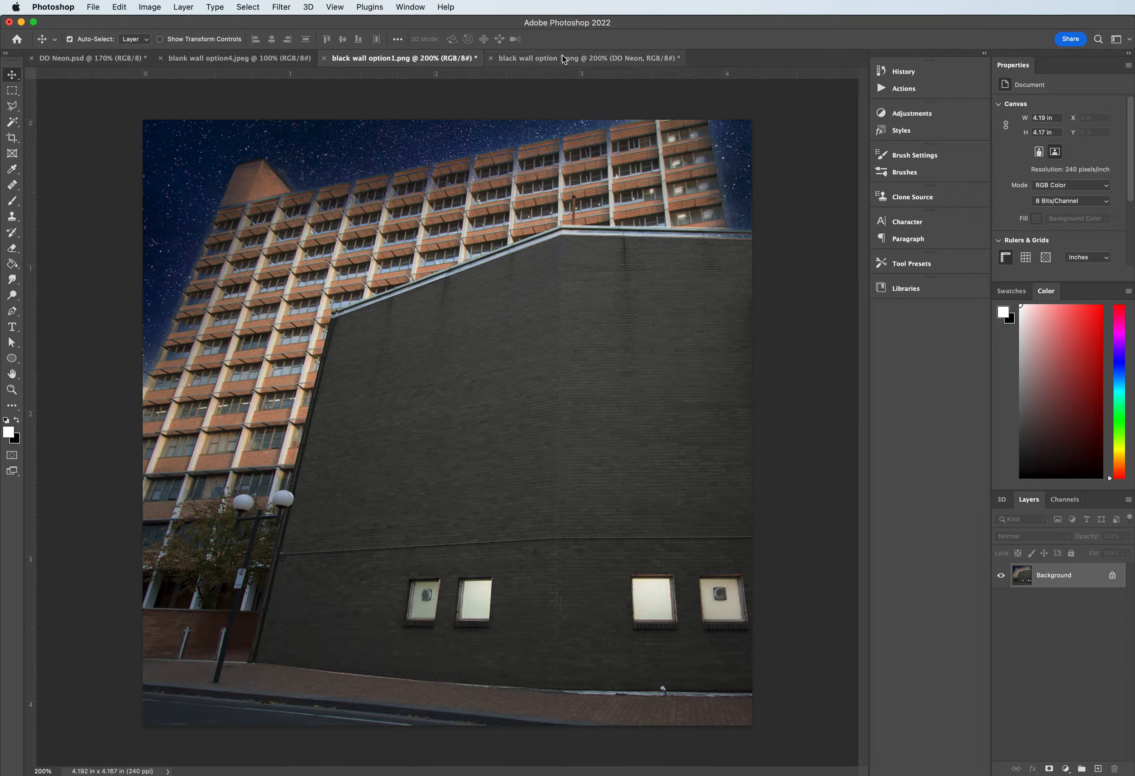
left_click(564, 59)
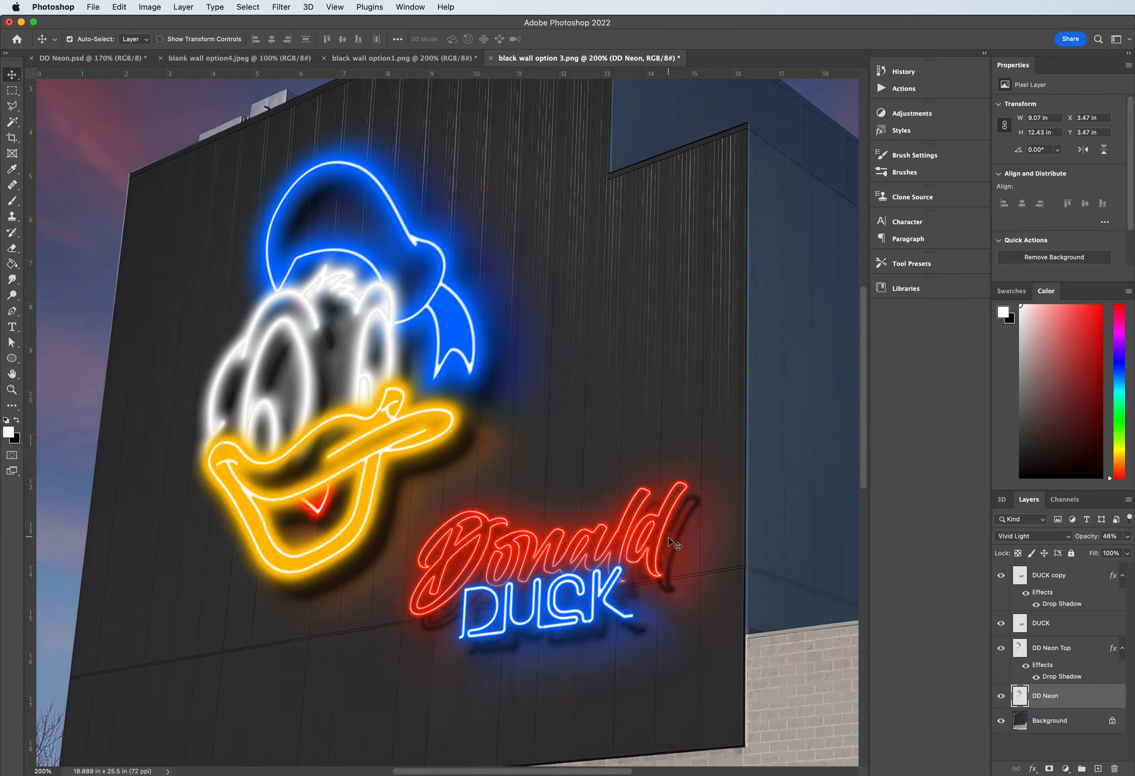
- Examine the glow and drop shadows of the neon Donald Duck lettering on the black wall option 3 mock-up up close
key("super")
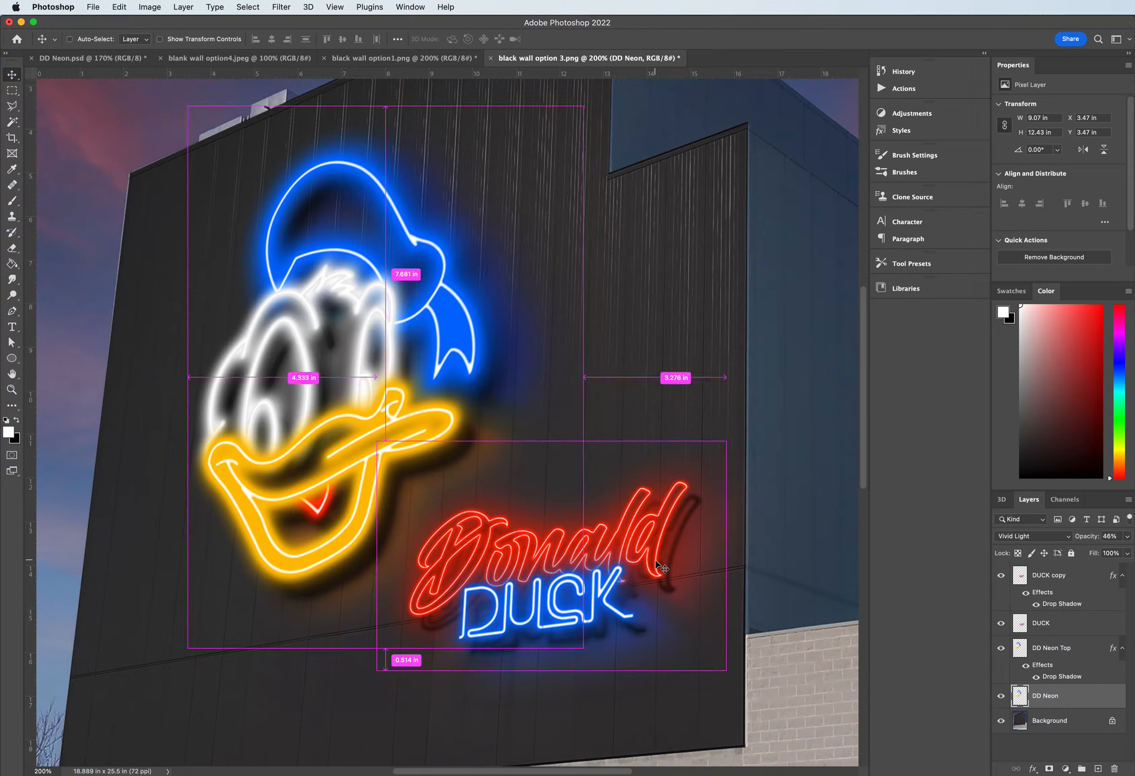
key("super+plus")
scroll(667, 526, "up", 2)
scroll(666, 520, "down", 3)
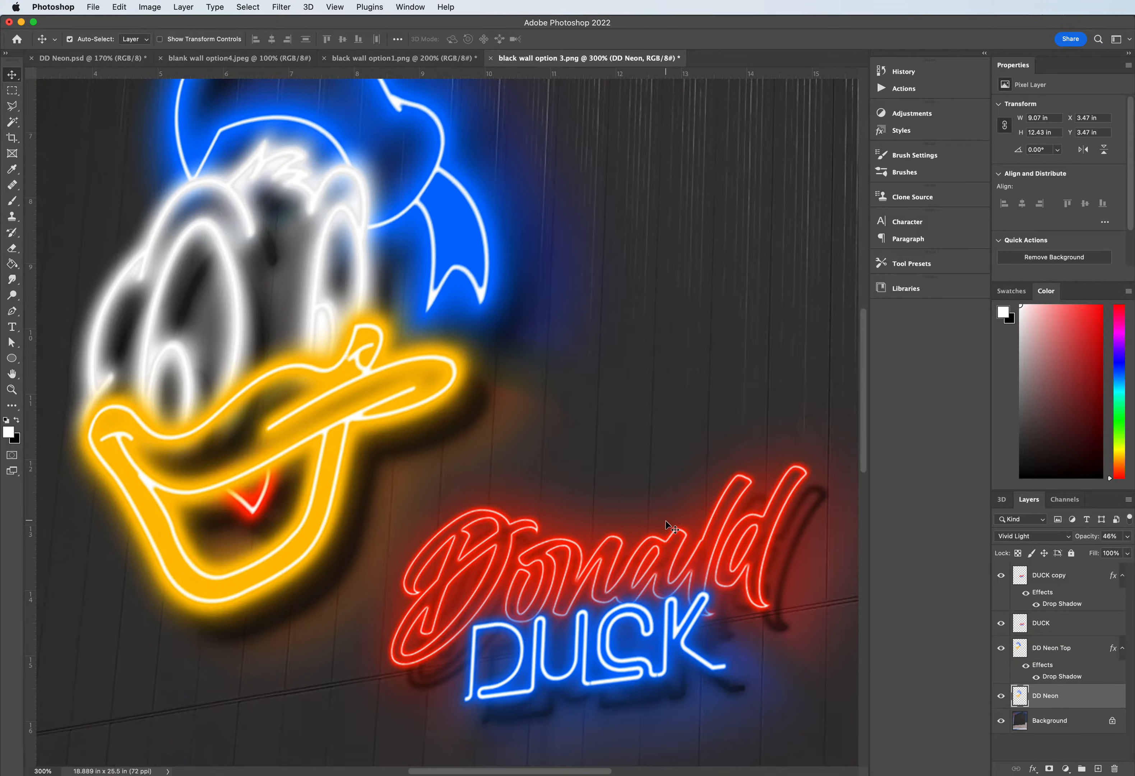
scroll(666, 520, "down", 2)
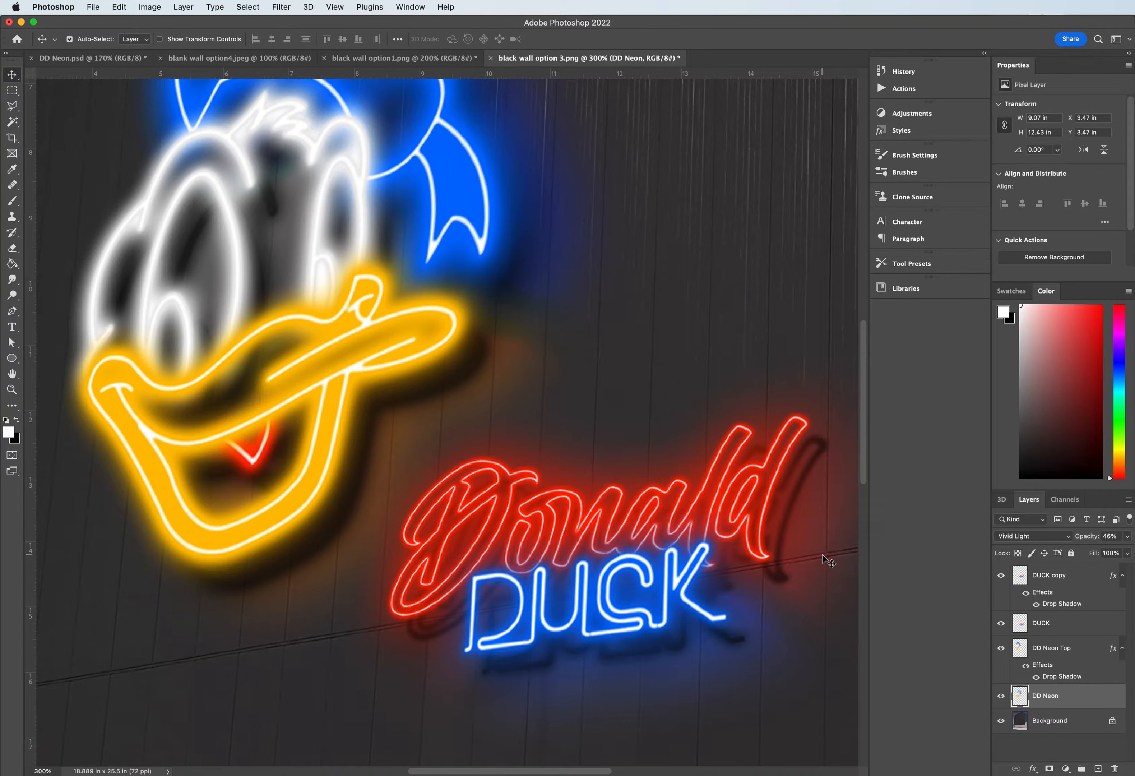
key("super+minus")
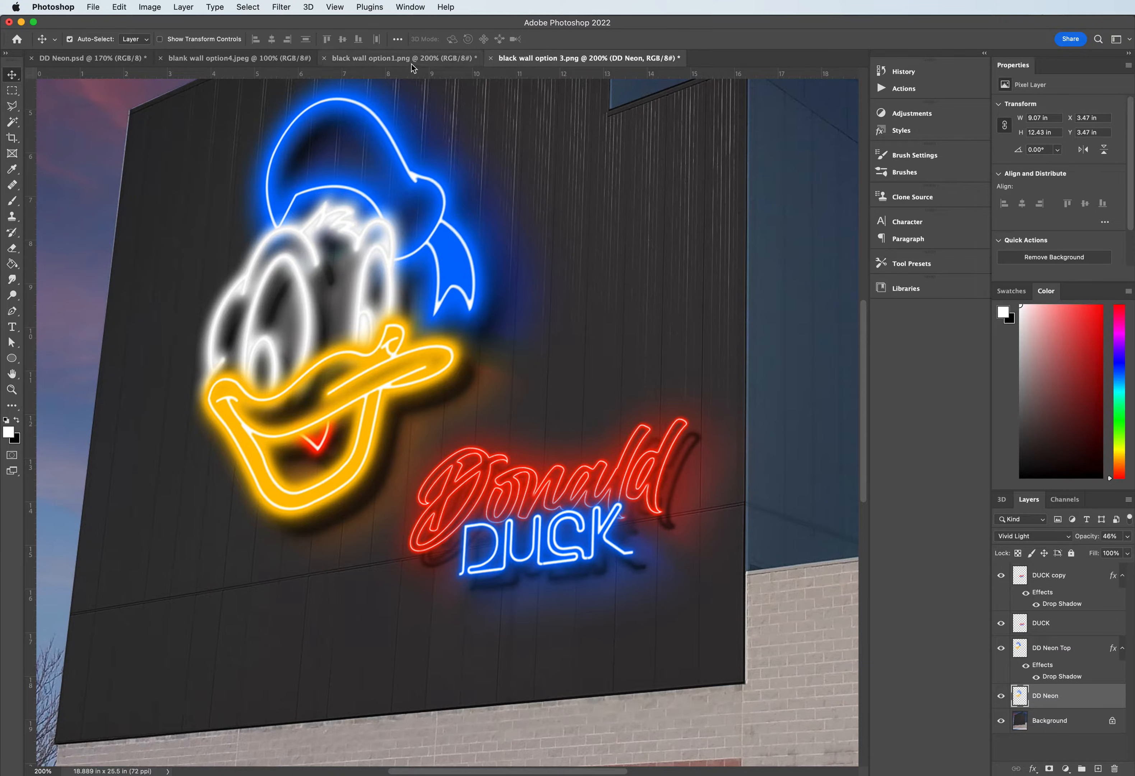
- Review the two blank wall photos again, and inspect the layer effects on the Mouth, Head and Hat groups in DD Neon.psd
left_click(218, 58)
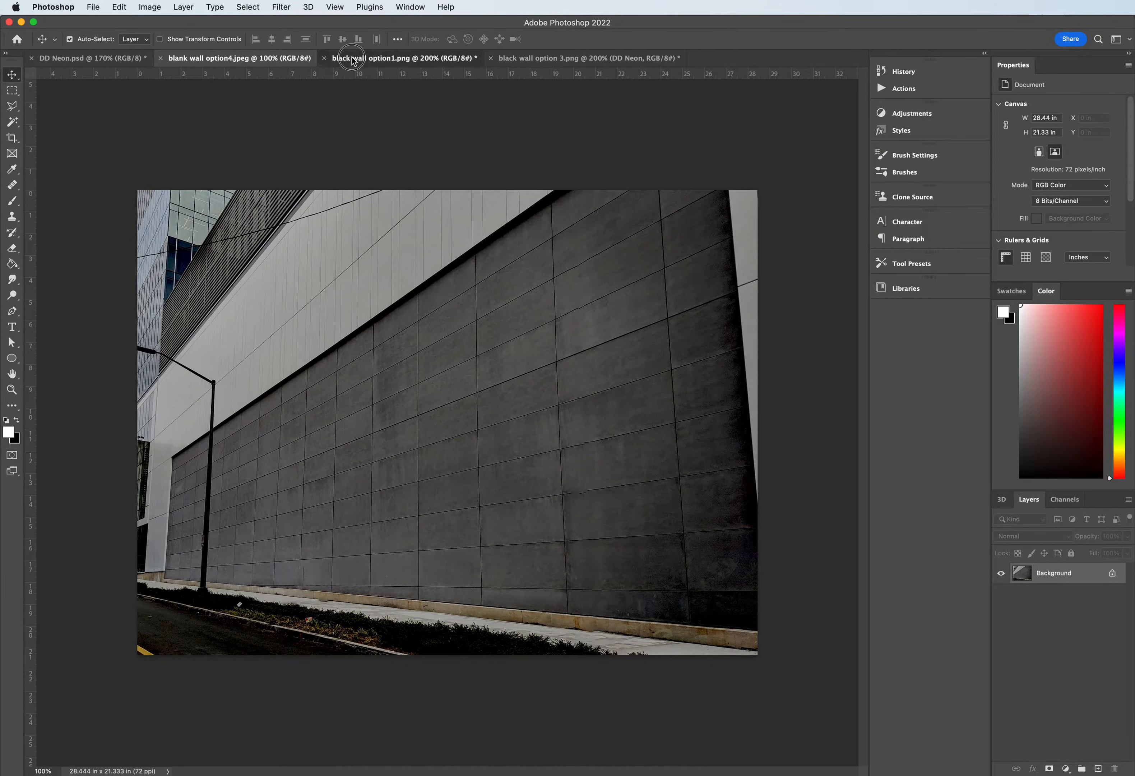
left_click(401, 59)
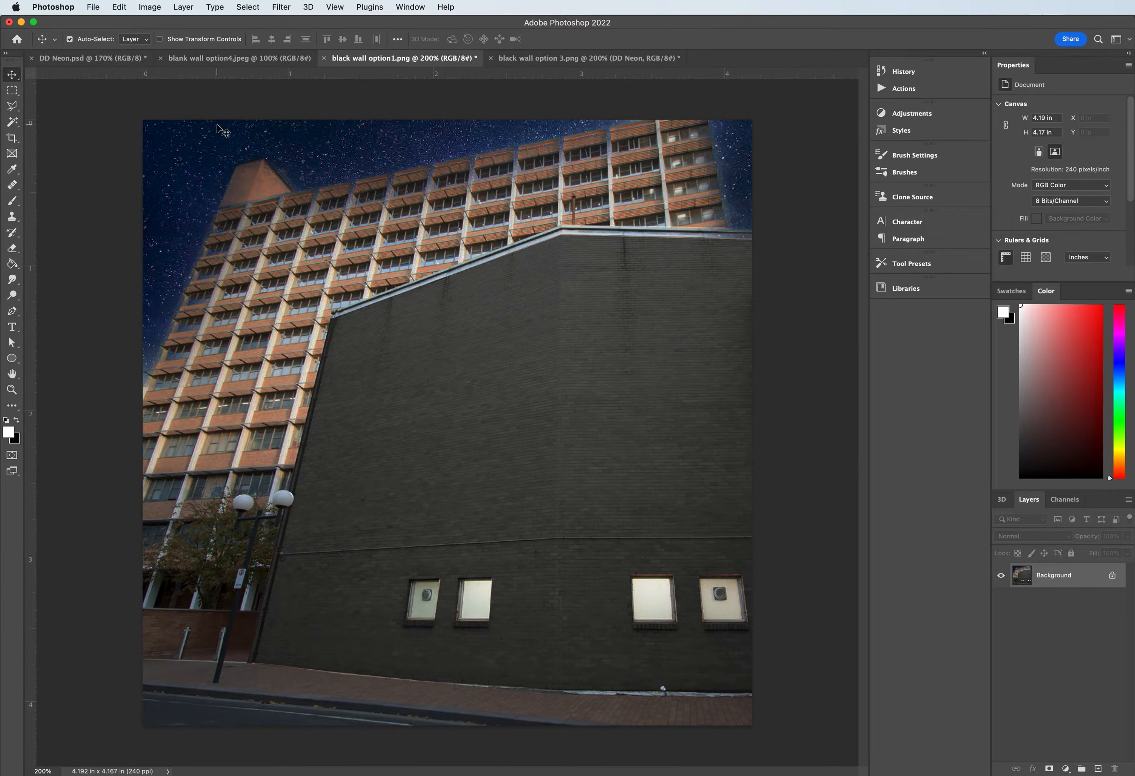
left_click(79, 58)
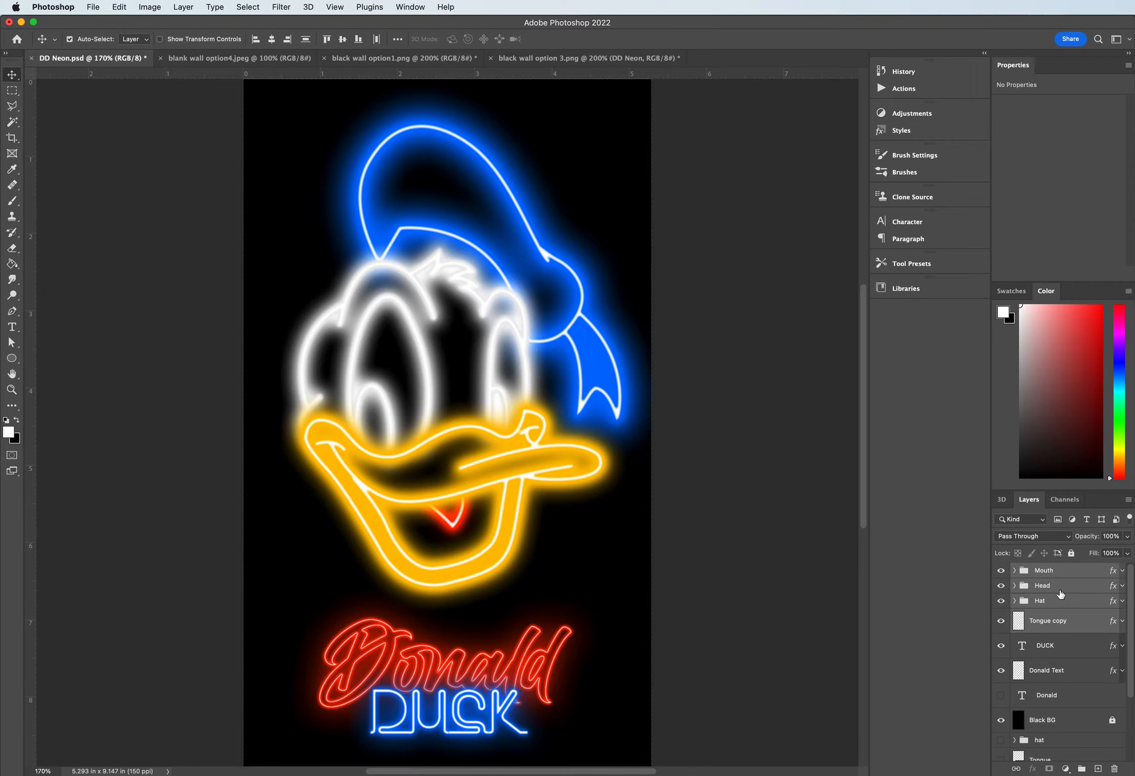
left_click(1121, 571, "alt")
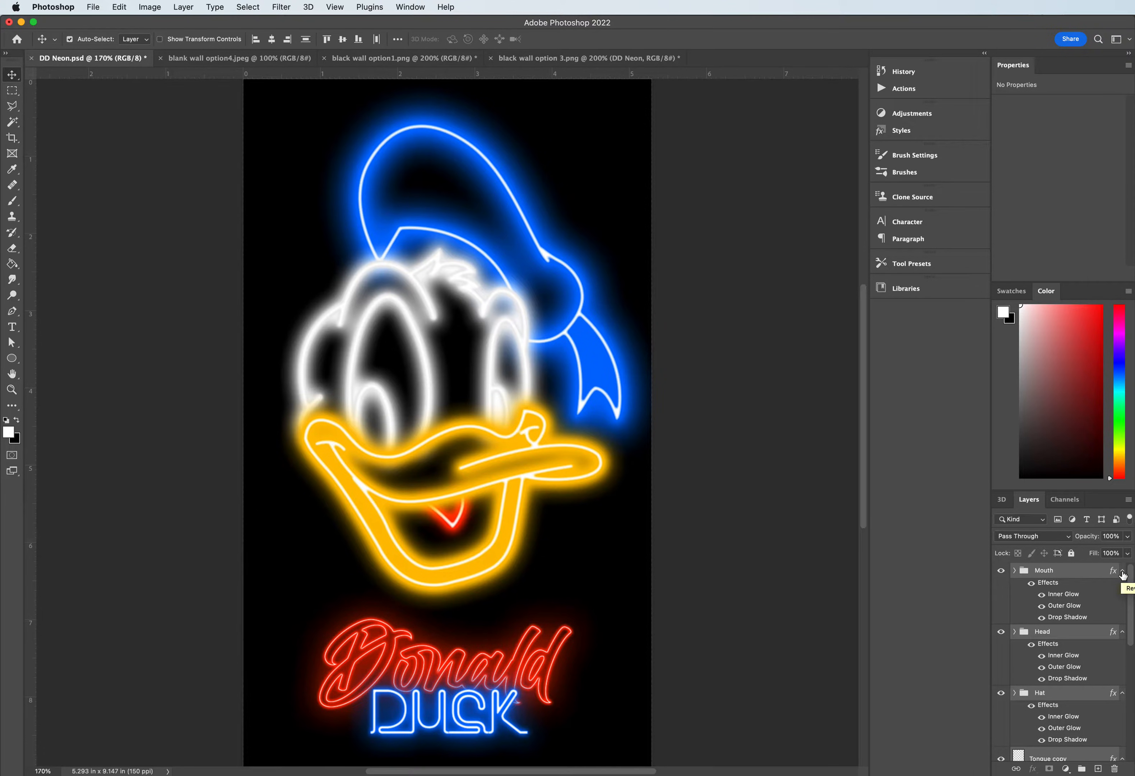
left_click(1121, 572, "alt")
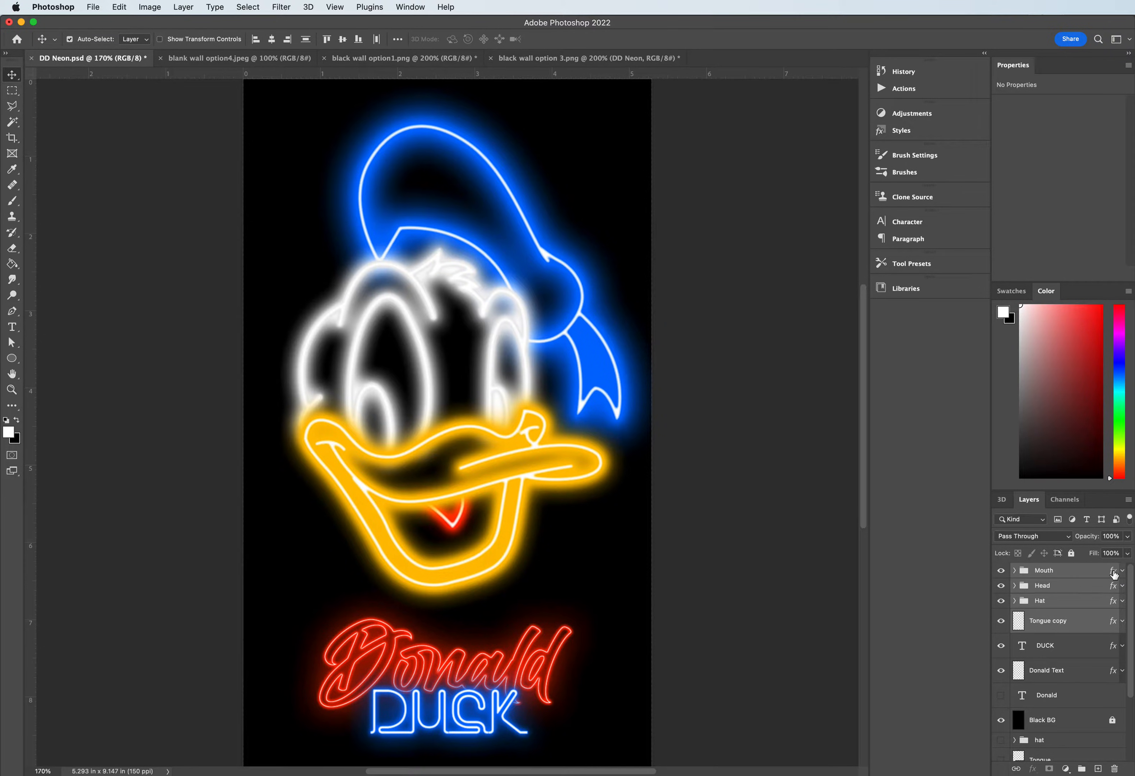
left_click(1122, 570, "alt")
left_click(1121, 571, "alt")
- Select the Tongue copy layer with the Hat, Head and Mouth groups, try to move the artwork, and undo the move
left_click(1072, 625)
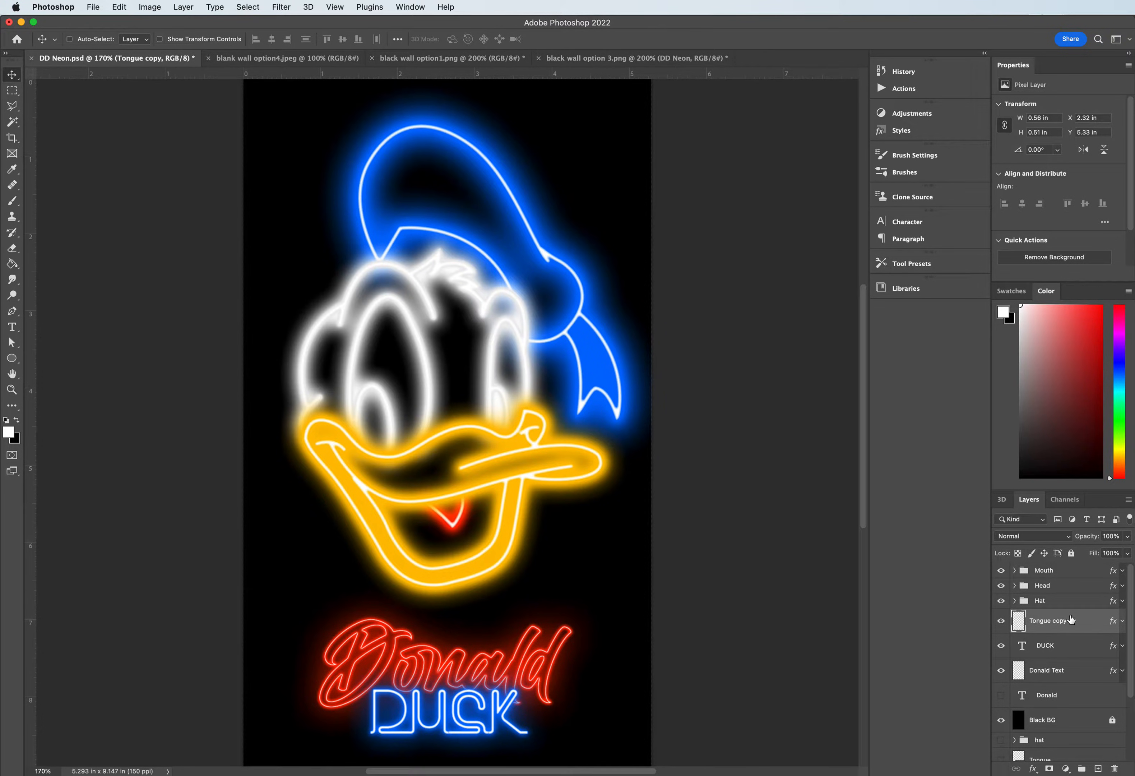
left_click(1068, 602, "shift")
left_click(1066, 574, "shift")
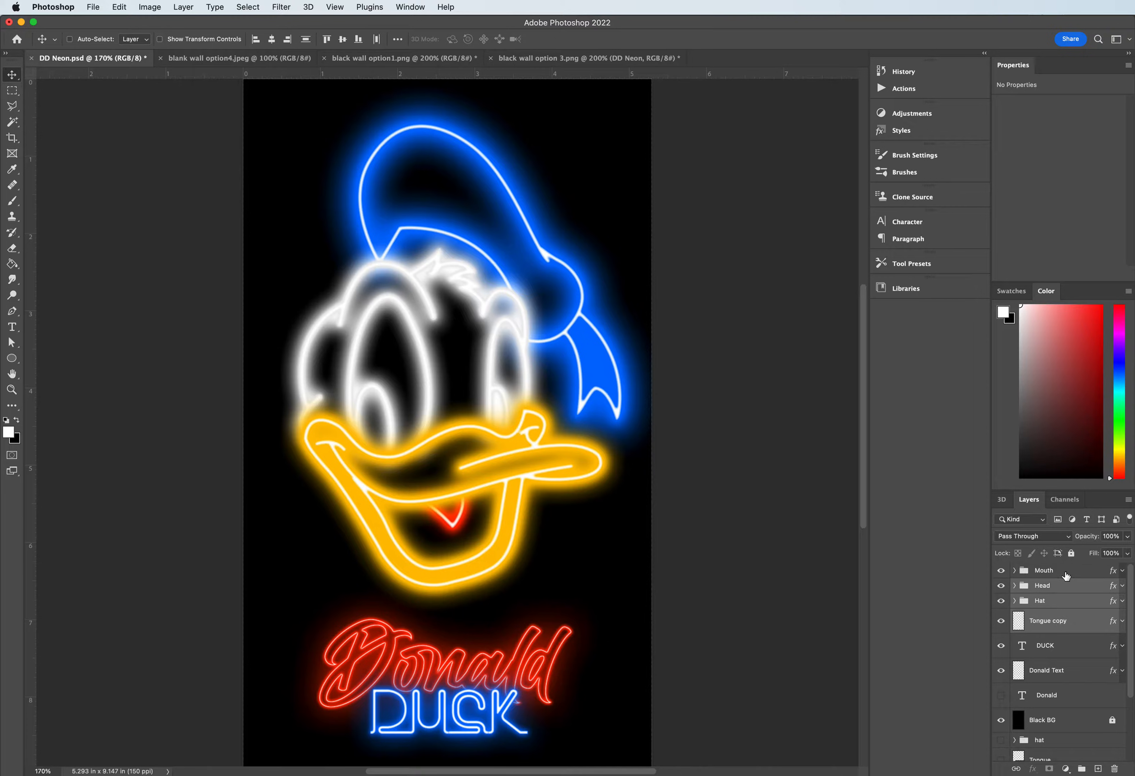
left_click(1066, 574, "super")
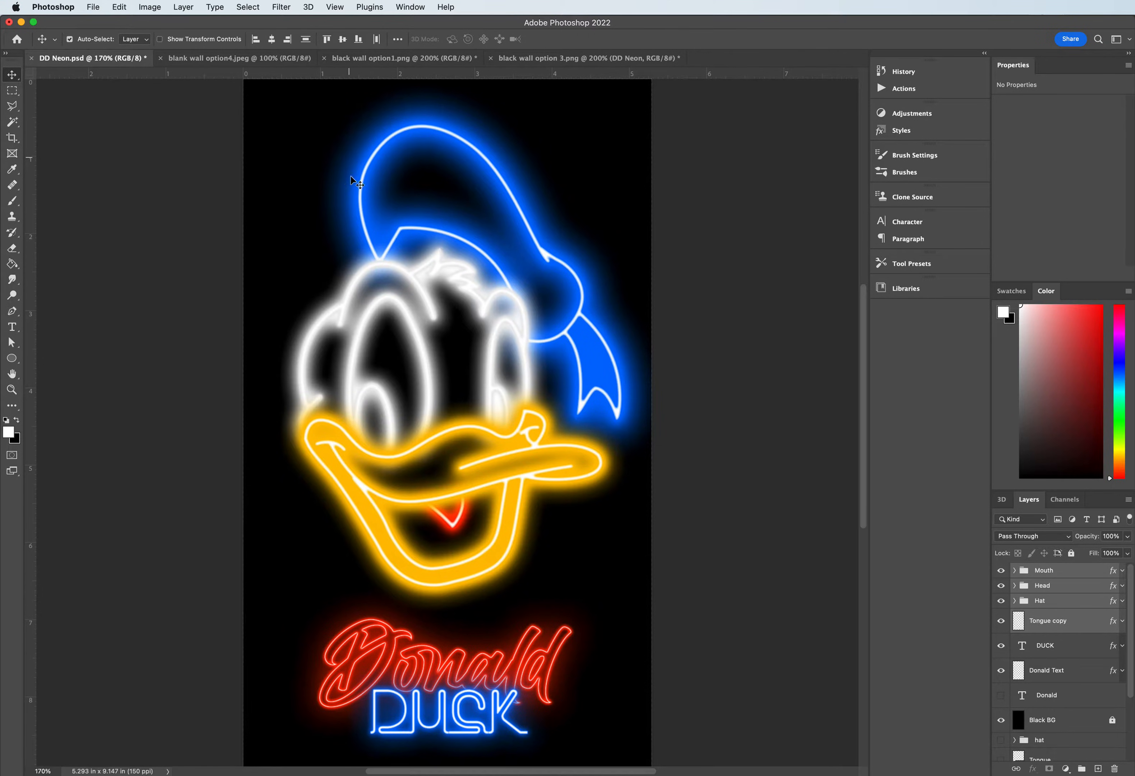
left_click_drag(523, 345, 441, 182)
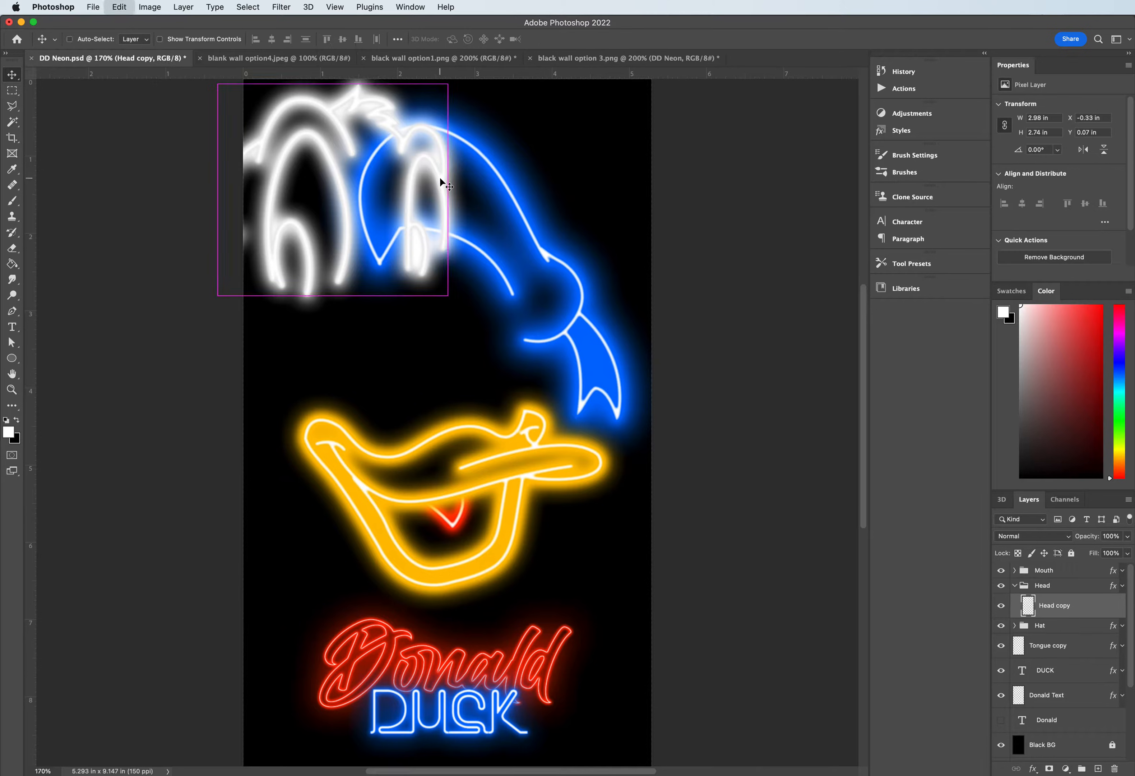
key("super+z")
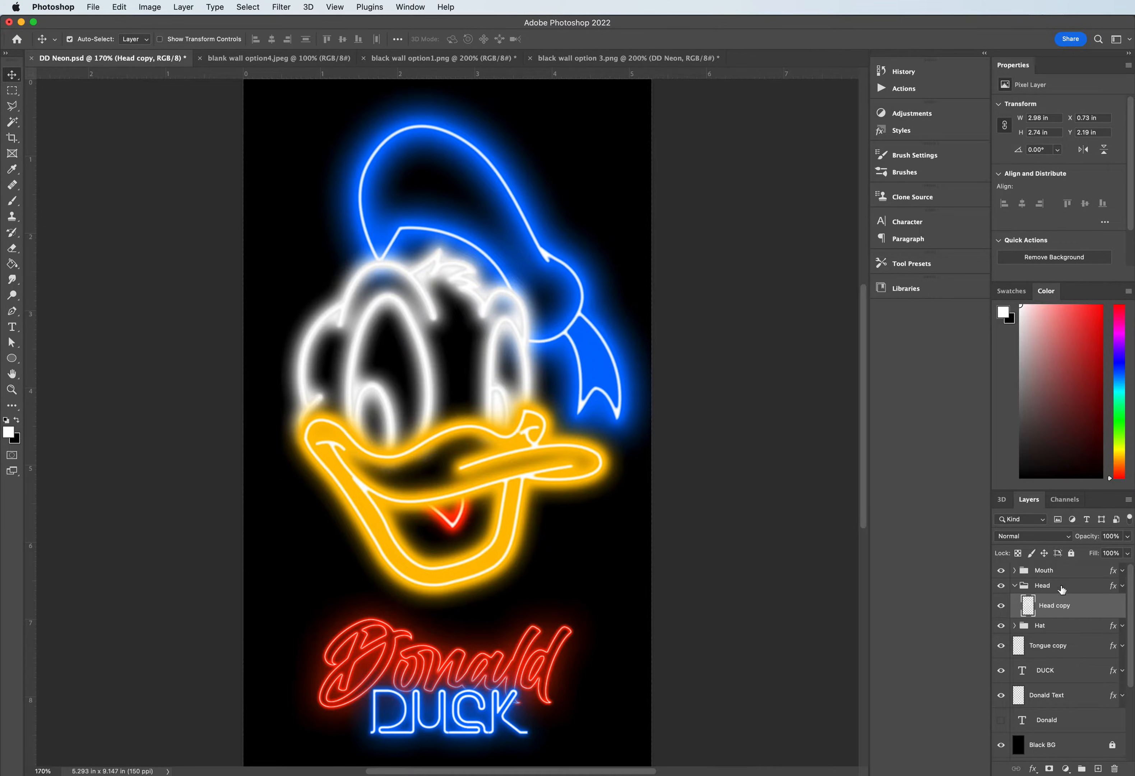
- Copy the Mouth, Head, Hat and Tongue copy layers into black wall option1 and place the duck's head over the dark wall
left_click(1056, 570)
left_click(1054, 651, "shift")
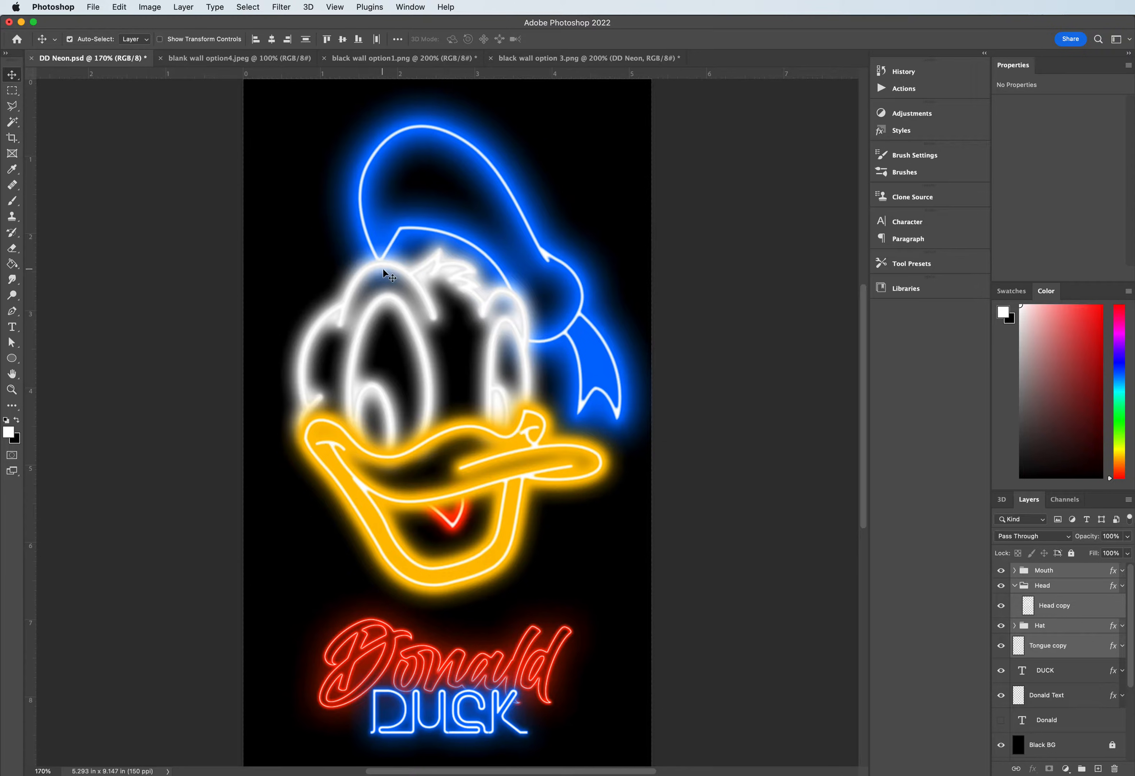
left_click_drag(374, 213, 508, 362)
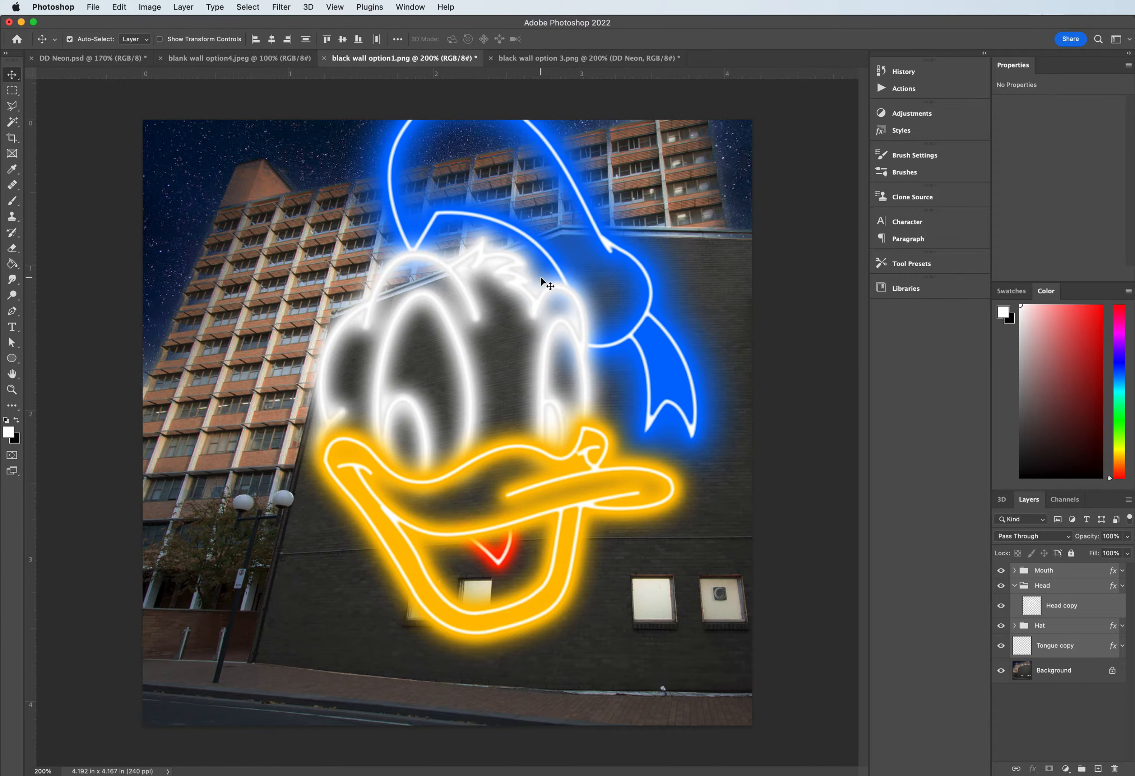
left_click_drag(542, 284, 555, 352)
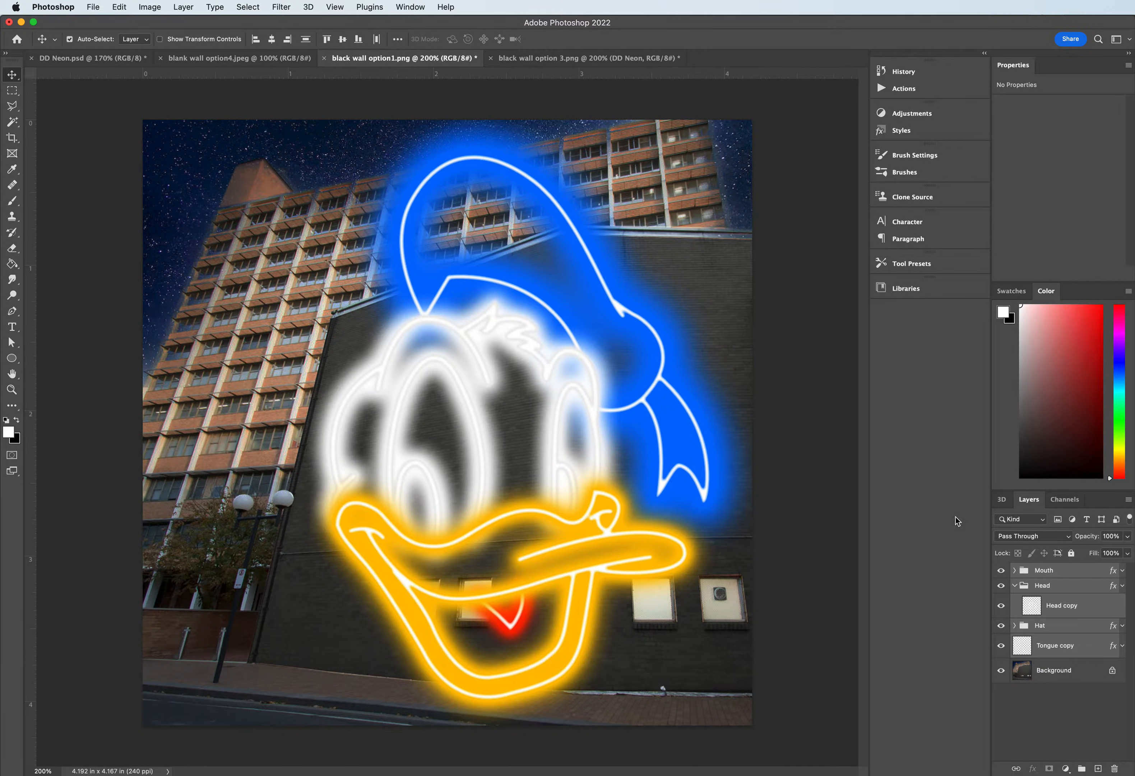
- Merge the copied duck layers in black wall option1 into one layer and reposition the merged artwork over the wall
right_click(1060, 577)
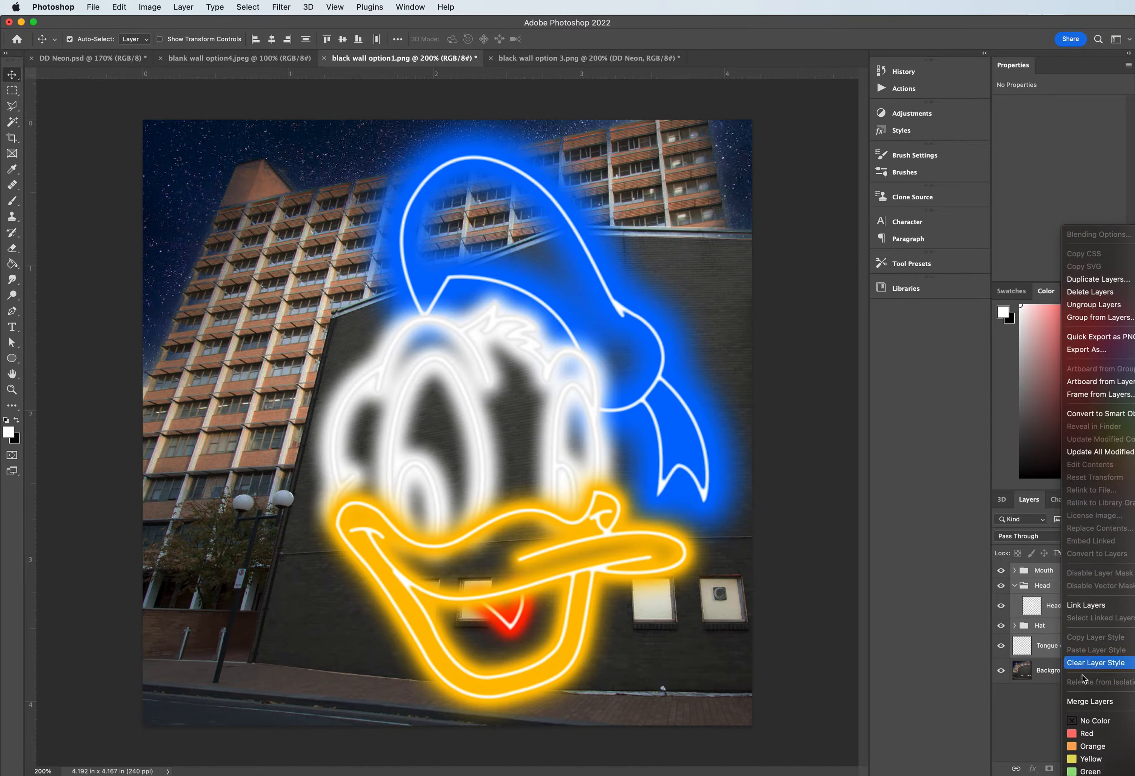
left_click(1083, 703)
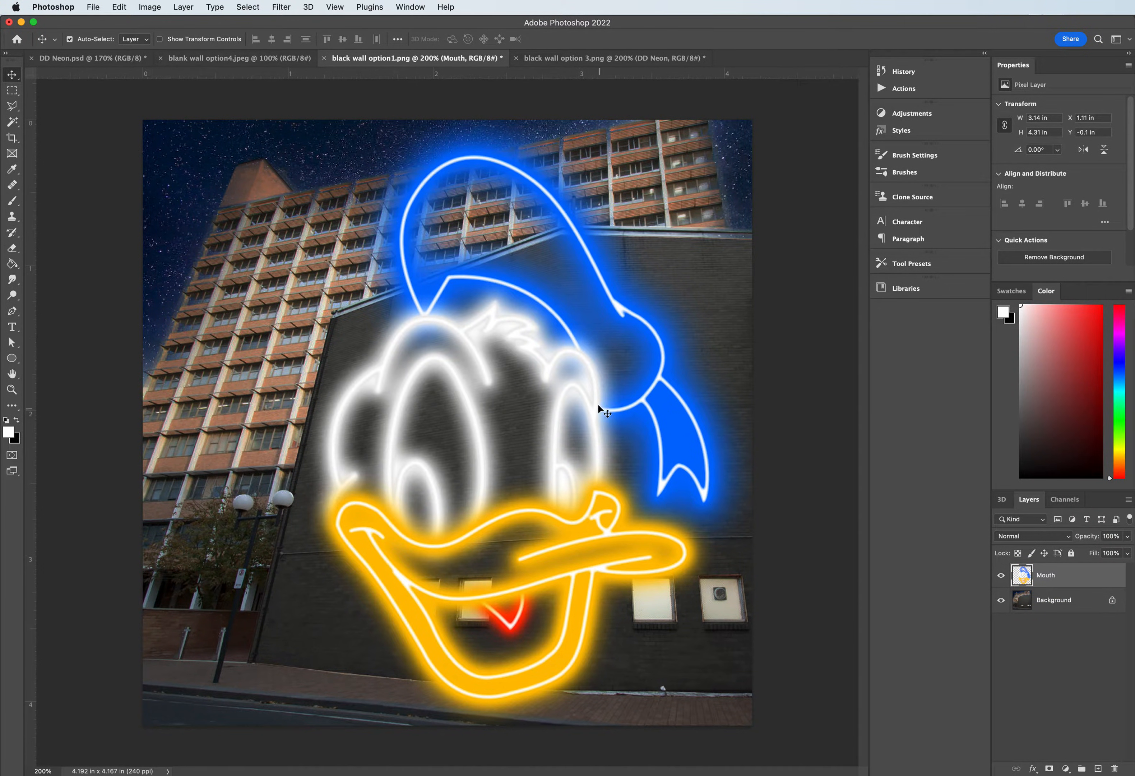
left_click_drag(584, 397, 253, 300)
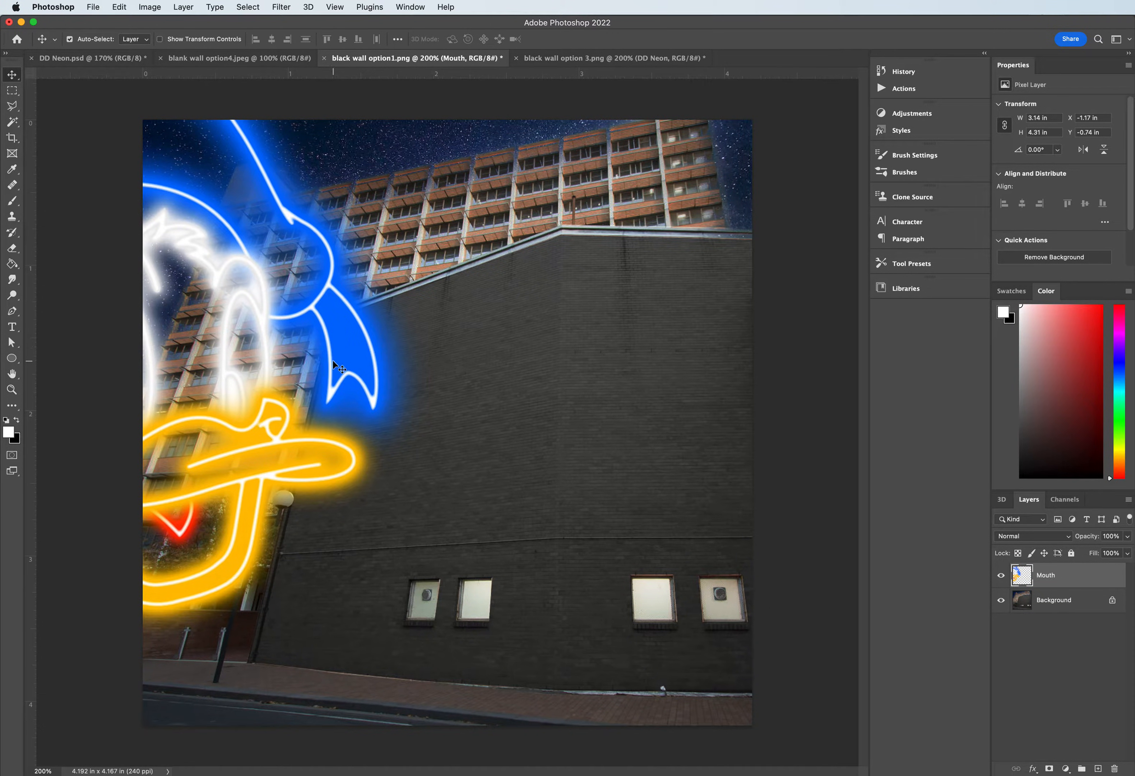
left_click_drag(329, 355, 640, 426)
- Copy the selected duck layers from DD Neon.psd into blank wall option4 and place them near the wall's narrow end
left_click(66, 56)
left_click(184, 59)
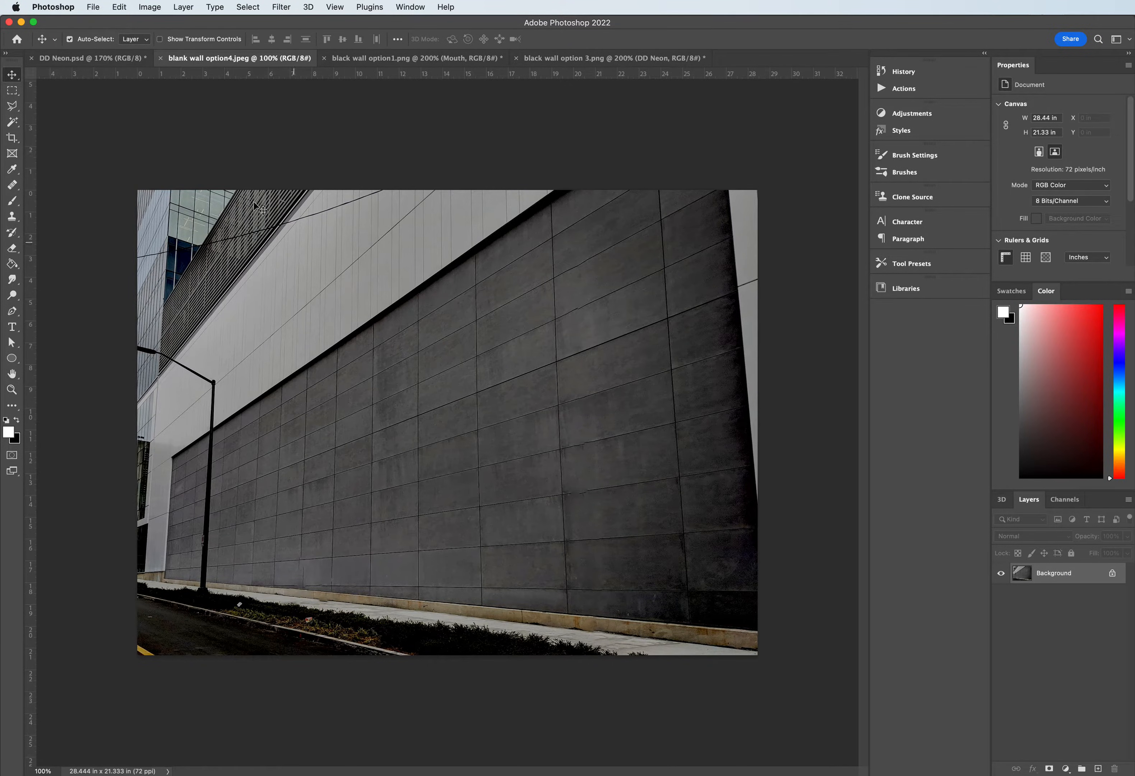
left_click(89, 58)
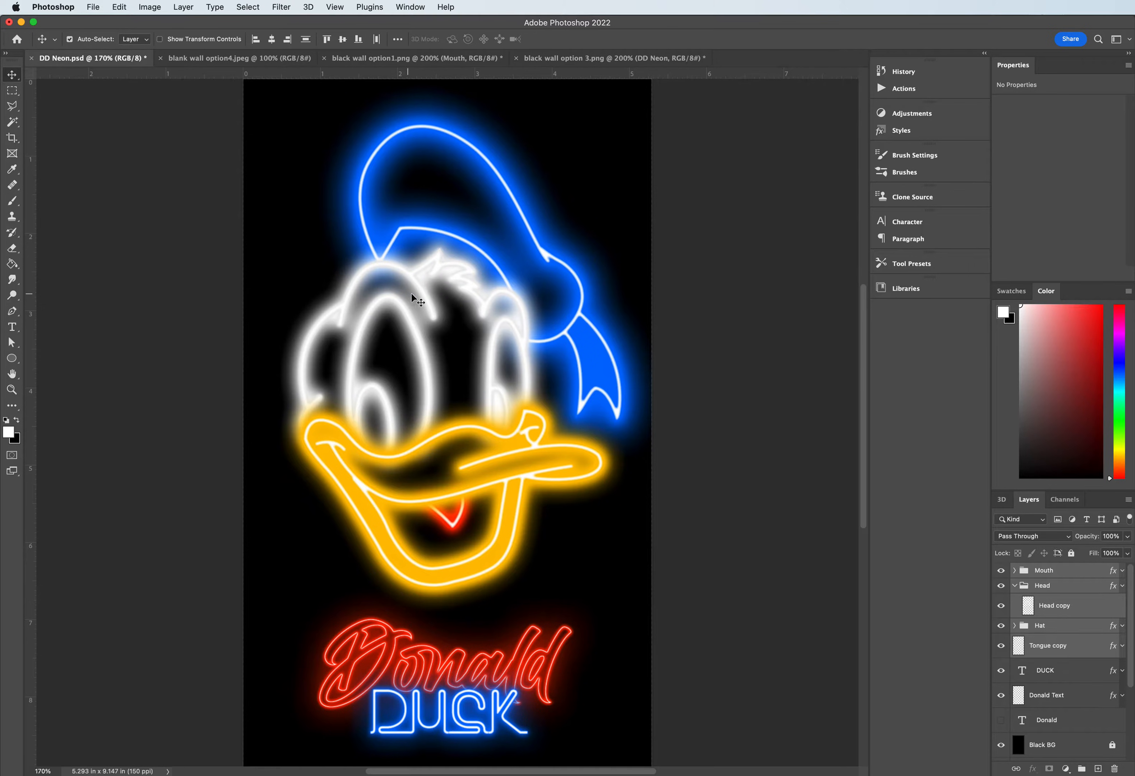
left_click_drag(423, 293, 378, 408)
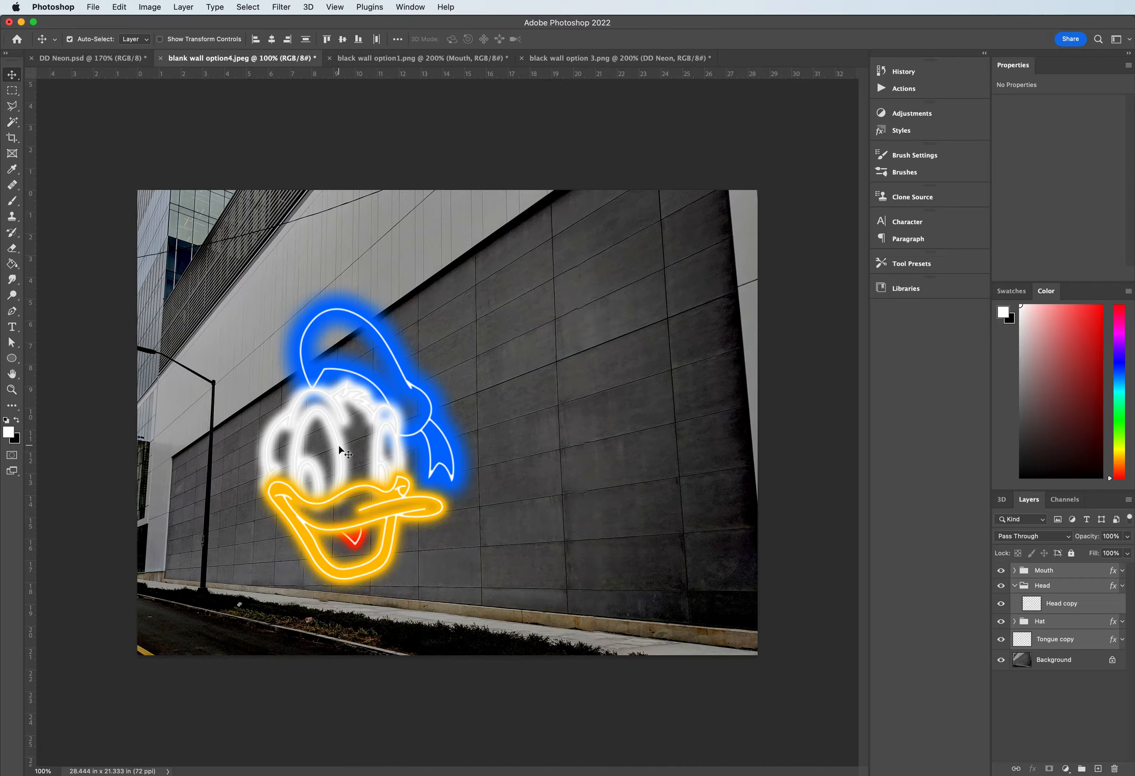
key("super")
left_click(119, 6)
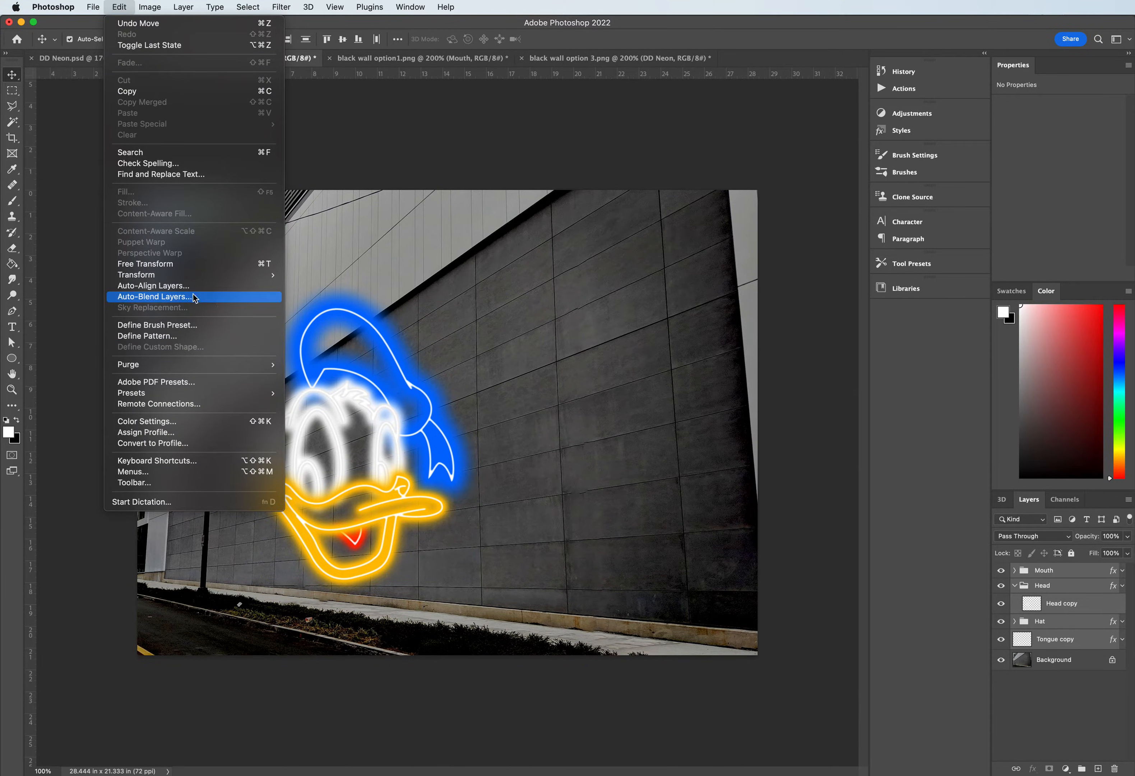
mouse_move(185, 272)
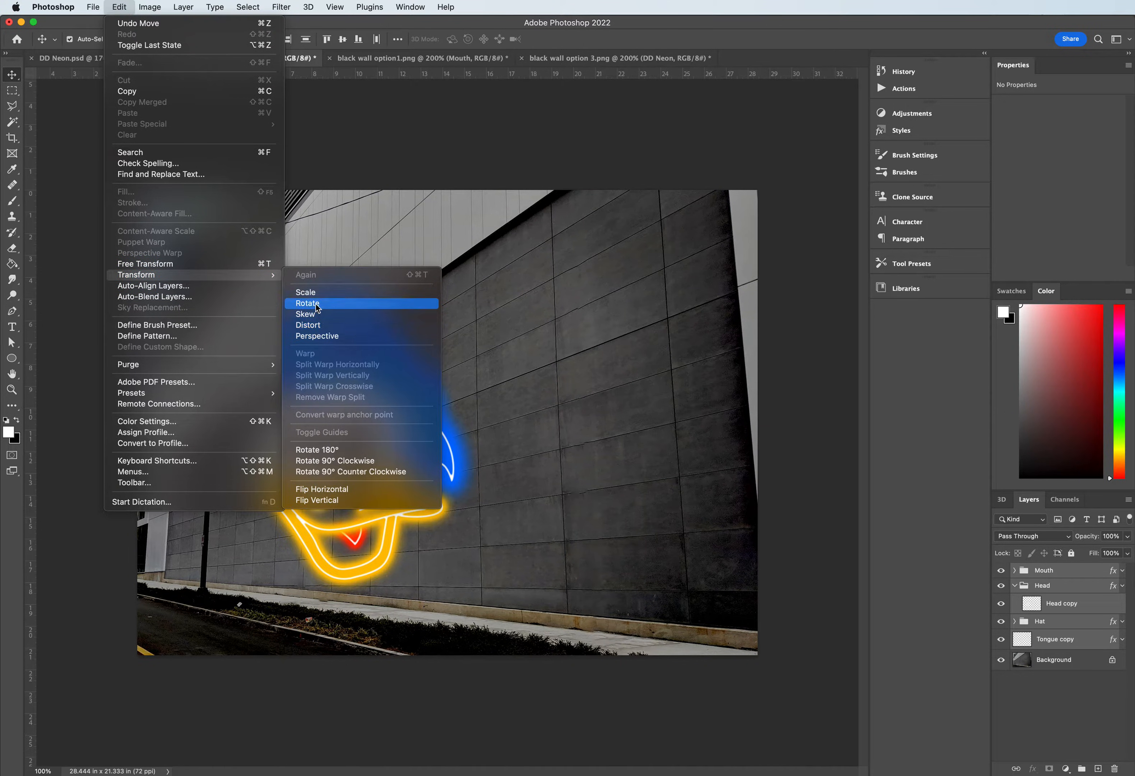
left_click(351, 28)
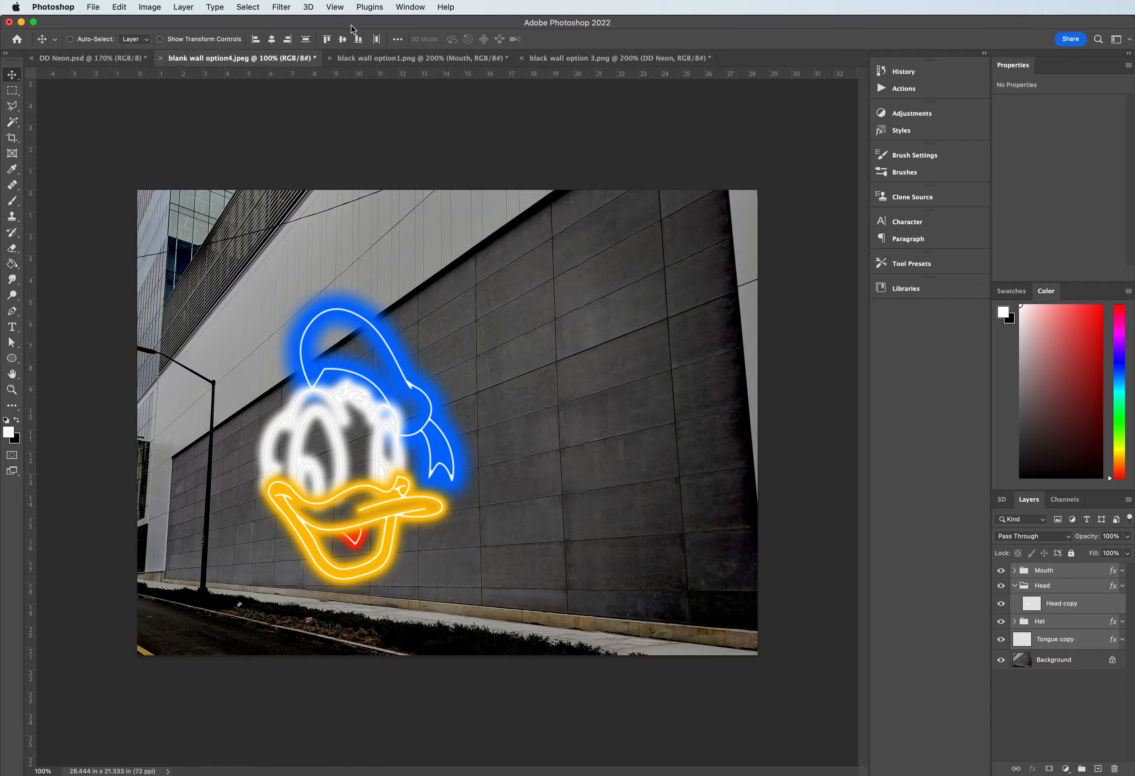
- Start a Distort transform on the selected duck layers and move the artwork to the wall's tall near end
key("super+t")
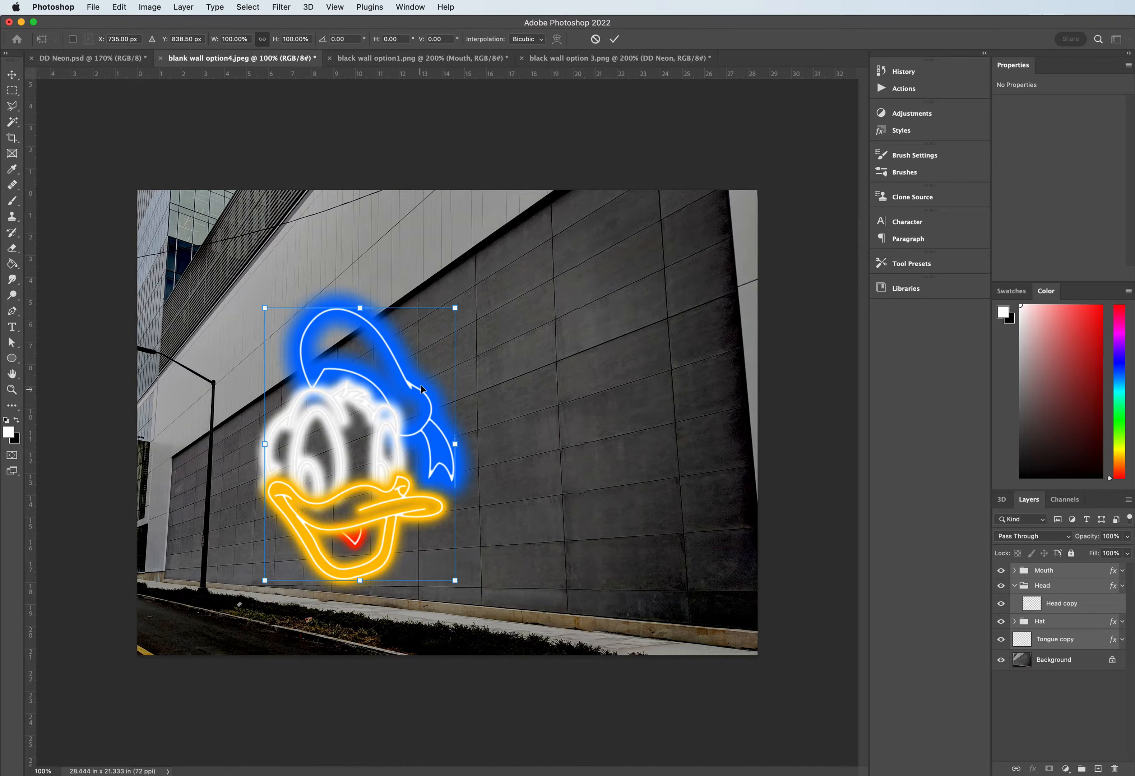
right_click(369, 398)
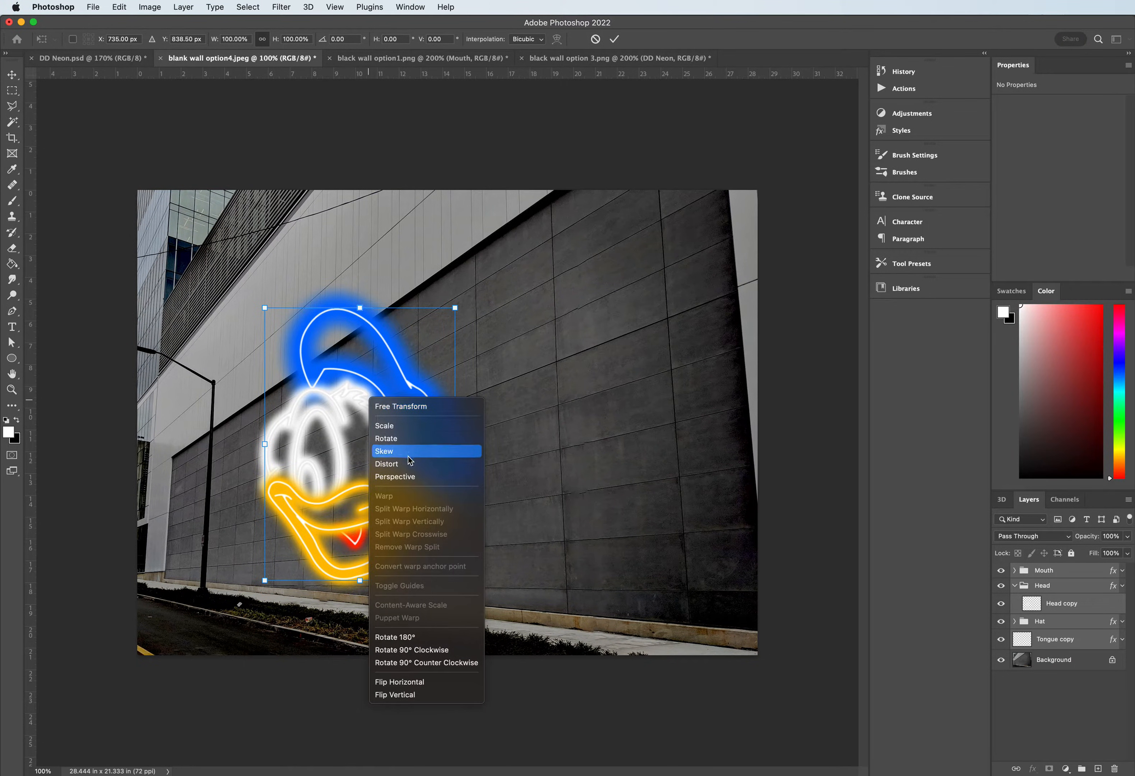
left_click(417, 463)
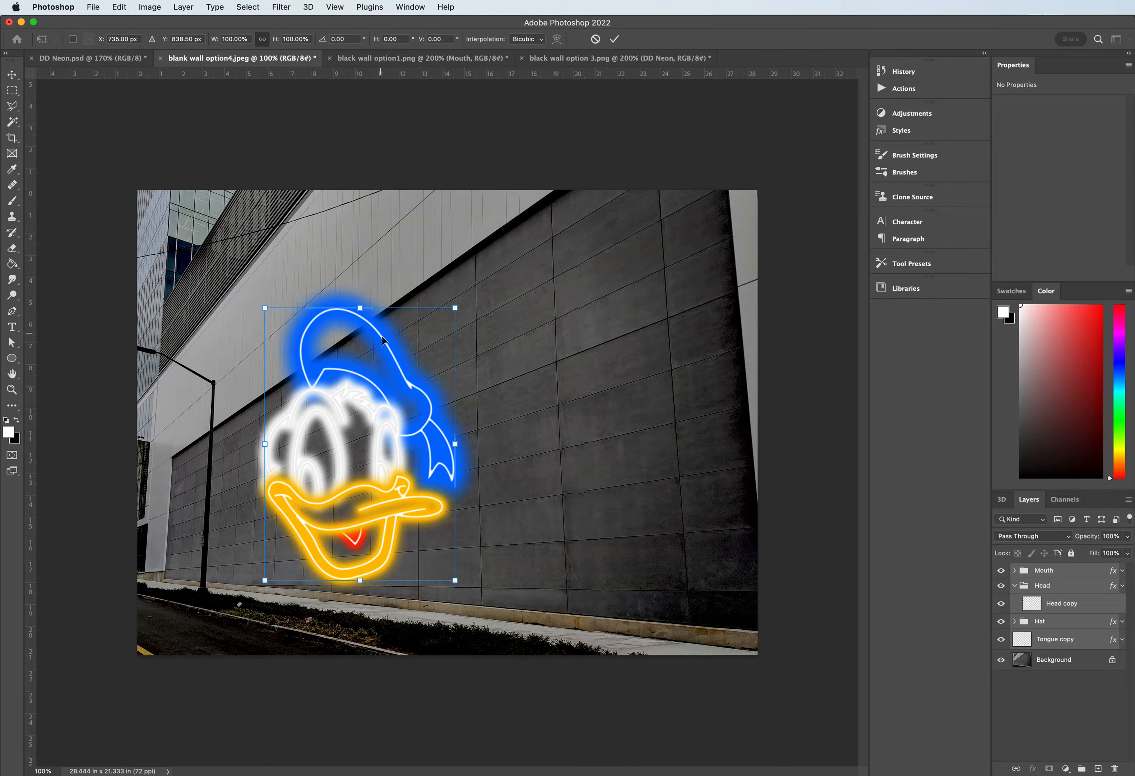
left_click_drag(386, 348, 595, 338)
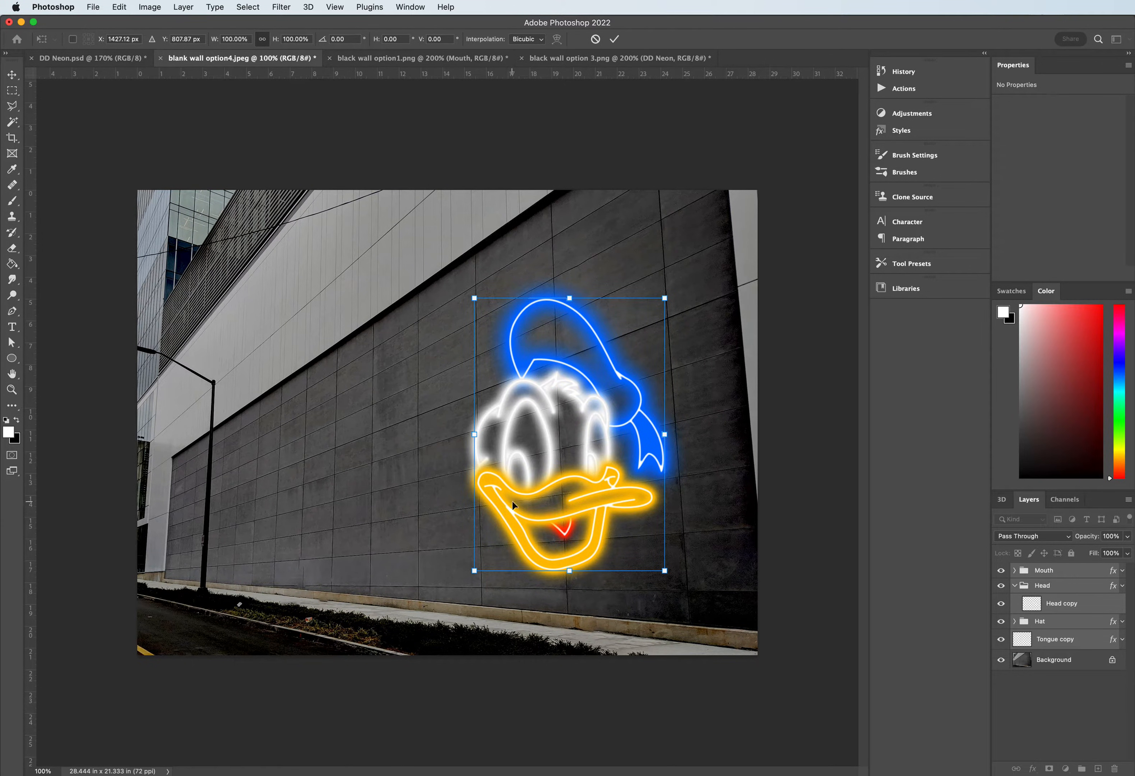
- Distort the lower-left and upper-left corners of the duck artwork so its left edge follows the wall's vertical panel joint
left_click_drag(474, 571, 481, 580)
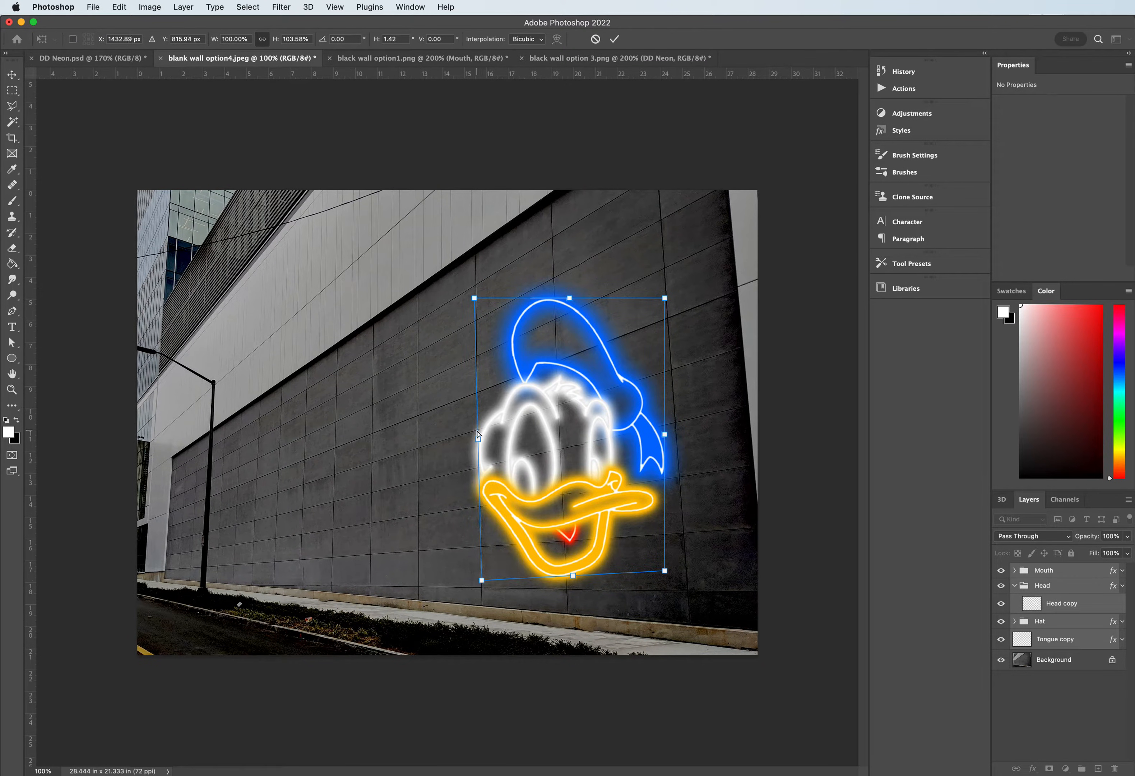
key("super+equal")
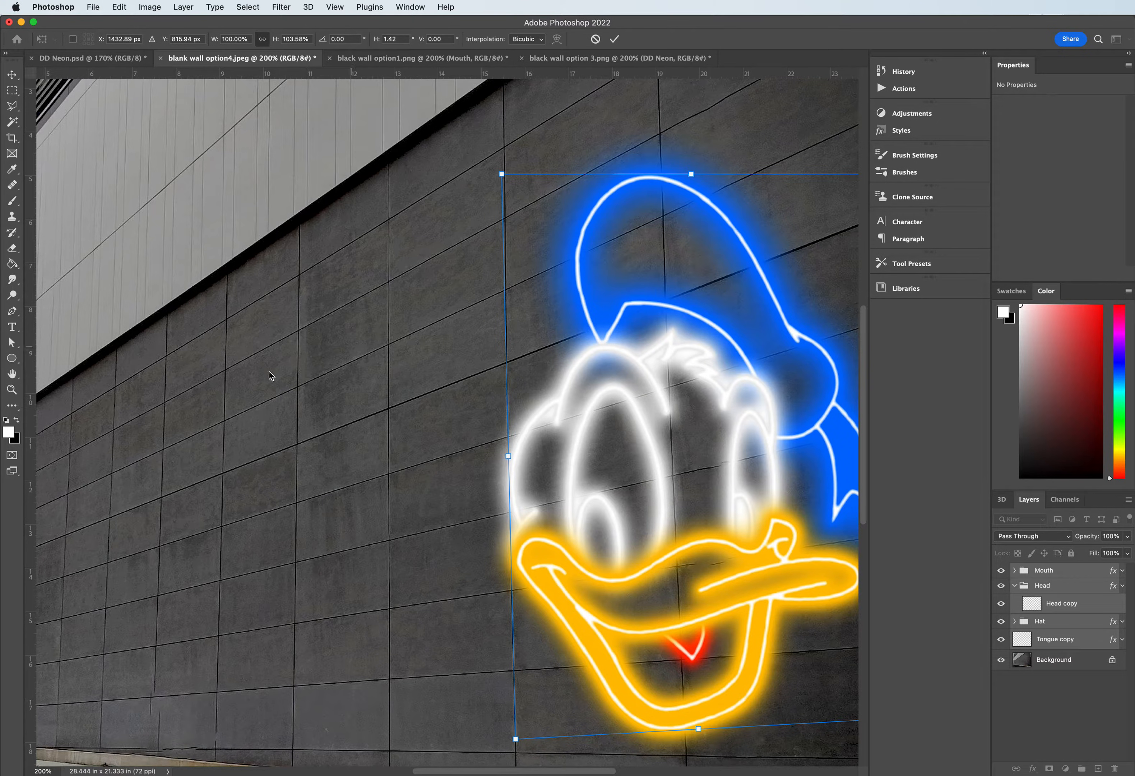
scroll(442, 532, "down", 2)
scroll(441, 532, "up", 2)
scroll(441, 533, "down", 1)
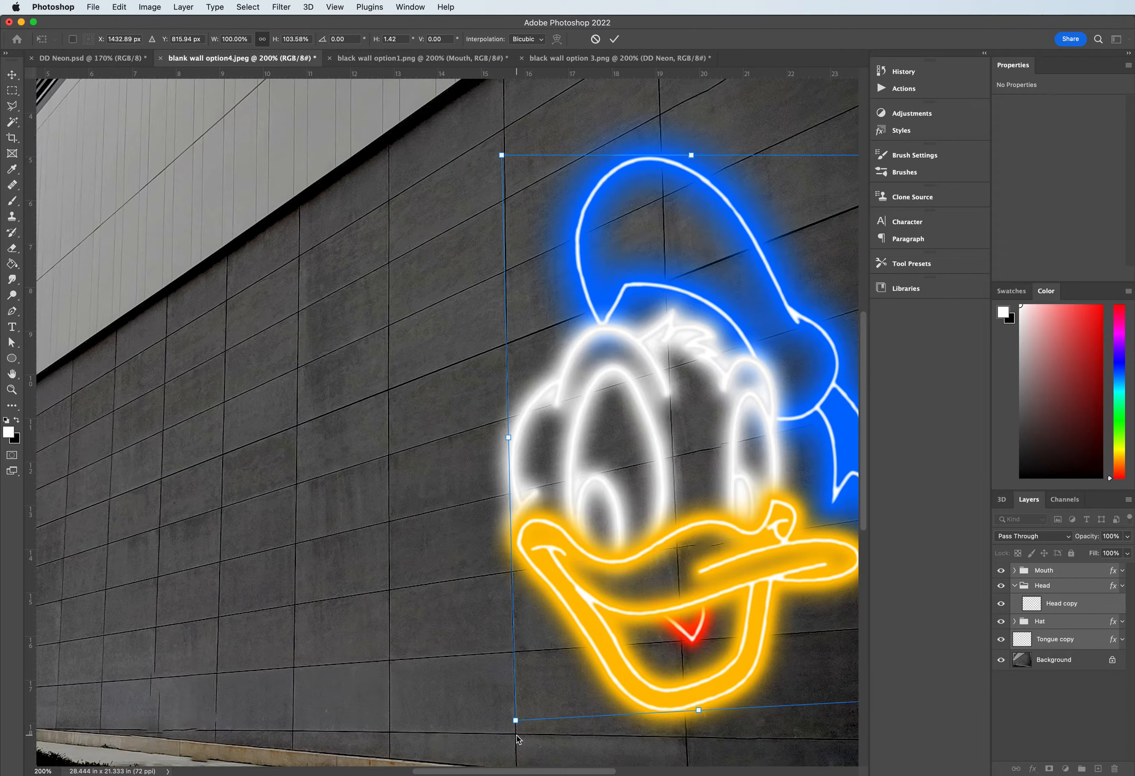
left_click_drag(501, 156, 503, 132)
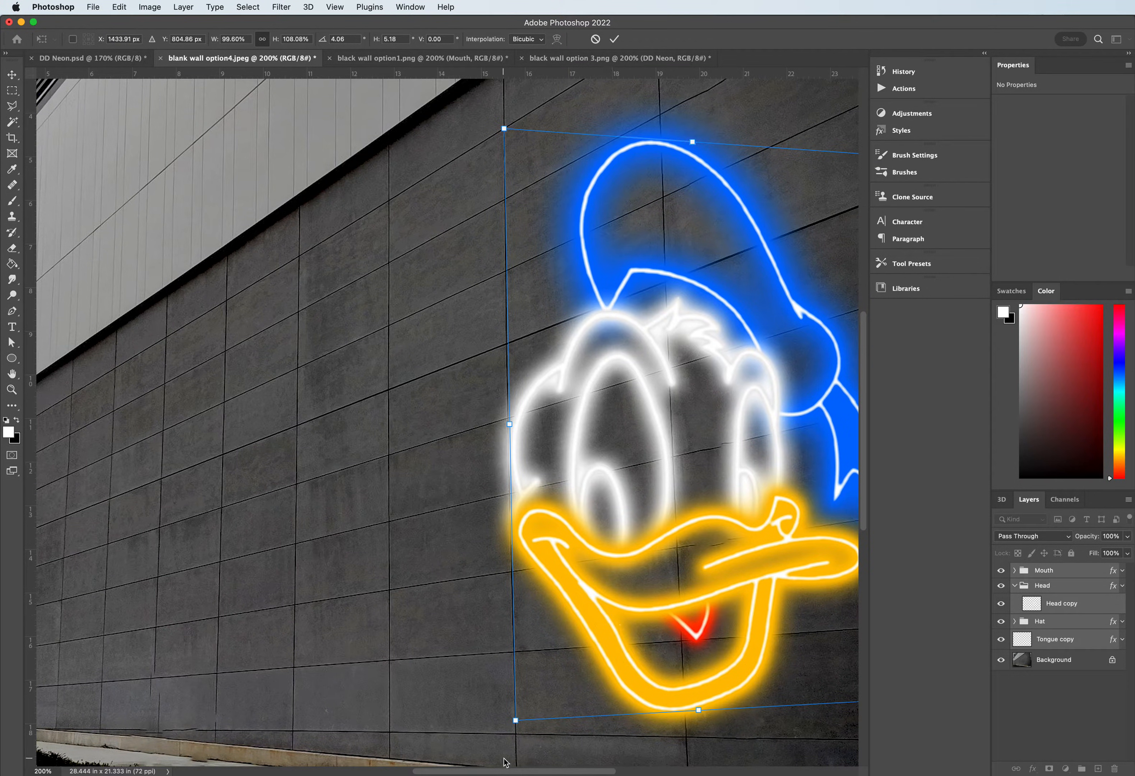
- Distort the two right corners outward and well above the photo so the duck follows the wall's rising perspective lines
left_click_drag(503, 770, 582, 771)
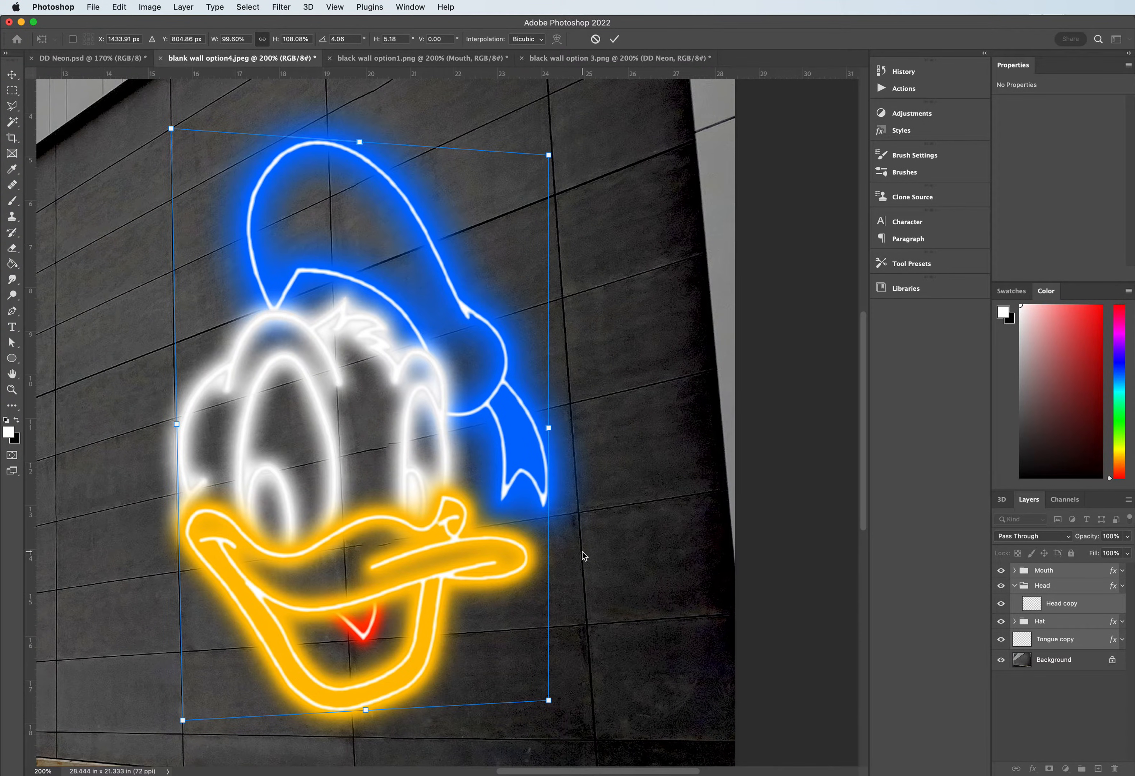
left_click_drag(549, 701, 593, 722)
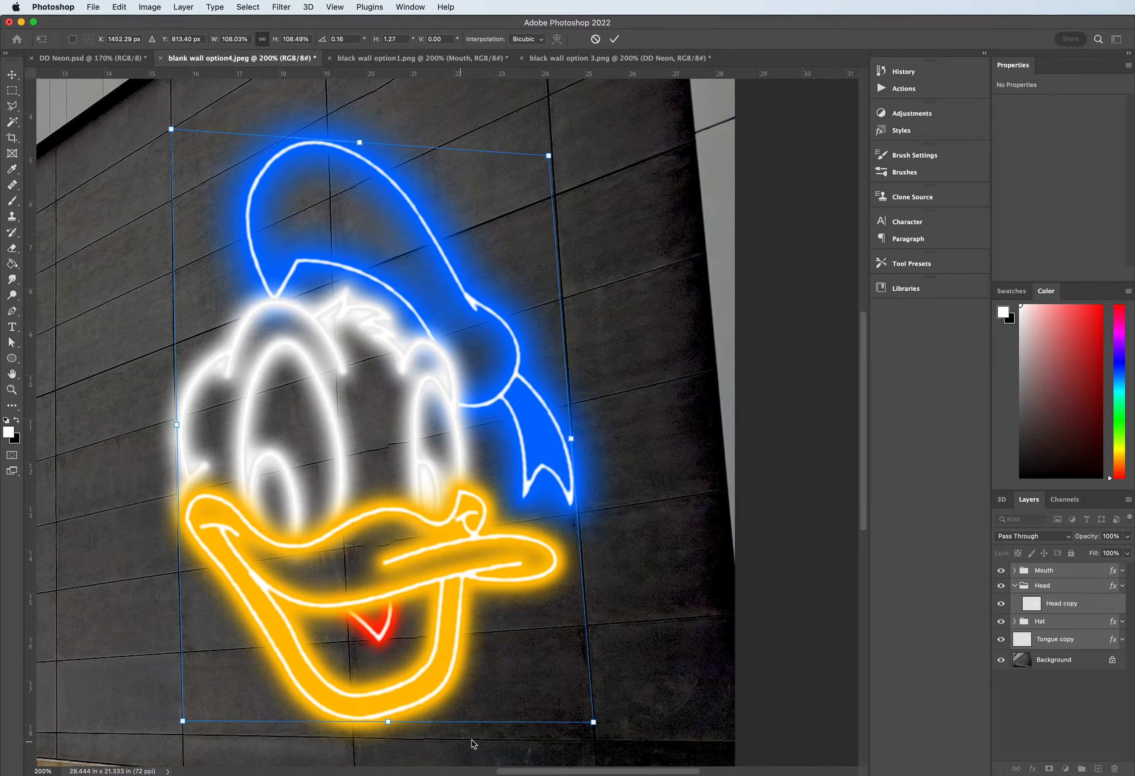
scroll(549, 599, "up", 3)
scroll(549, 601, "up", 5)
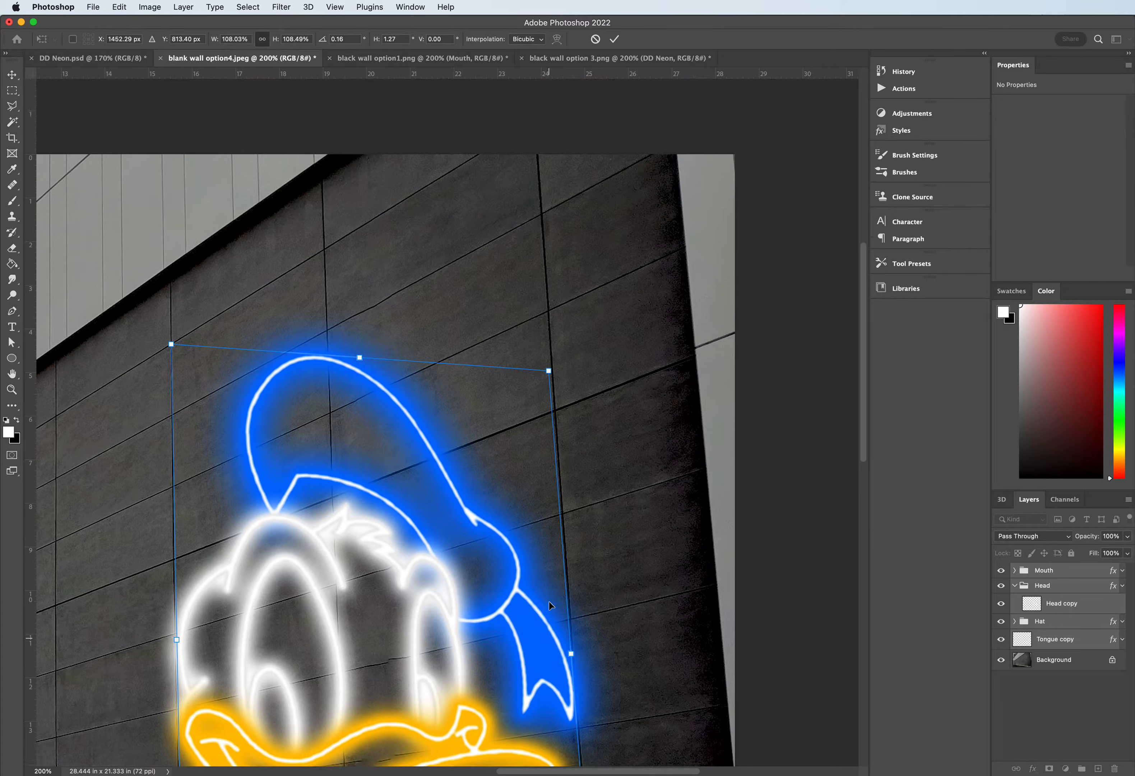
left_click_drag(548, 371, 536, 121)
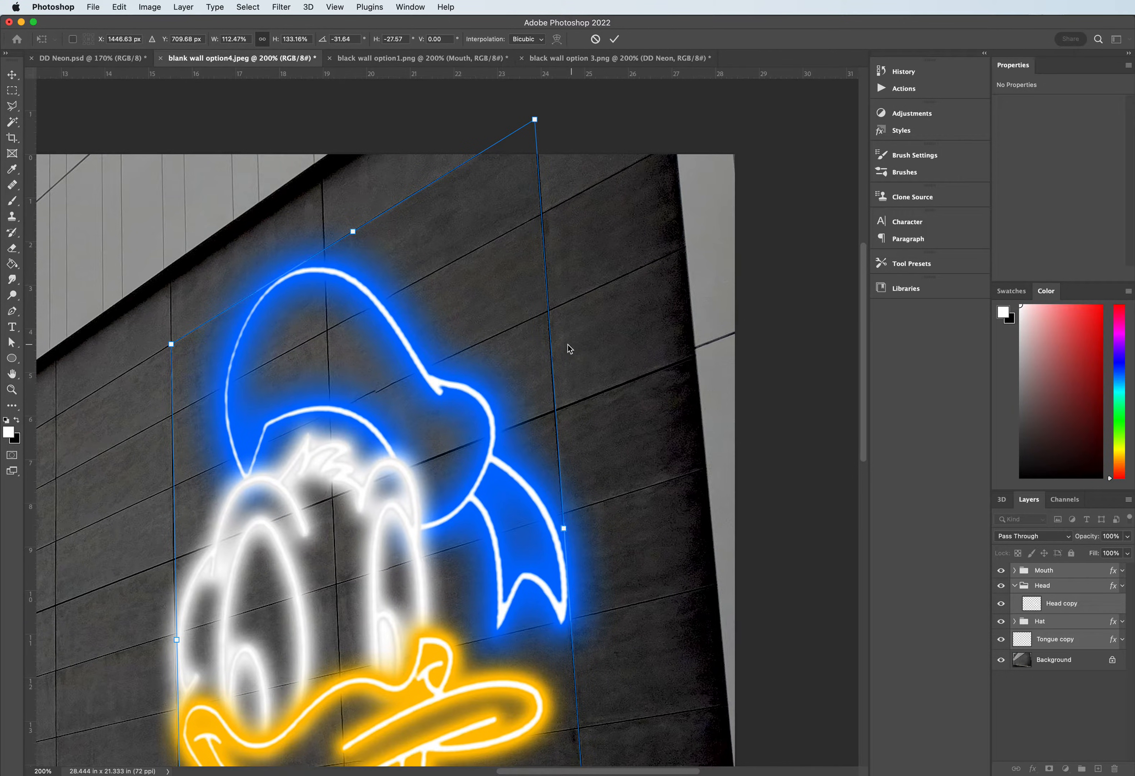
- Examine how the distorted duck's edges line up with the wall's panel joints, from the hat to the beak
scroll(552, 354, "up", 5)
scroll(552, 354, "down", 7)
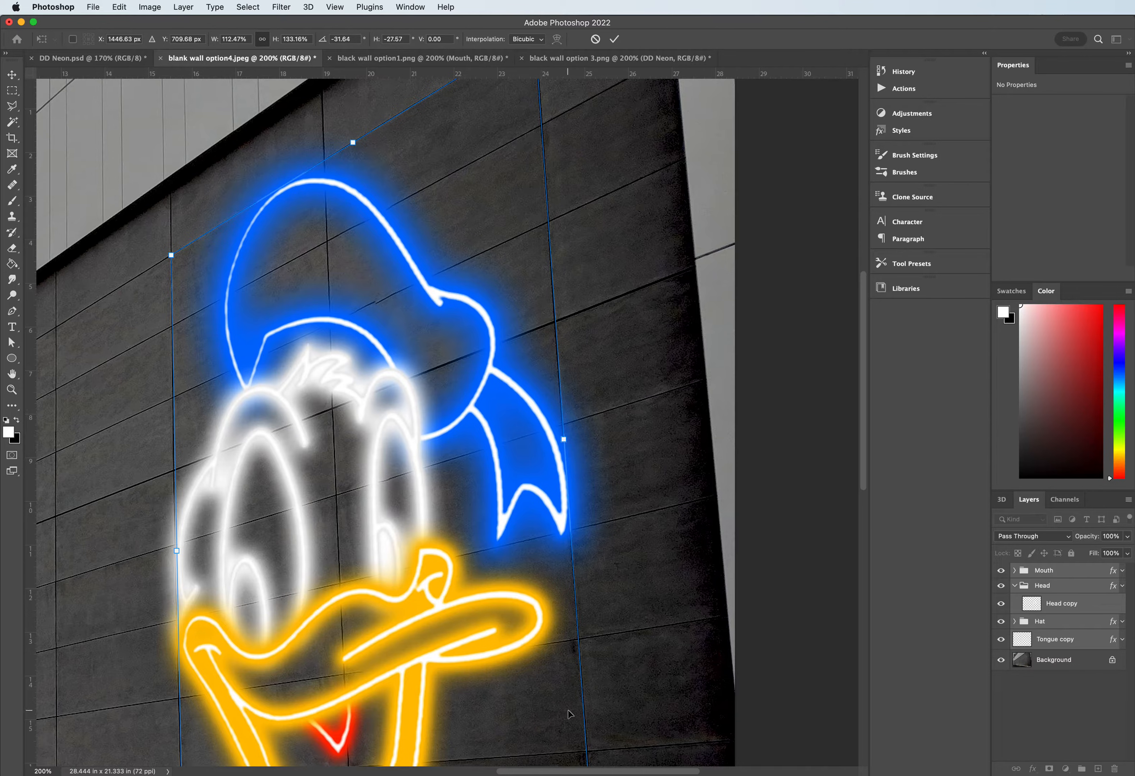
scroll(209, 314, "down", 5)
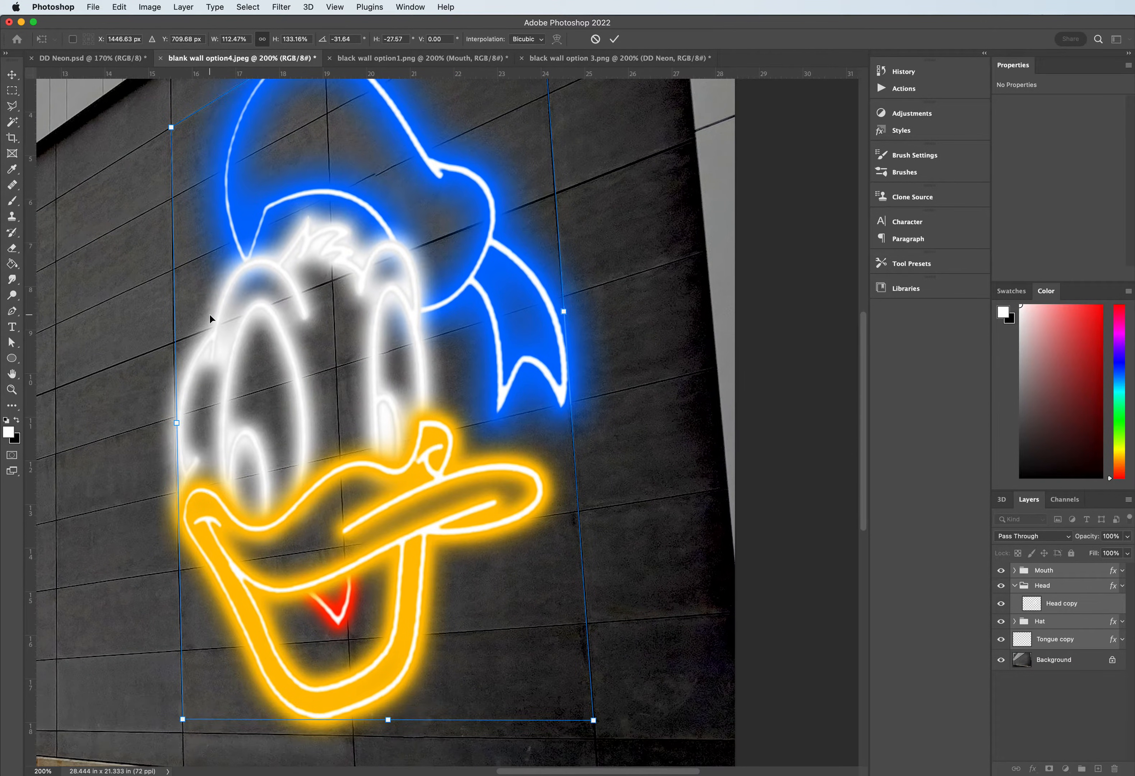
scroll(209, 315, "up", 3)
scroll(164, 337, "up", 2)
scroll(164, 337, "down", 5)
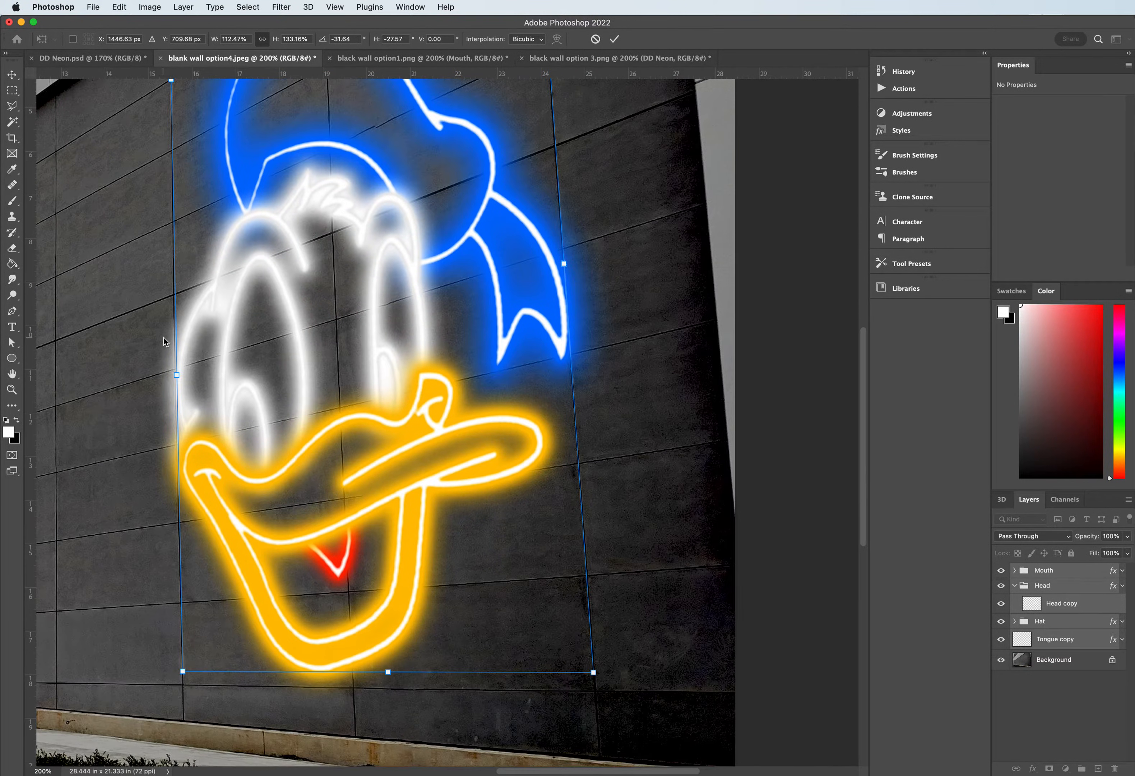
scroll(164, 338, "up", 5)
scroll(166, 341, "down", 2)
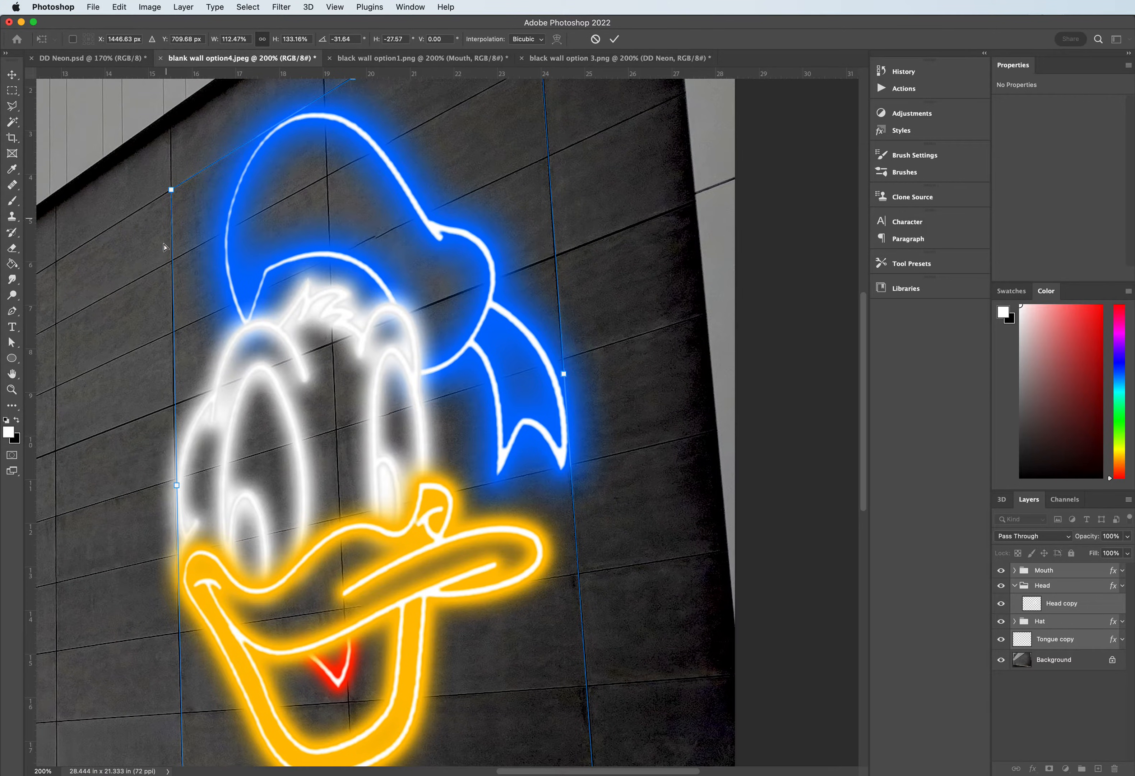
scroll(153, 475, "down", 3)
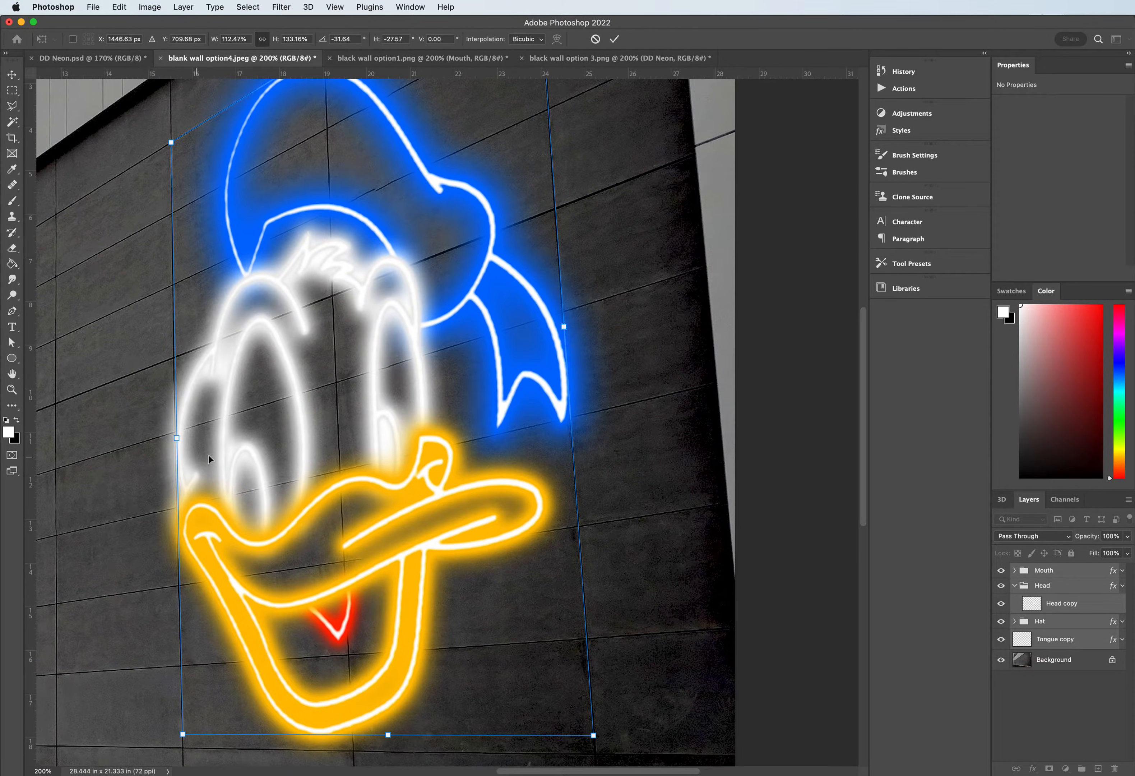
key("super+minus")
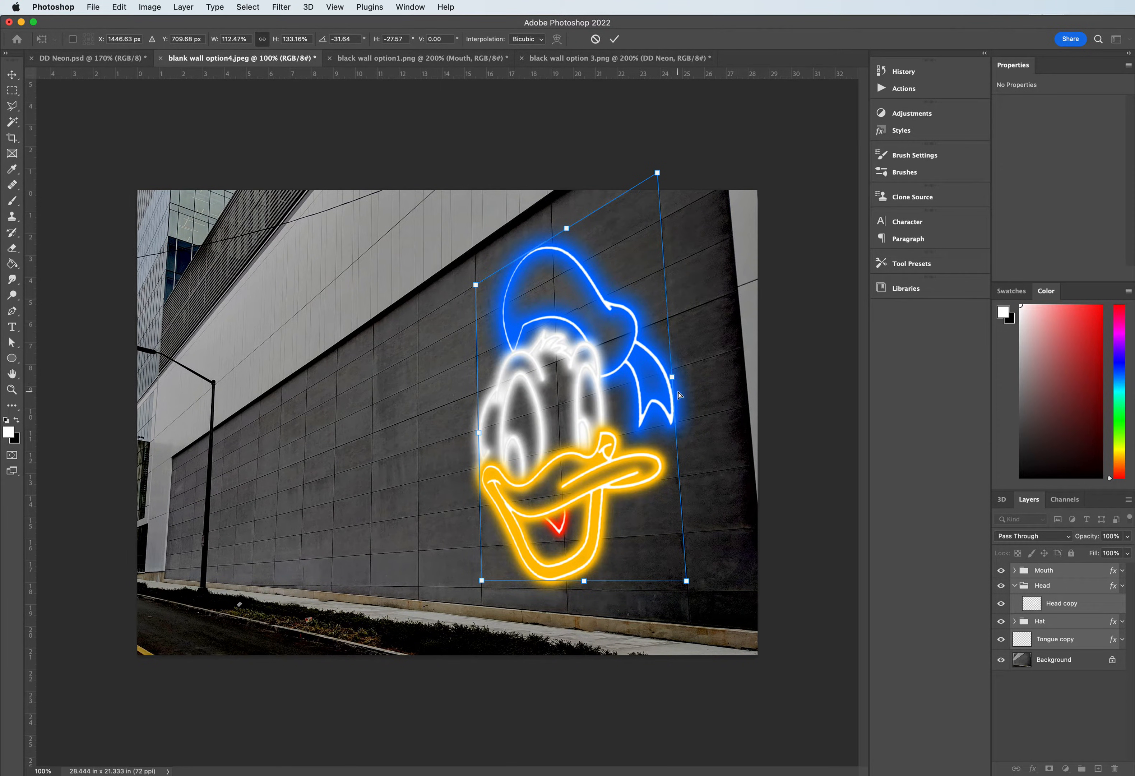
- Widen the duck artwork on its right side, fine-tune the lower-right corner, and apply the transform
left_click_drag(671, 377, 692, 377)
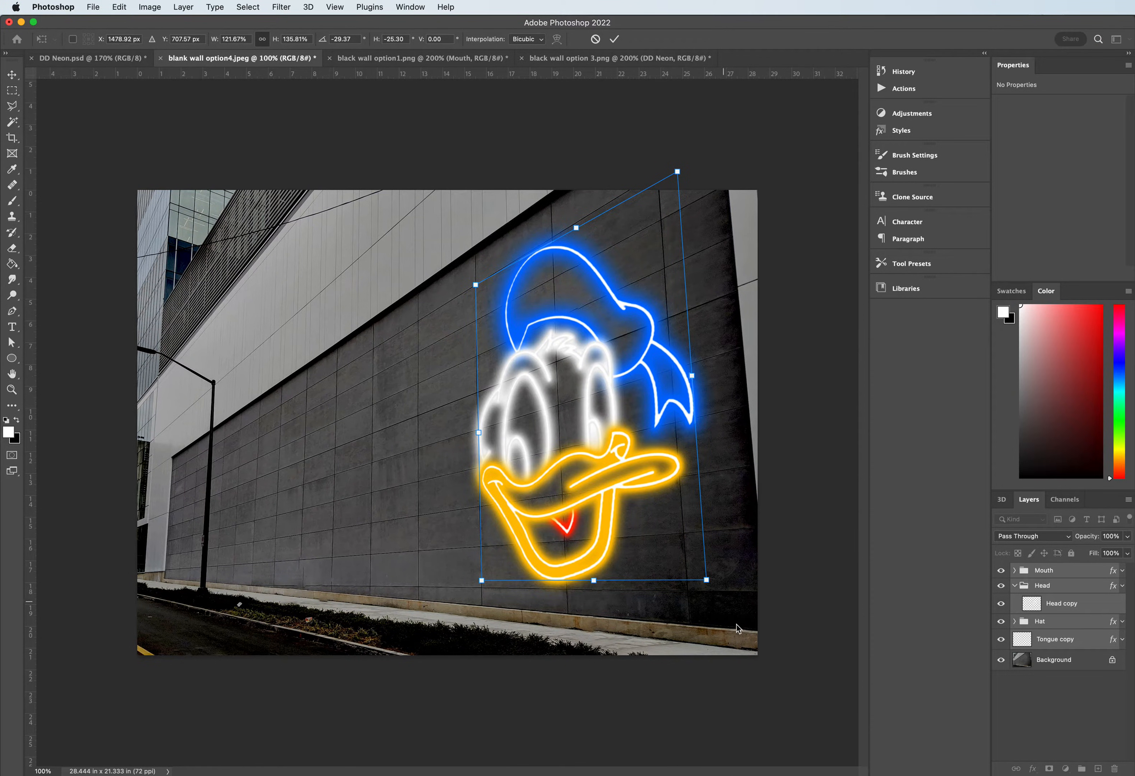
mouse_move(710, 585)
left_mouse_down()
mouse_move(722, 584)
mouse_move(713, 585)
left_mouse_up()
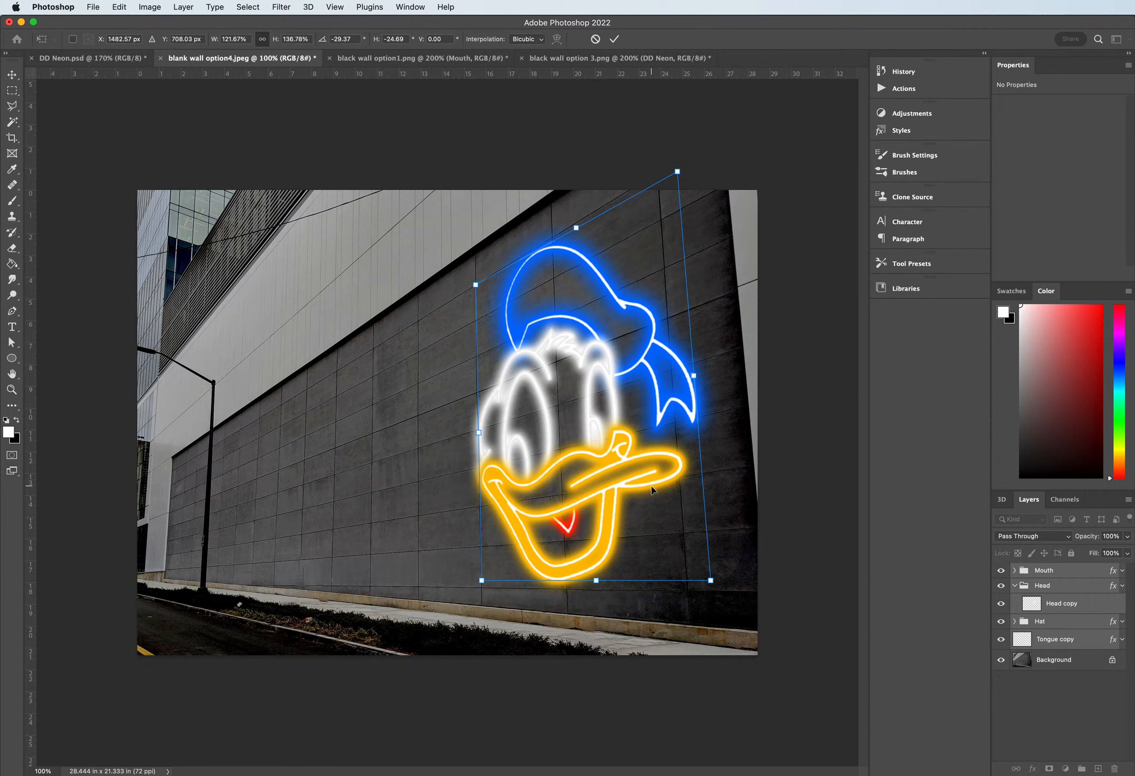
key("Return")
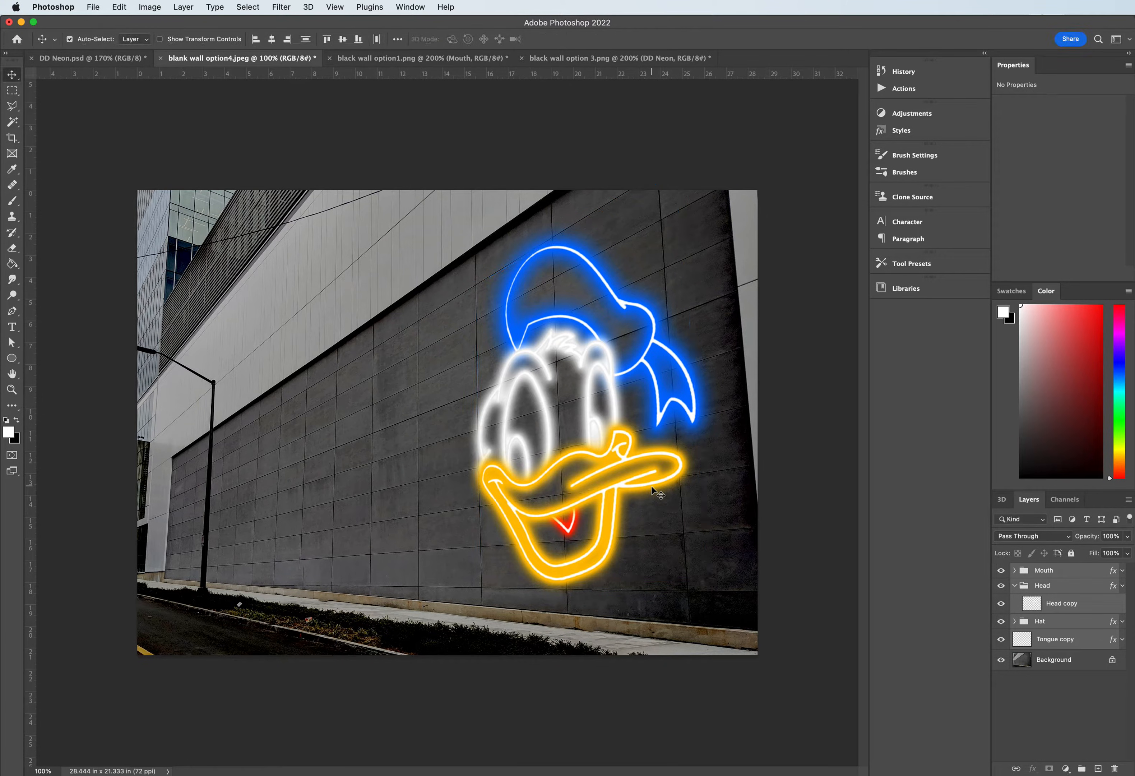
- Set the Mouth group's Inner Glow to 85% opacity, 5% choke and 10 px size
left_click(1122, 571, "alt")
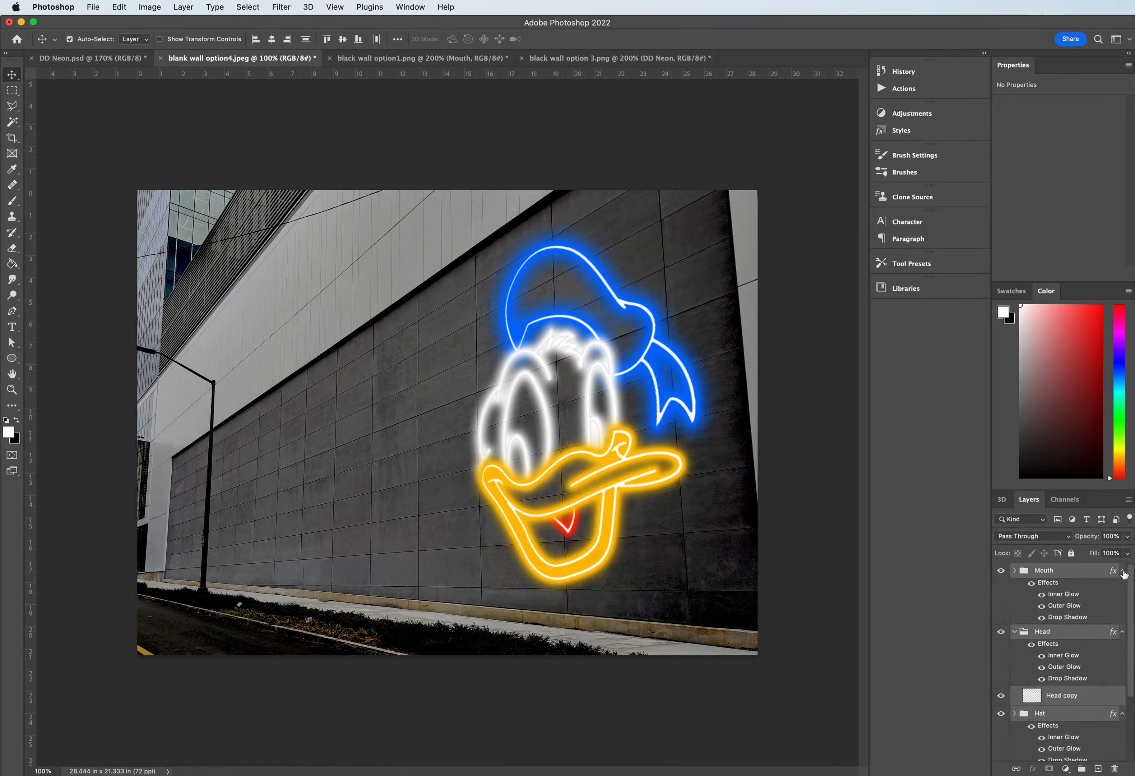
double_click(1058, 594)
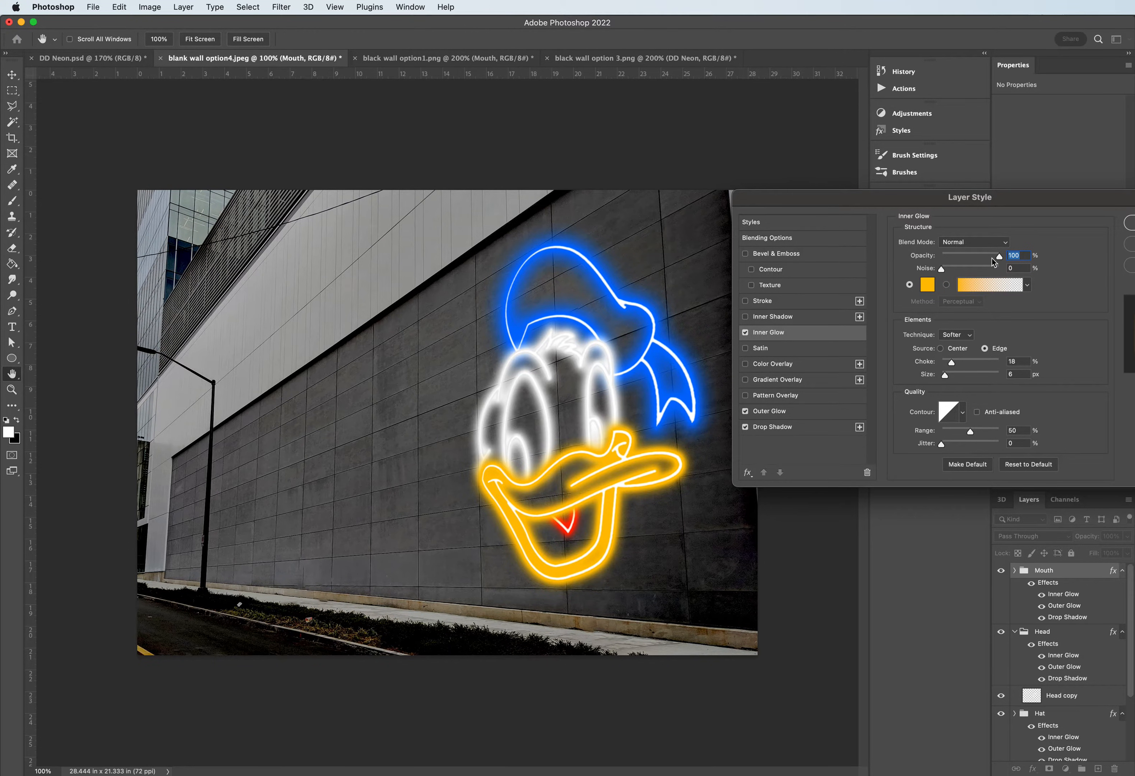
left_click_drag(1000, 258, 991, 259)
left_click_drag(950, 363, 948, 379)
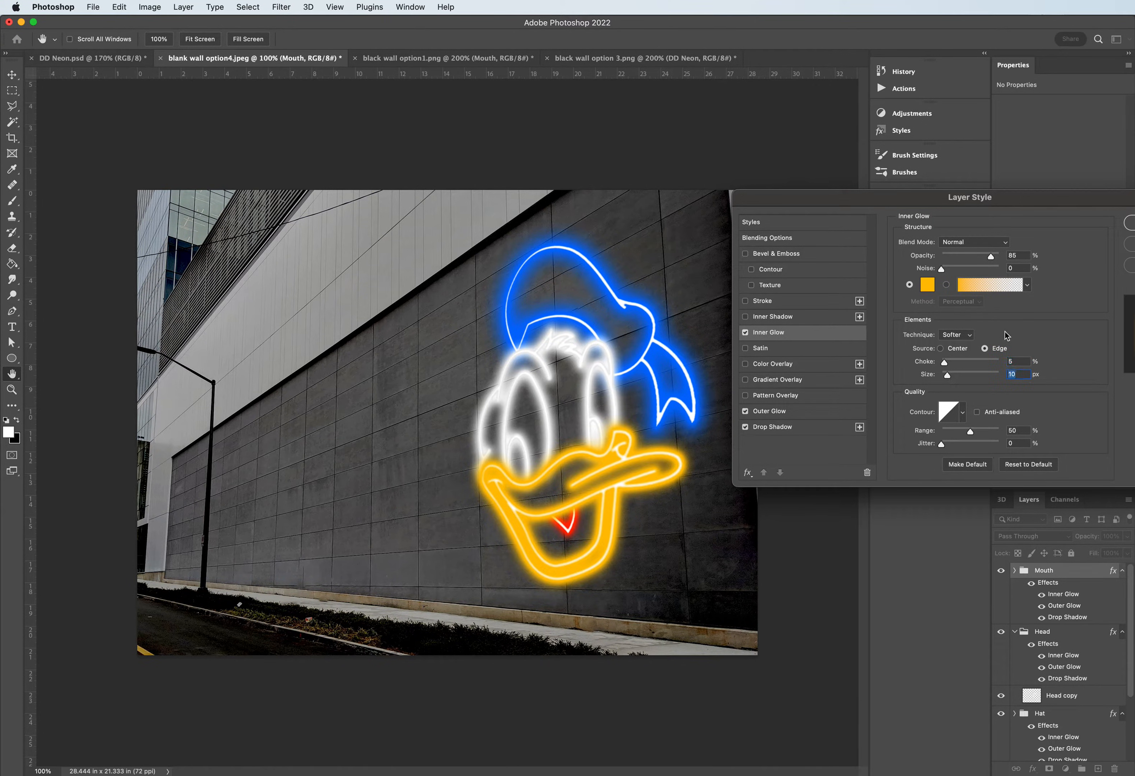
- Set the Mouth group's Outer Glow opacity to 84% and adjust its spread and size
left_click(785, 411)
left_click_drag(1000, 257, 991, 258)
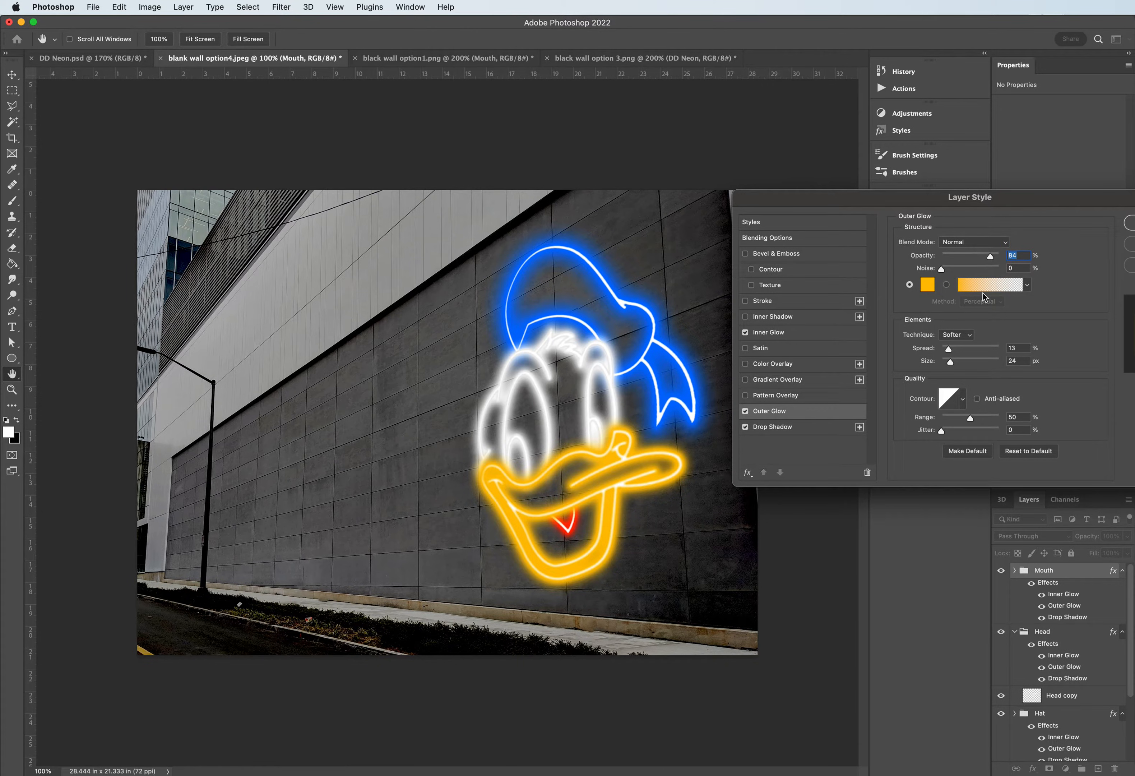
mouse_move(947, 349)
left_mouse_down()
mouse_move(932, 352)
mouse_move(949, 366)
left_mouse_up()
- Set the Mouth group's Drop Shadow opacity to 60%, adjust its spread and size, and apply the layer style
left_click(796, 431)
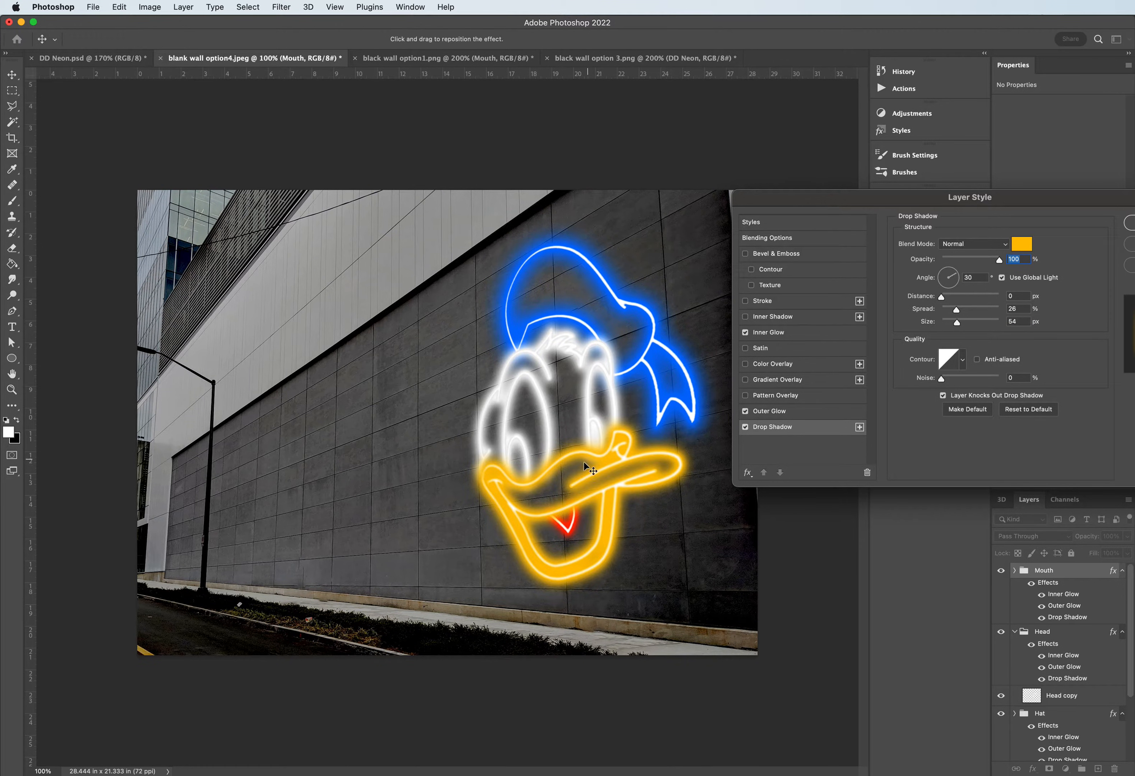
left_click_drag(998, 260, 976, 262)
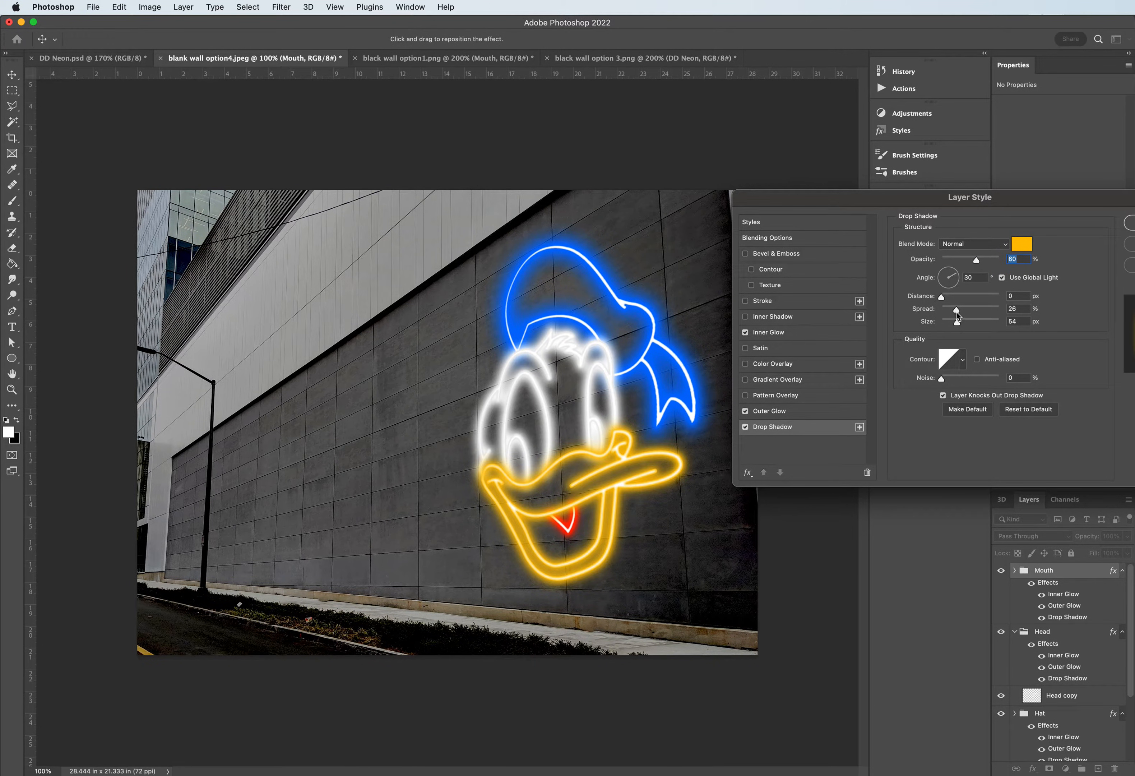
left_click_drag(956, 310, 968, 330)
left_click_drag(968, 329, 972, 331)
left_click(1131, 223)
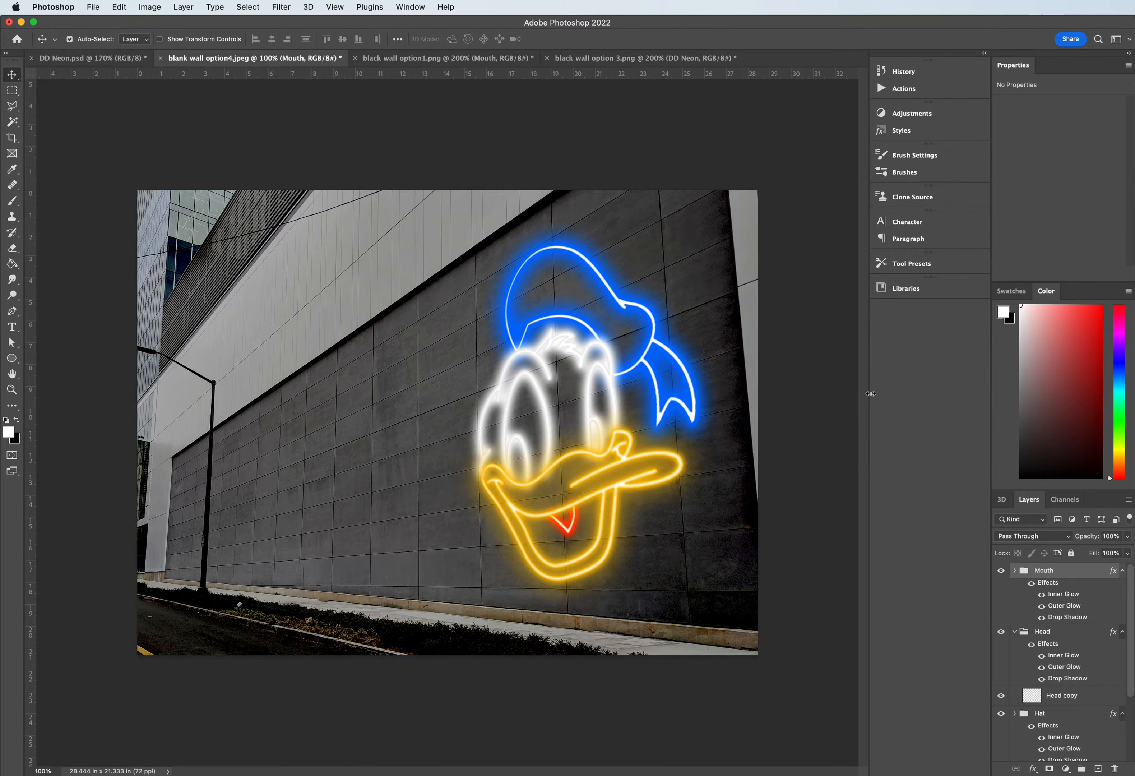
- Reduce the opacity and choke of the Head group's Inner Glow and increase its size
left_click(1052, 636)
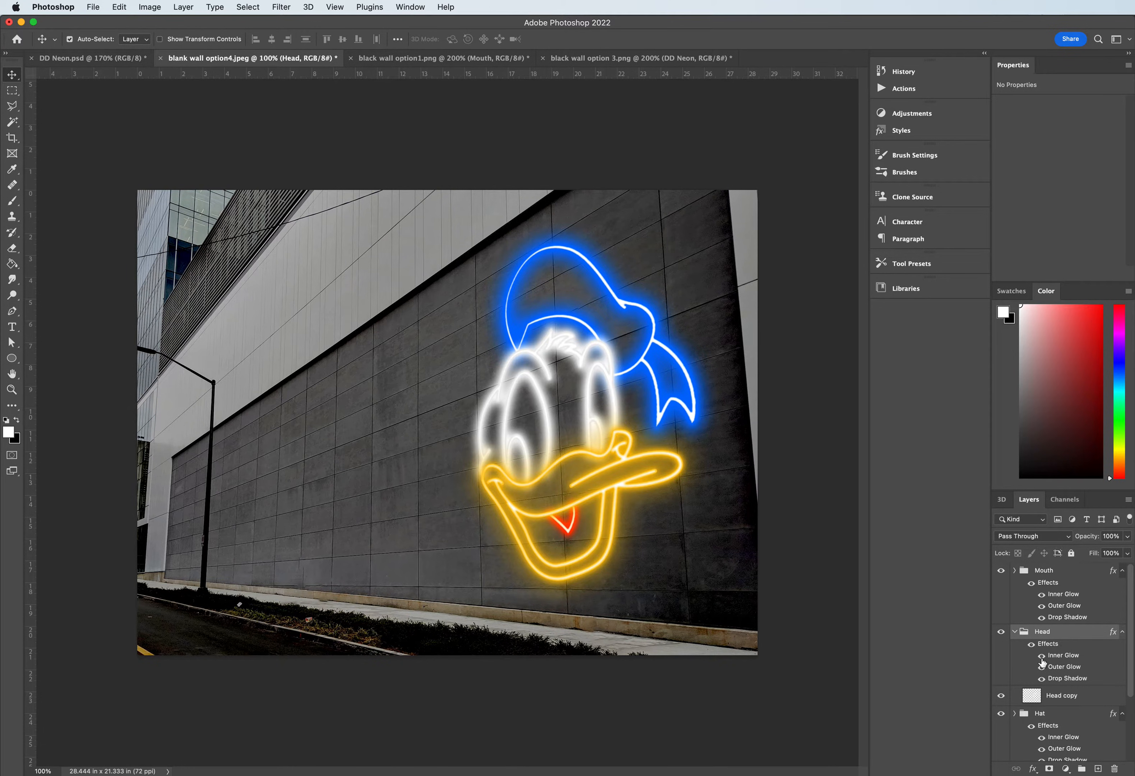
double_click(1062, 655)
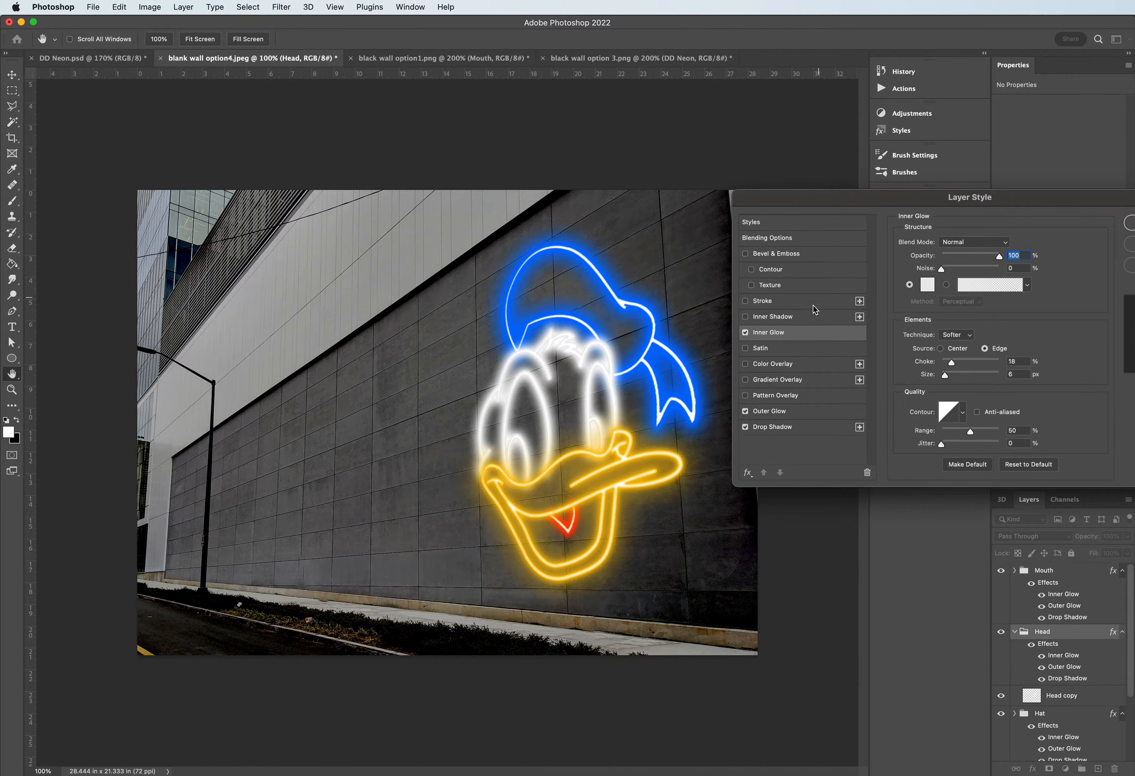
left_click(998, 257)
left_click_drag(998, 256, 991, 257)
left_click_drag(949, 365, 943, 367)
left_click_drag(944, 374, 949, 379)
- Set the Head group's Outer Glow spread to 0% and size to 35 px, and lower its opacity
left_click(817, 412)
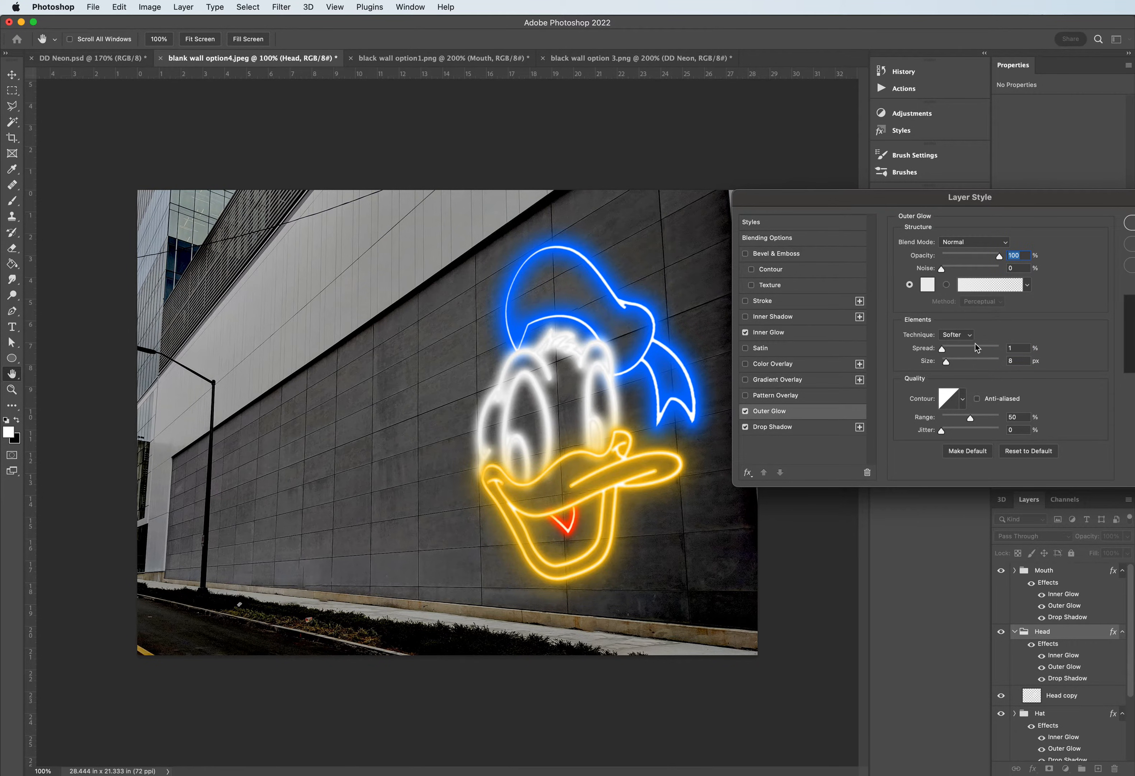
mouse_move(942, 350)
left_mouse_down()
mouse_move(931, 346)
mouse_move(953, 364)
left_mouse_up()
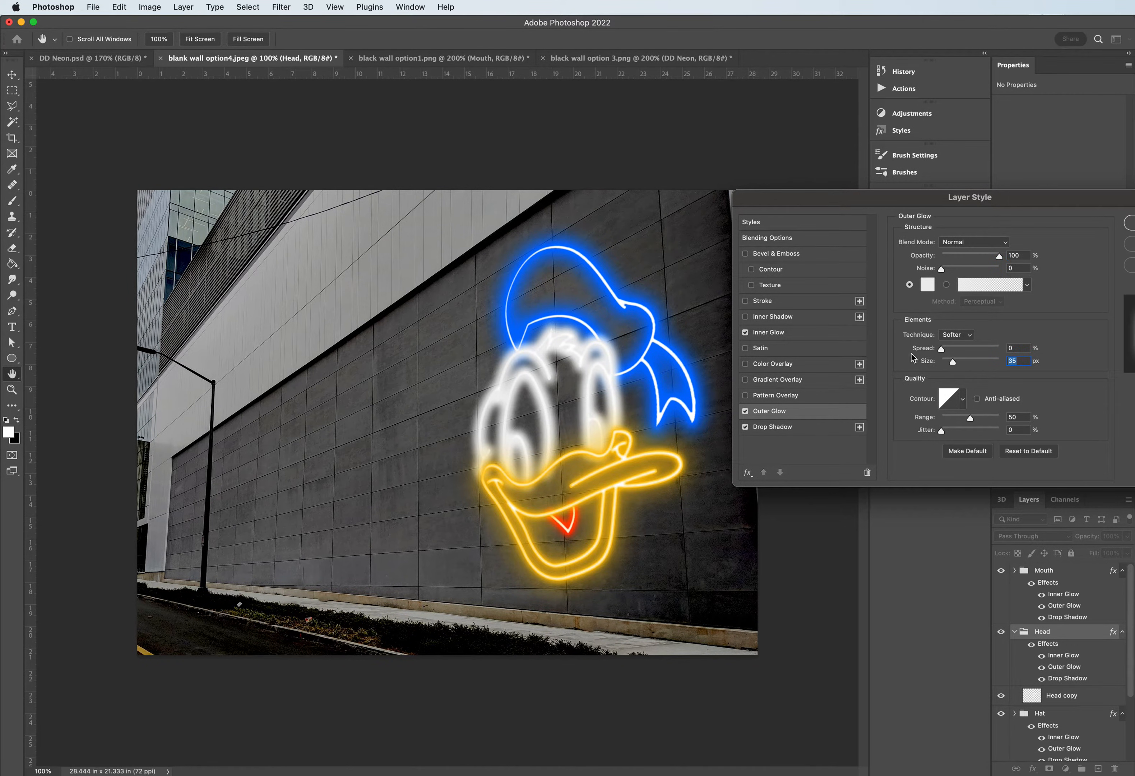
left_click_drag(999, 256, 992, 259)
- Set the Head group's Drop Shadow to 60% opacity, 20% spread and 73 px size, and apply the layer style
left_click(790, 426)
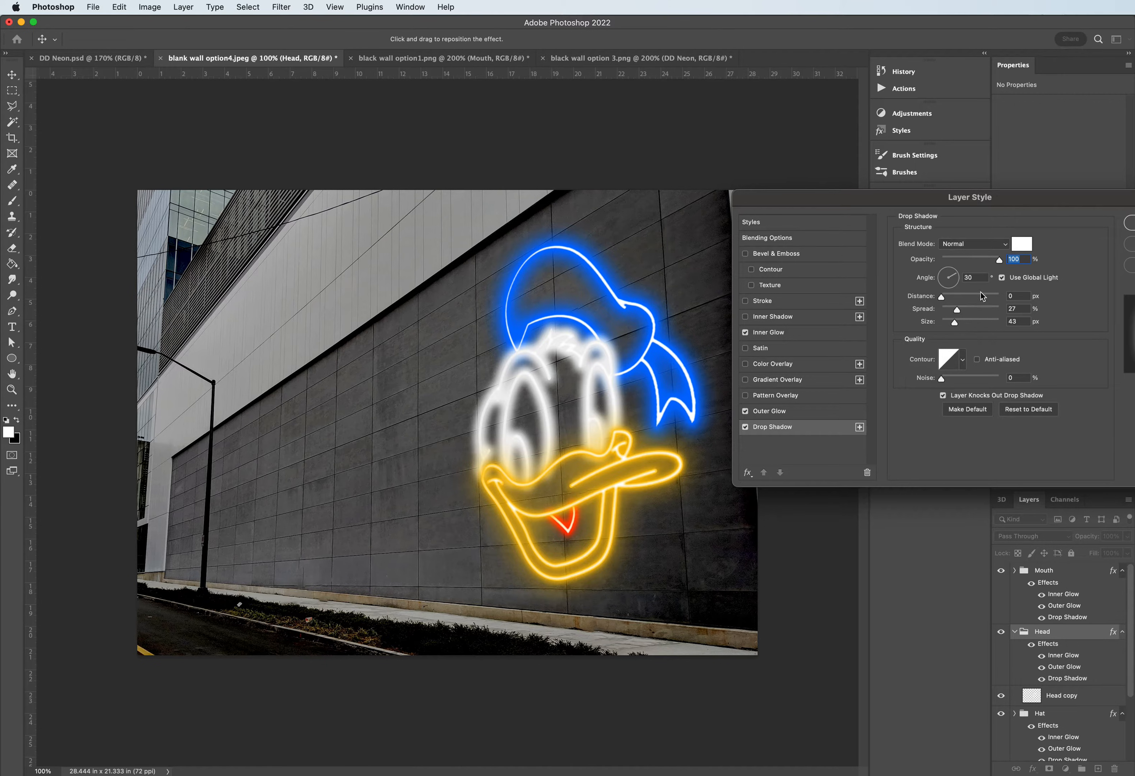
left_click_drag(998, 261, 978, 265)
left_click_drag(956, 310, 961, 328)
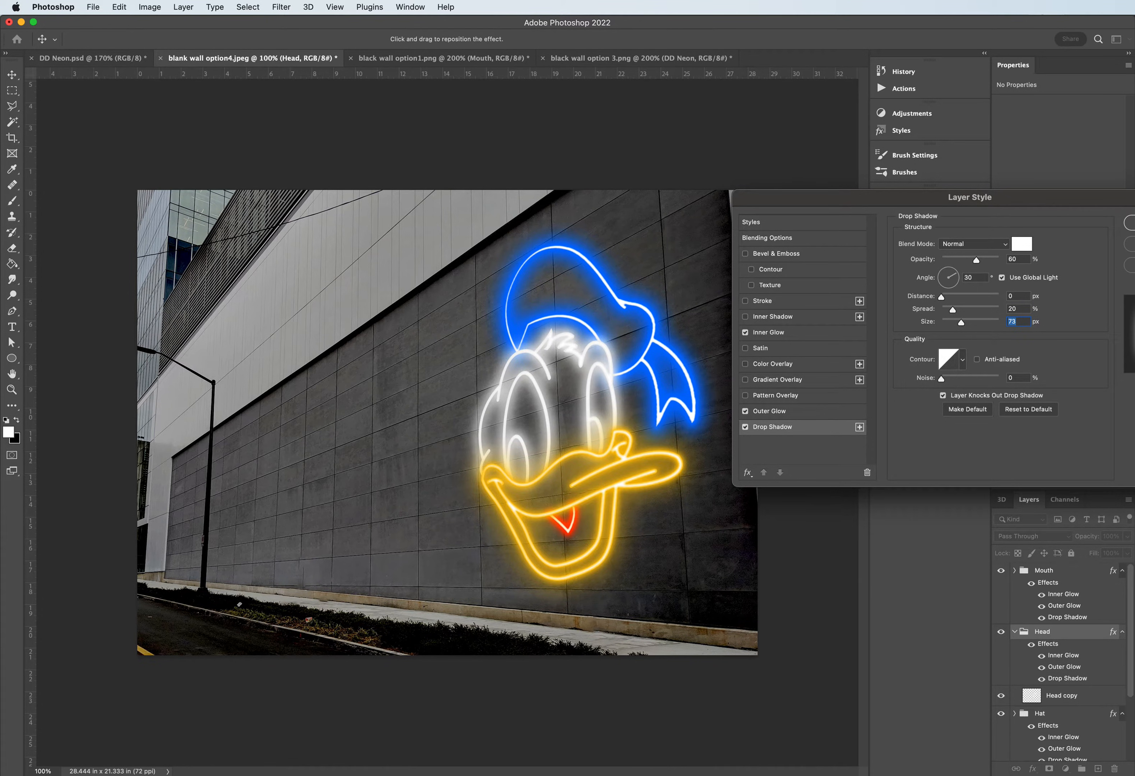
left_click(1128, 223)
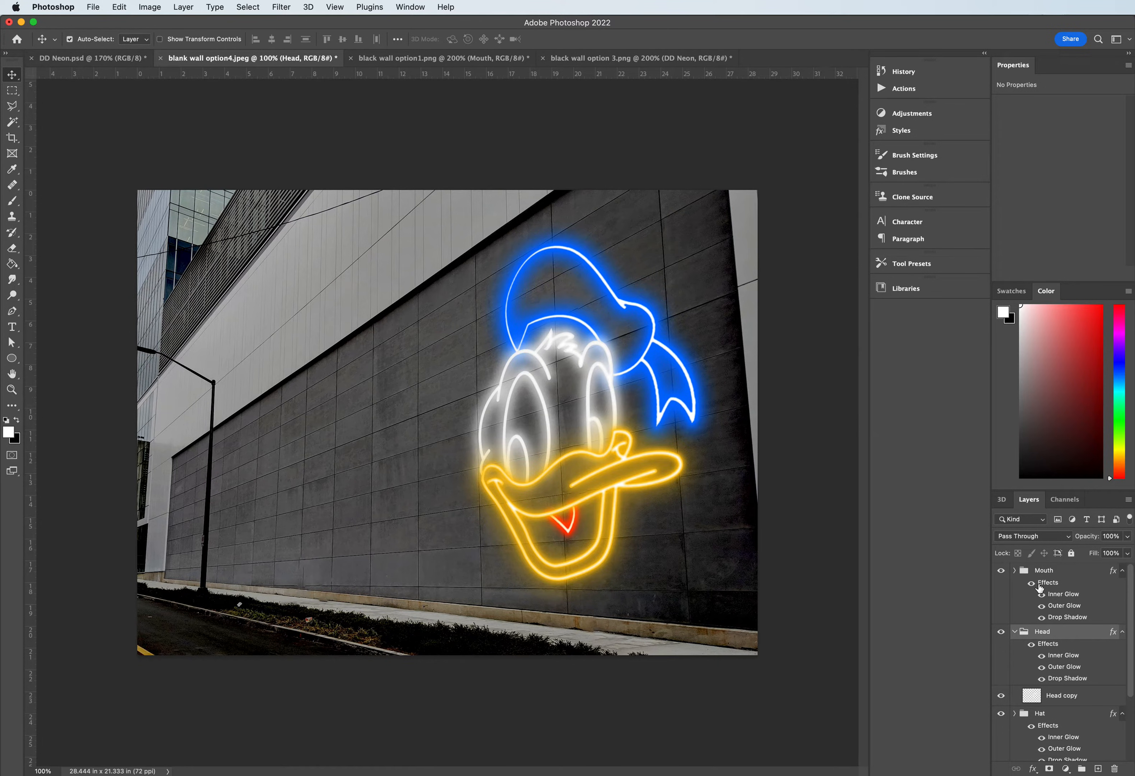
- Collapse the Head and Mouth groups and fold away the effect lists of the Hat, Head and Mouth groups
left_click(1015, 631)
left_click(1015, 570)
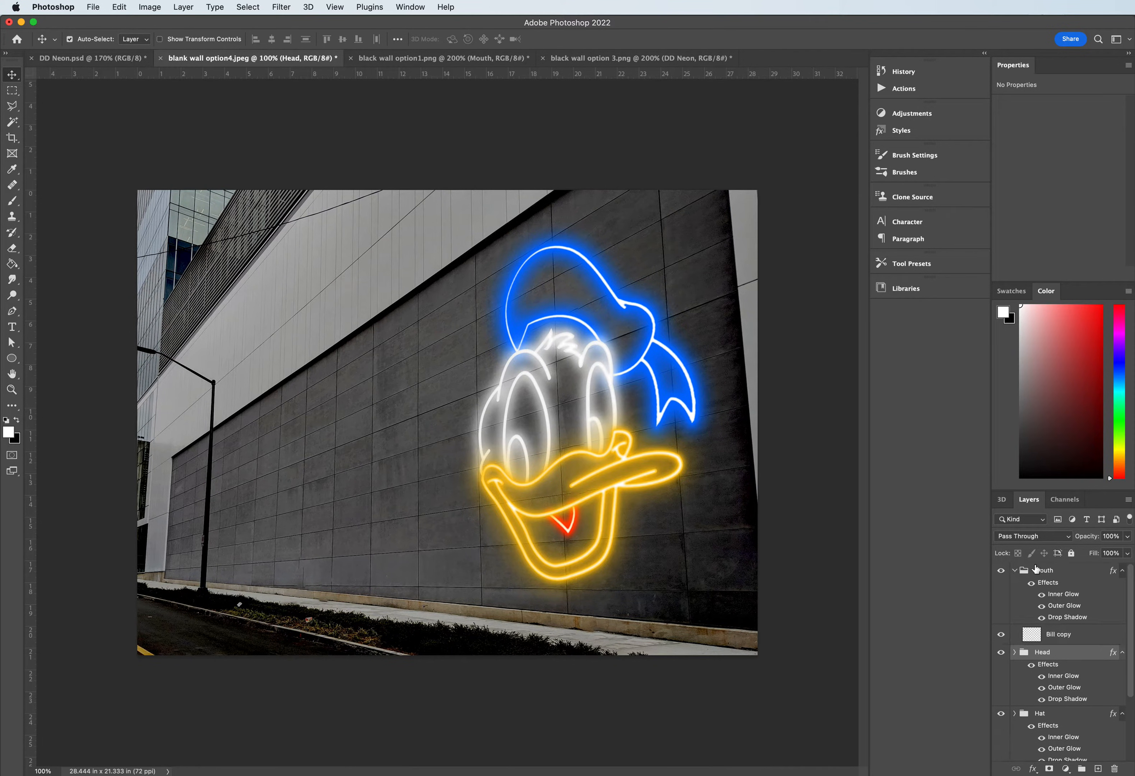
left_click(1015, 570)
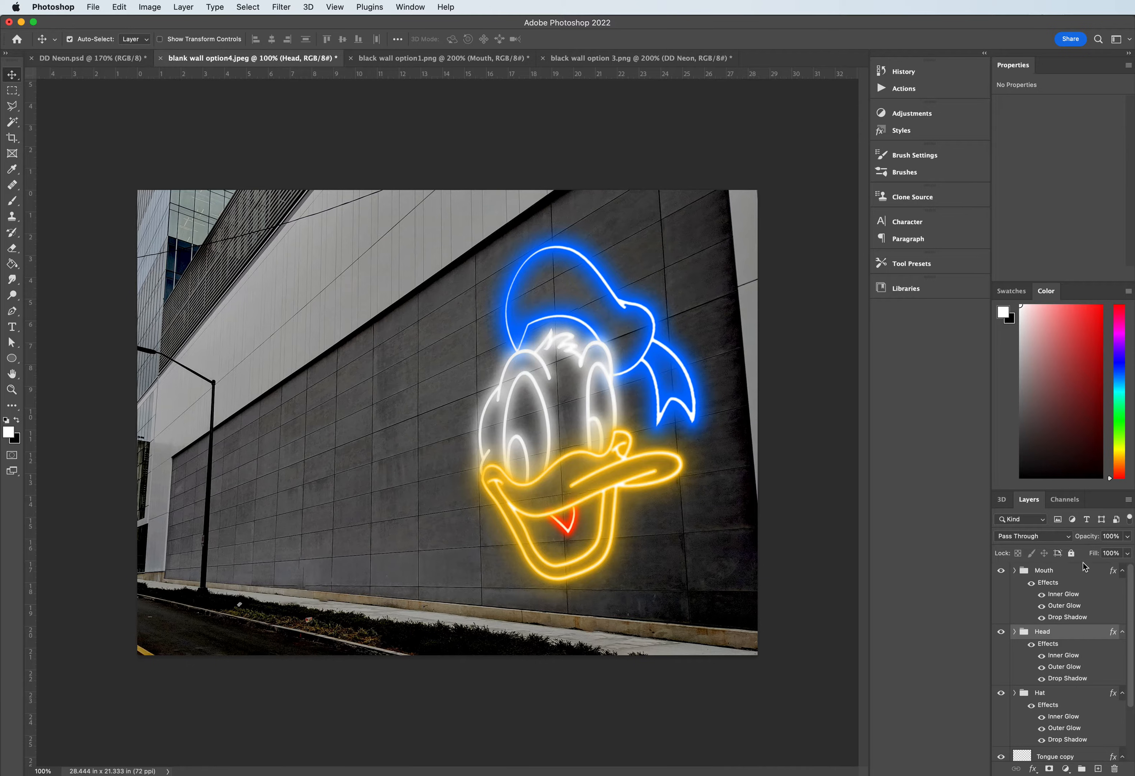
left_click(1120, 694)
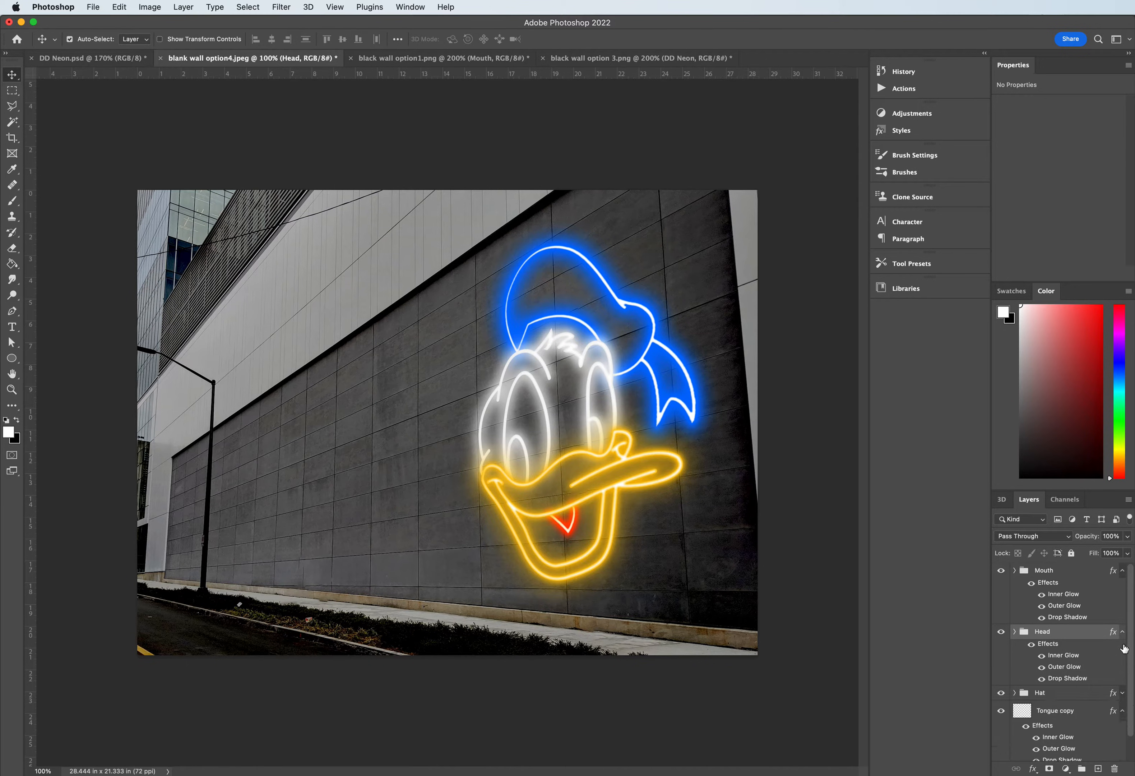
left_click(1122, 632)
left_click(1120, 572)
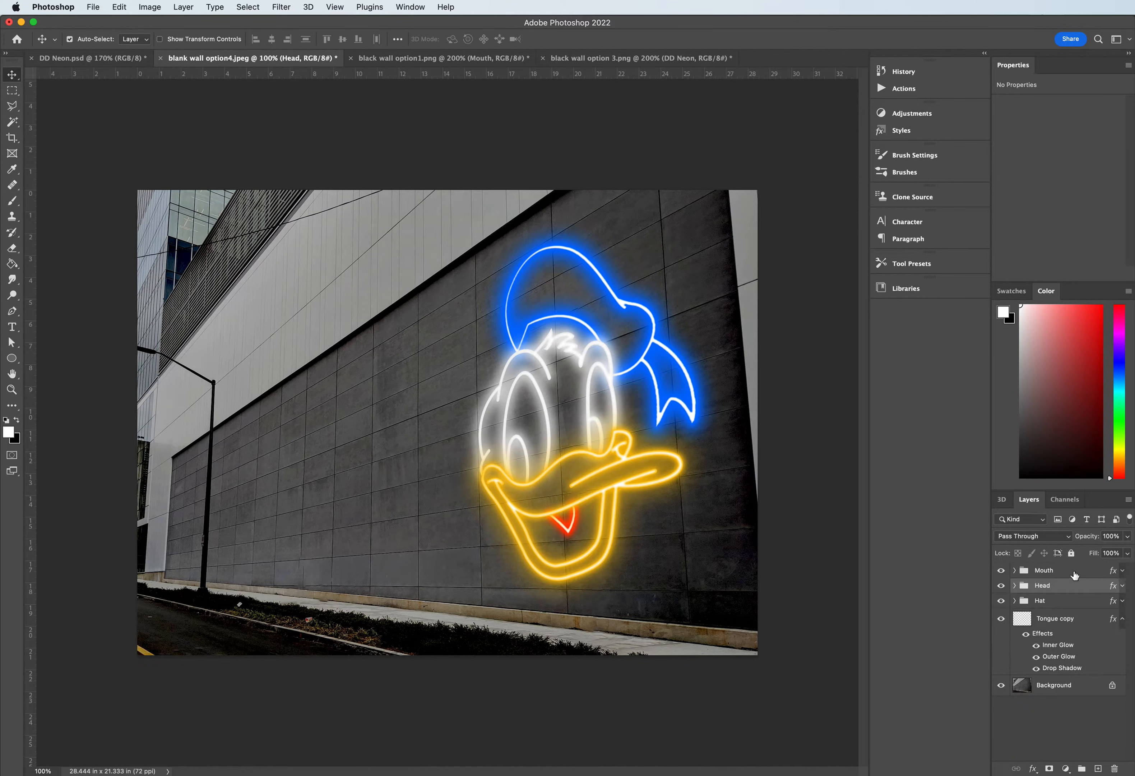
- Merge the Mouth, Head and Hat groups with the Tongue copy layer into a single layer
left_click(1061, 625)
left_click(1051, 578, "shift")
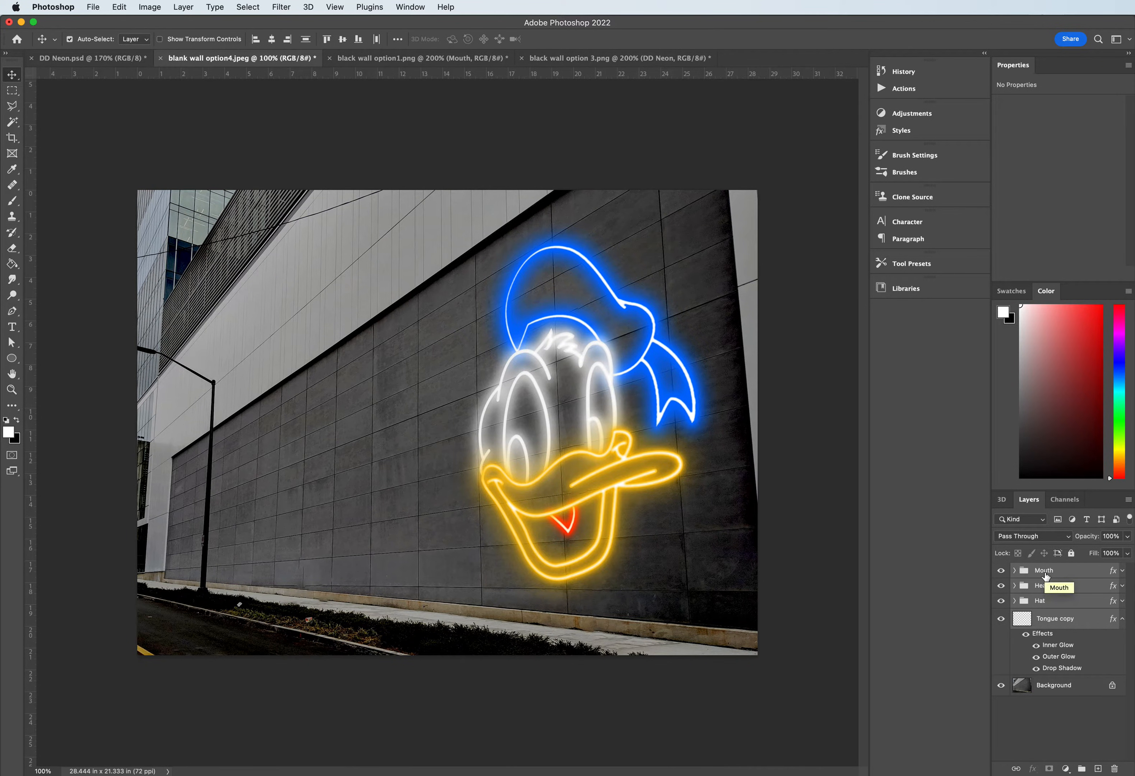
right_click(1045, 575)
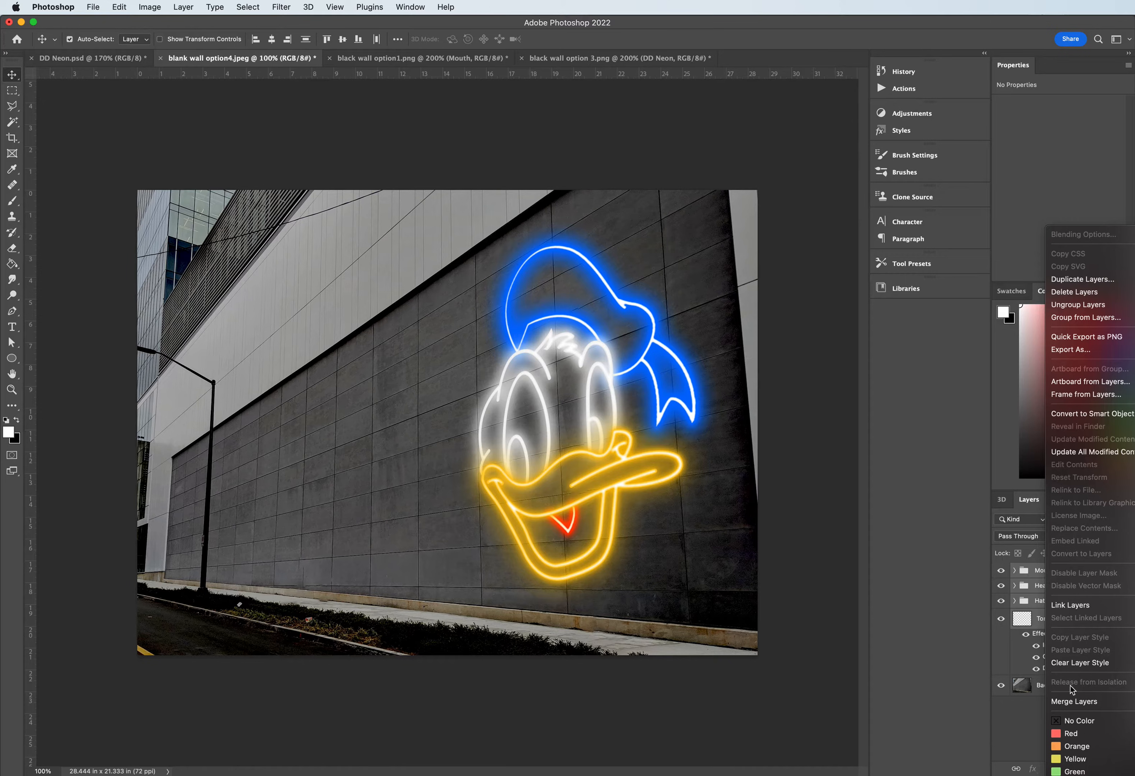
left_click(1067, 705)
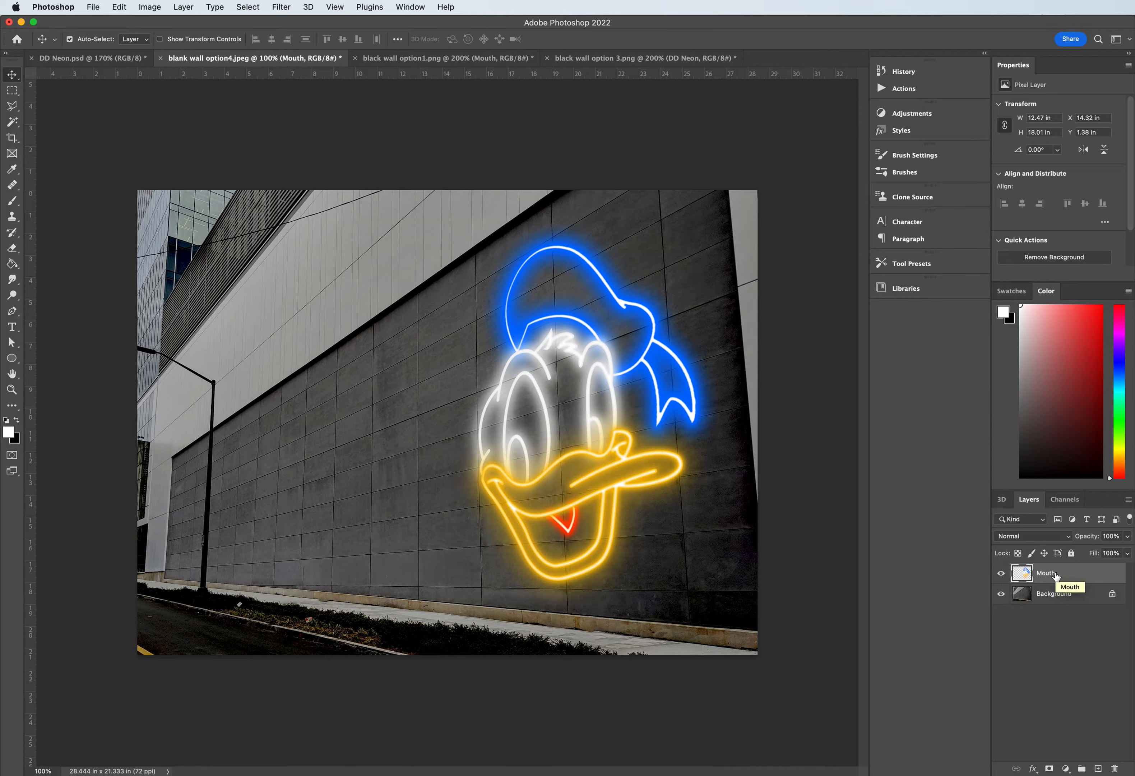
- Duplicate the merged Mouth layer within the same document, keeping the default copy name
left_click(1053, 575)
right_click(1053, 575)
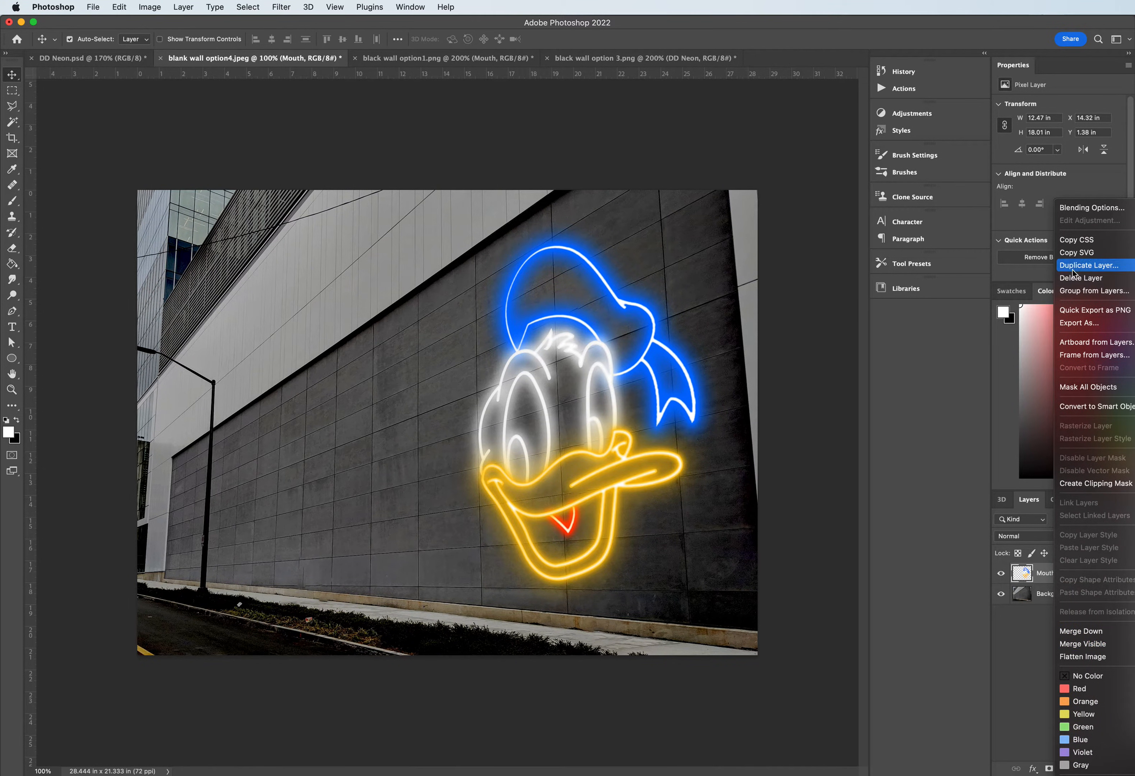
left_click(1088, 265)
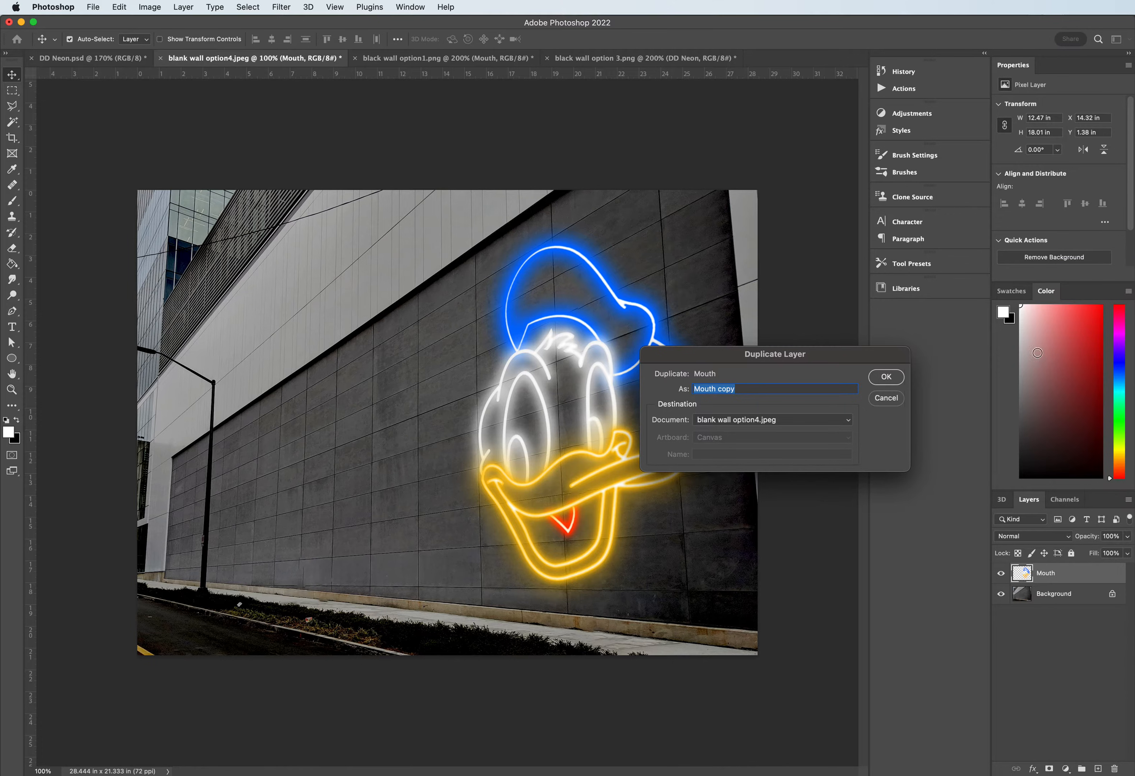
left_click(885, 380)
- Rename the upper copy as Donald Neon Top and the original layer beneath it as Donald Blur
double_click(1054, 573)
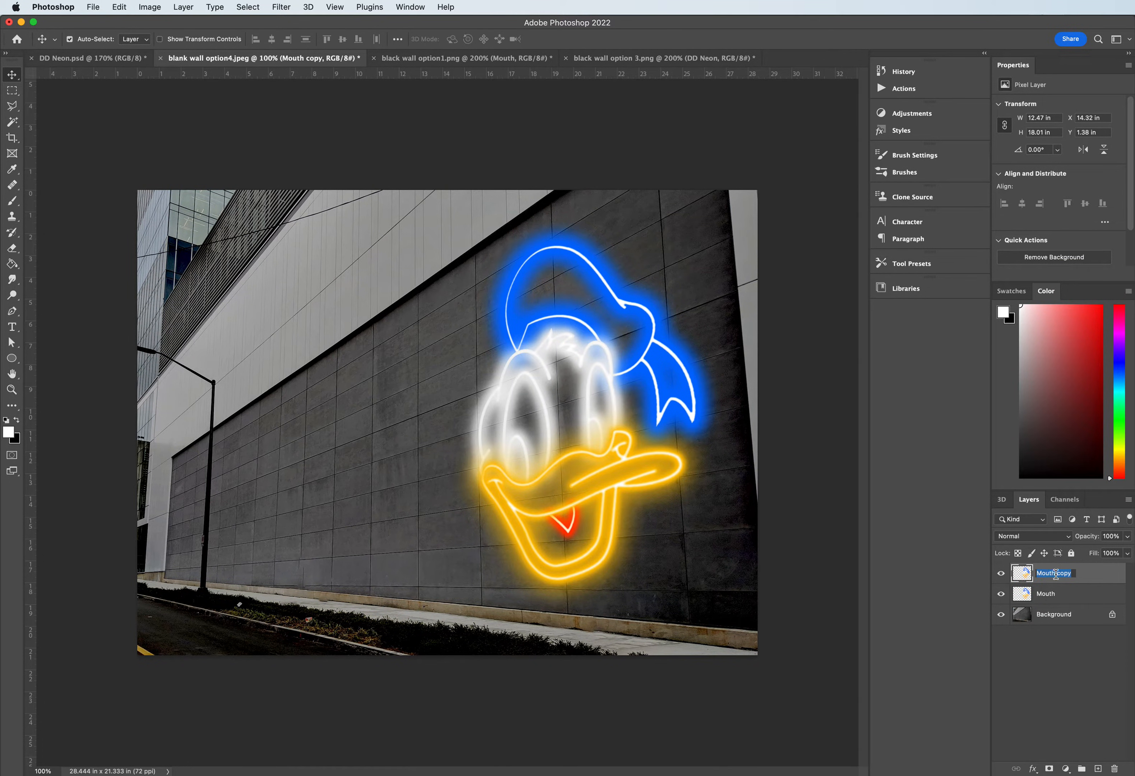
type("D")
key("Return")
double_click(1043, 596)
type("D")
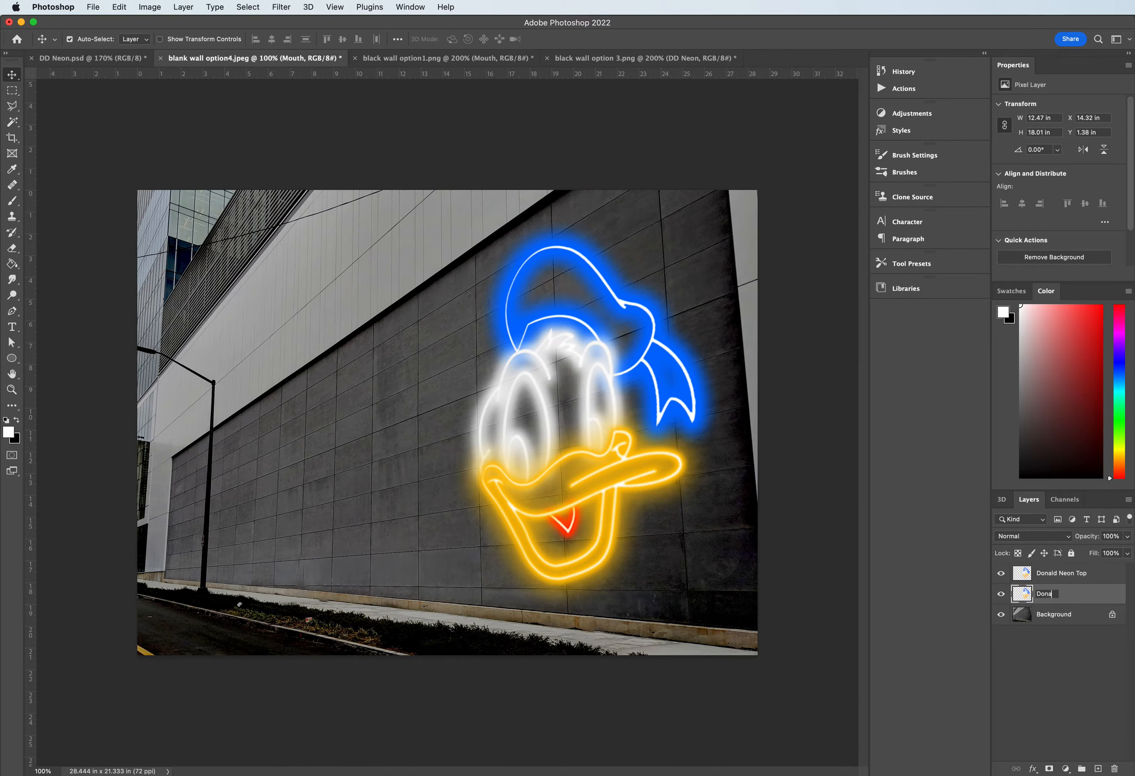
key("Return")
- Add a Drop Shadow effect to the Donald Neon Top layer
left_click(1004, 570)
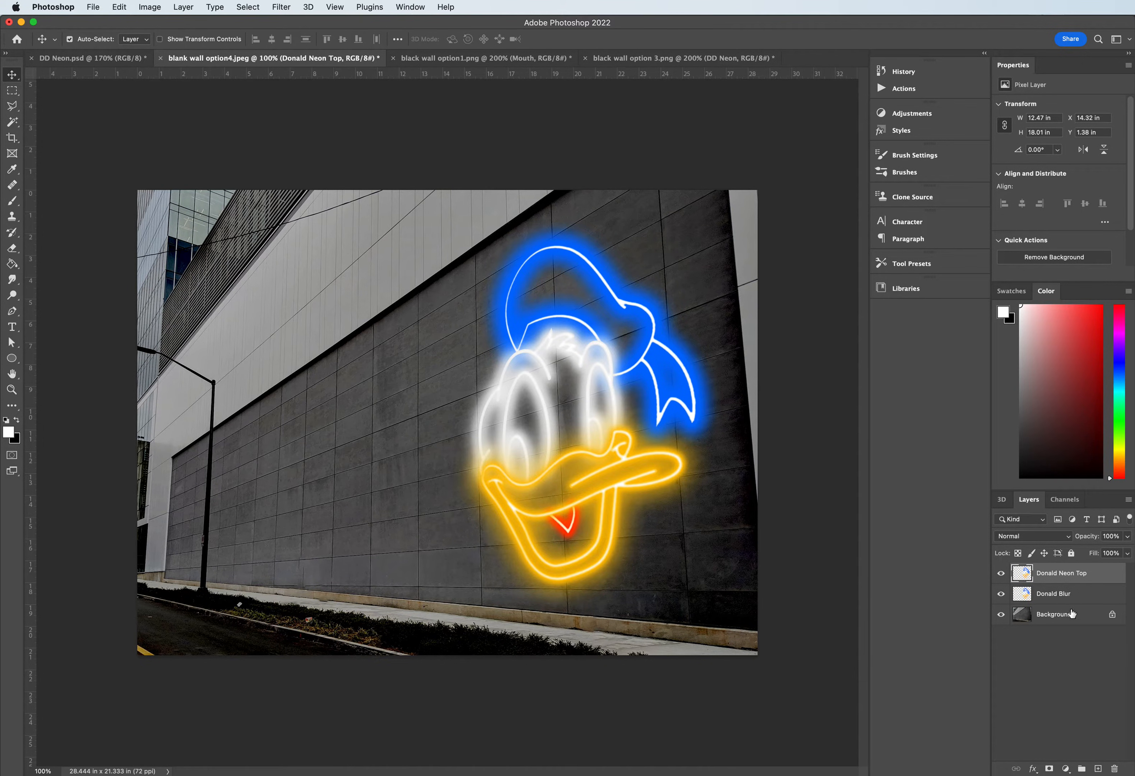
left_click(1033, 768)
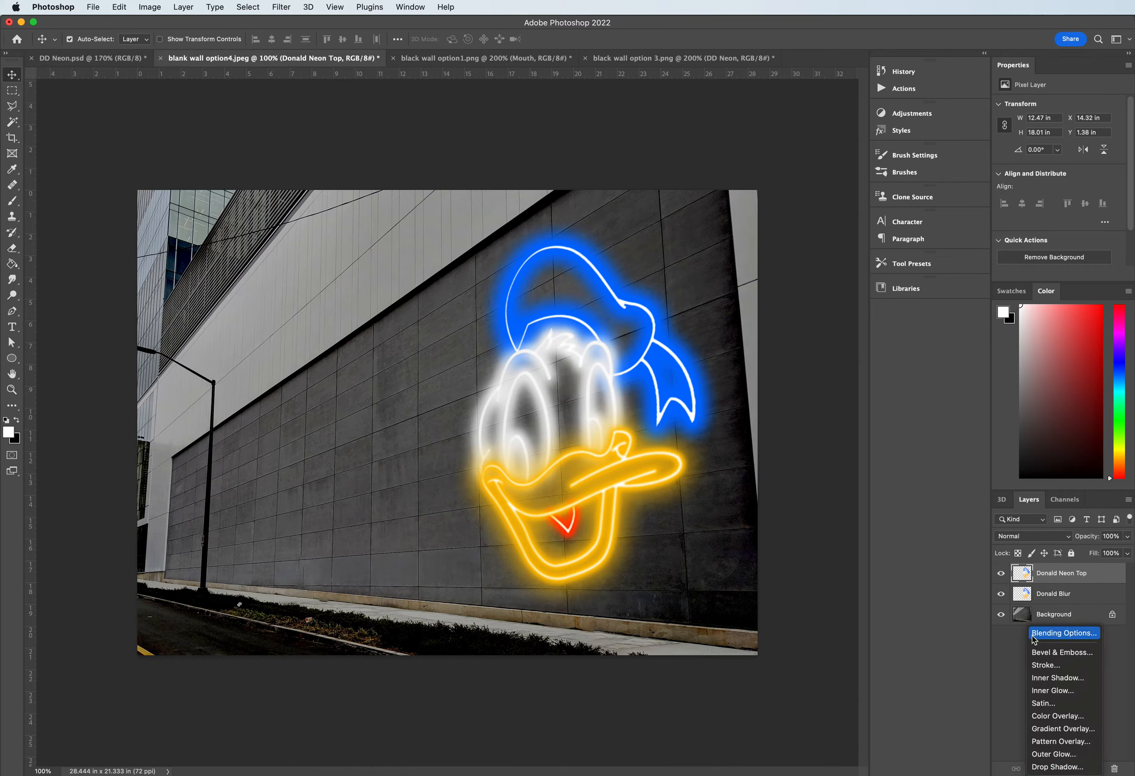
right_click(1043, 576)
key("Escape")
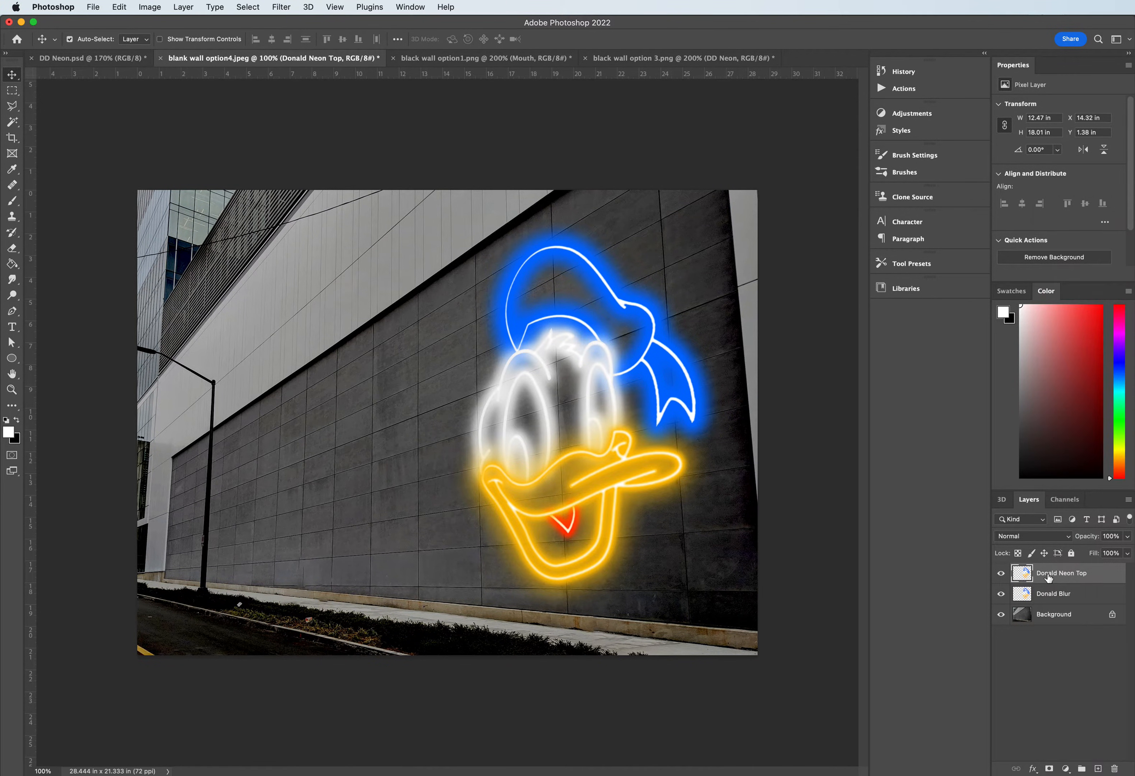
left_click(1032, 768)
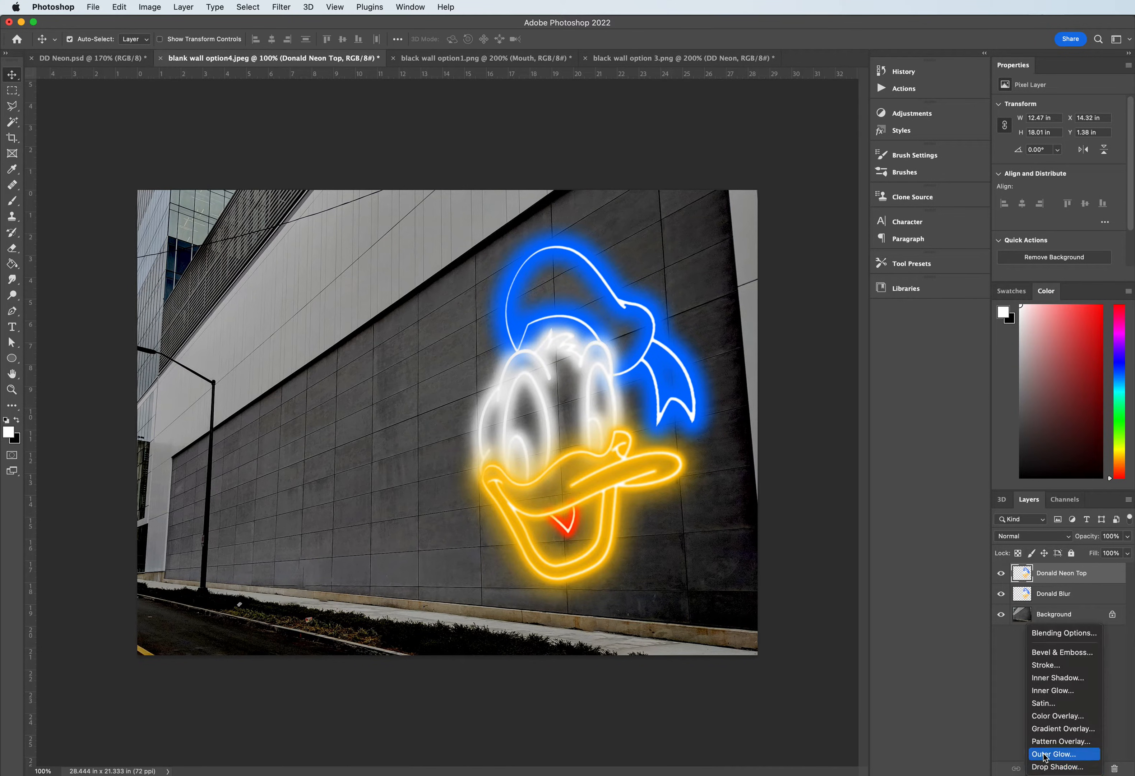
left_click(1046, 766)
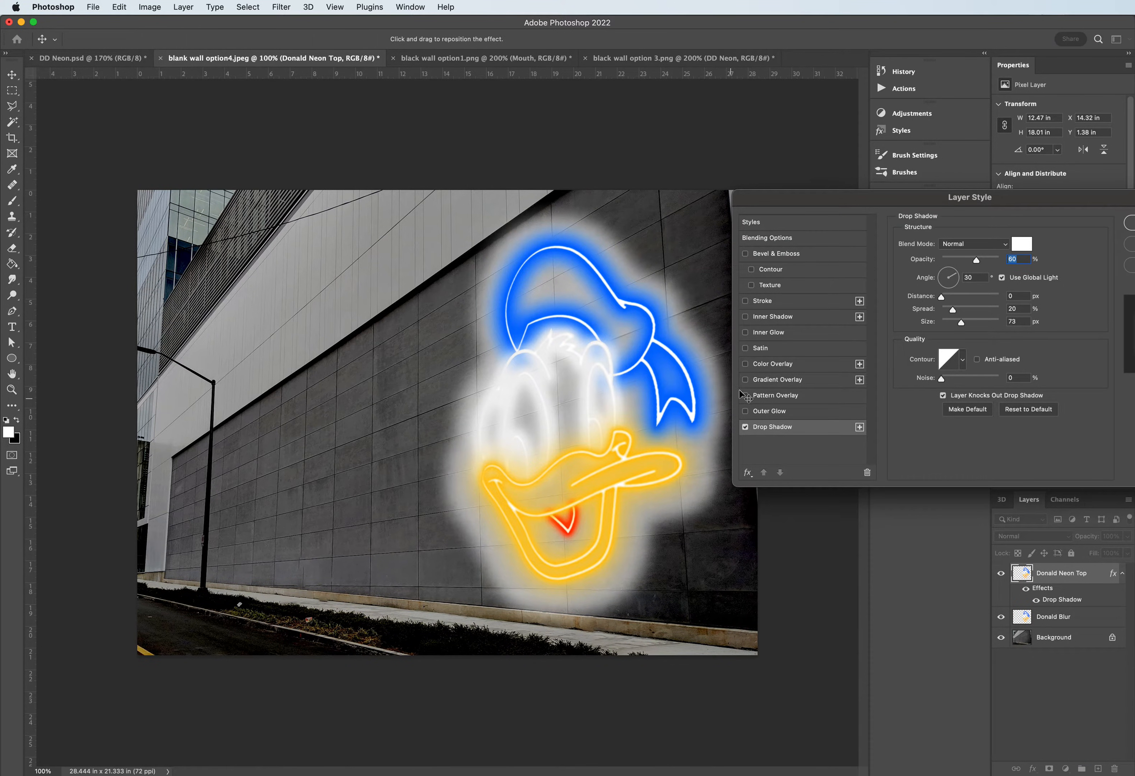
- Change the Drop Shadow color to black (000000) and move the layer style dialog clear of the artwork
left_click(1022, 244)
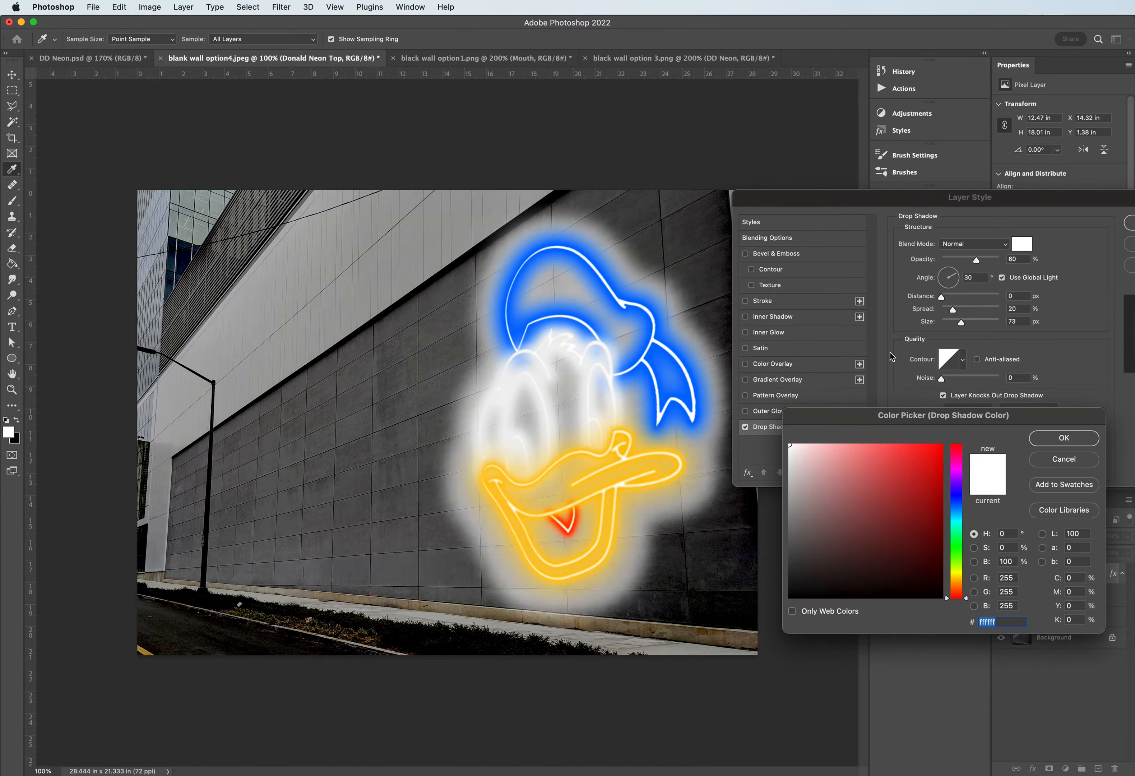
left_click(904, 595)
left_click(1063, 438)
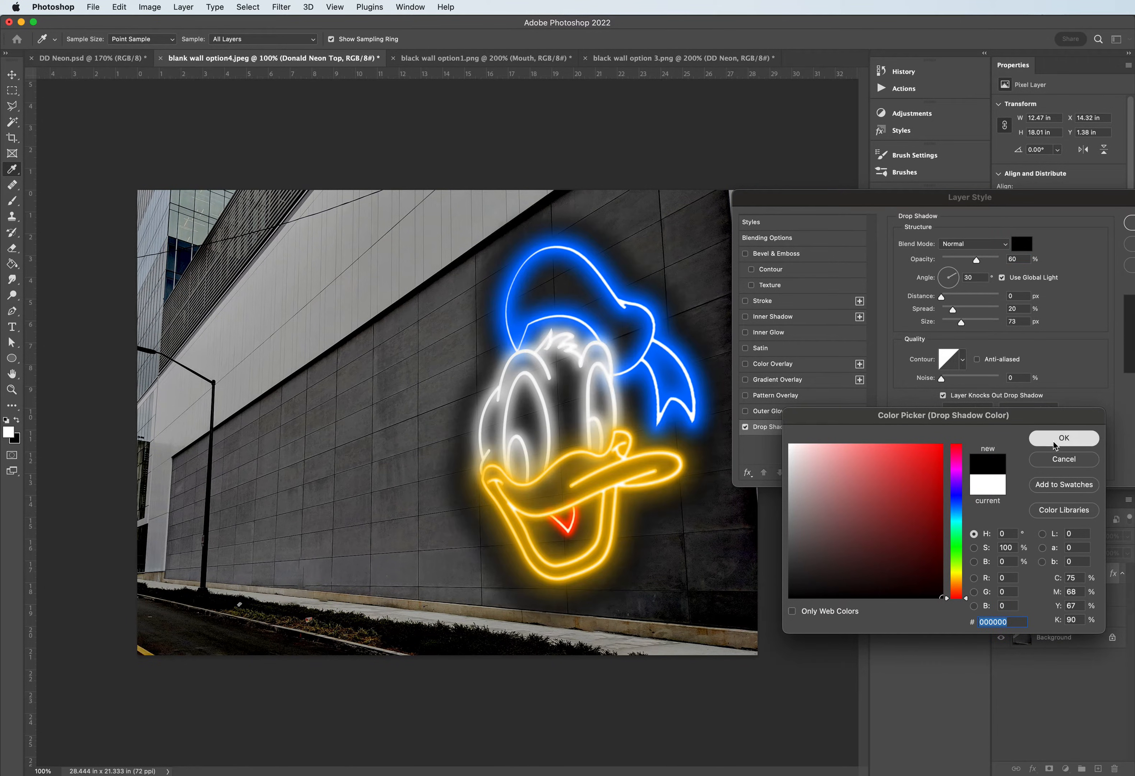
left_click_drag(866, 197, 916, 198)
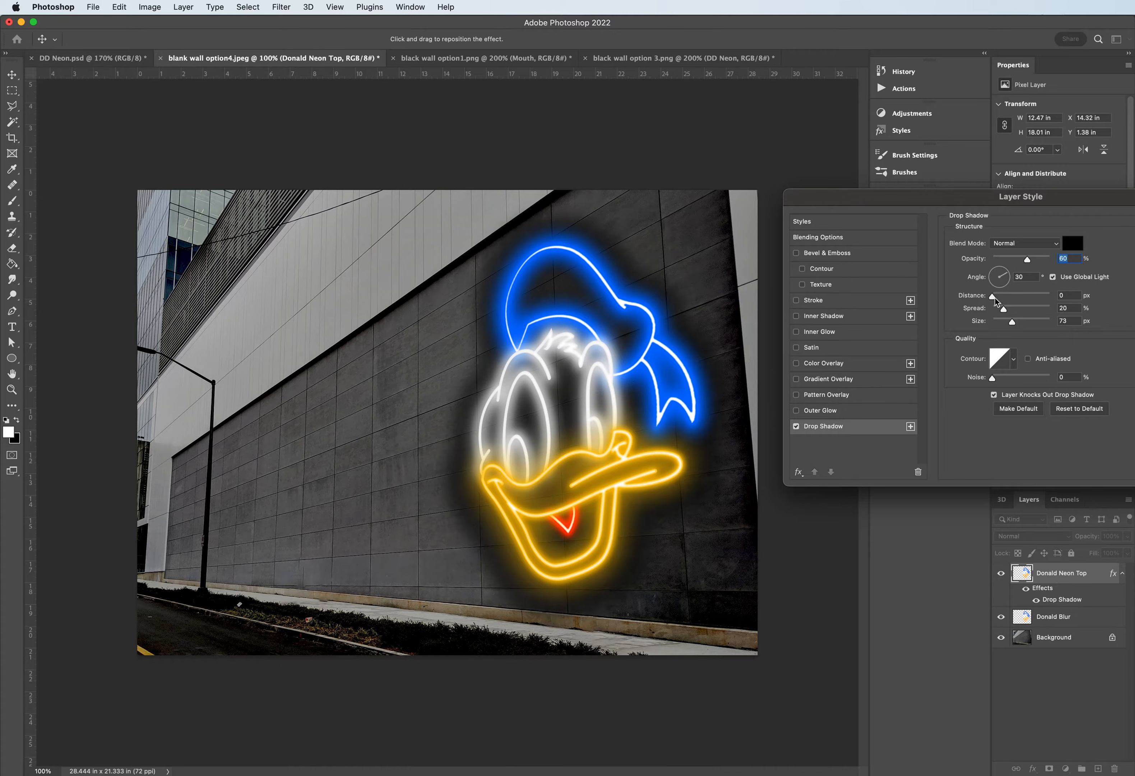
- Set the Drop Shadow angle to 140°, the spread to 0% and the size to 38 px
left_click_drag(1005, 275, 994, 273)
left_click(996, 278)
type("14")
left_click(1002, 309)
mouse_move(1003, 312)
left_mouse_down()
mouse_move(990, 308)
mouse_move(1004, 325)
left_mouse_up()
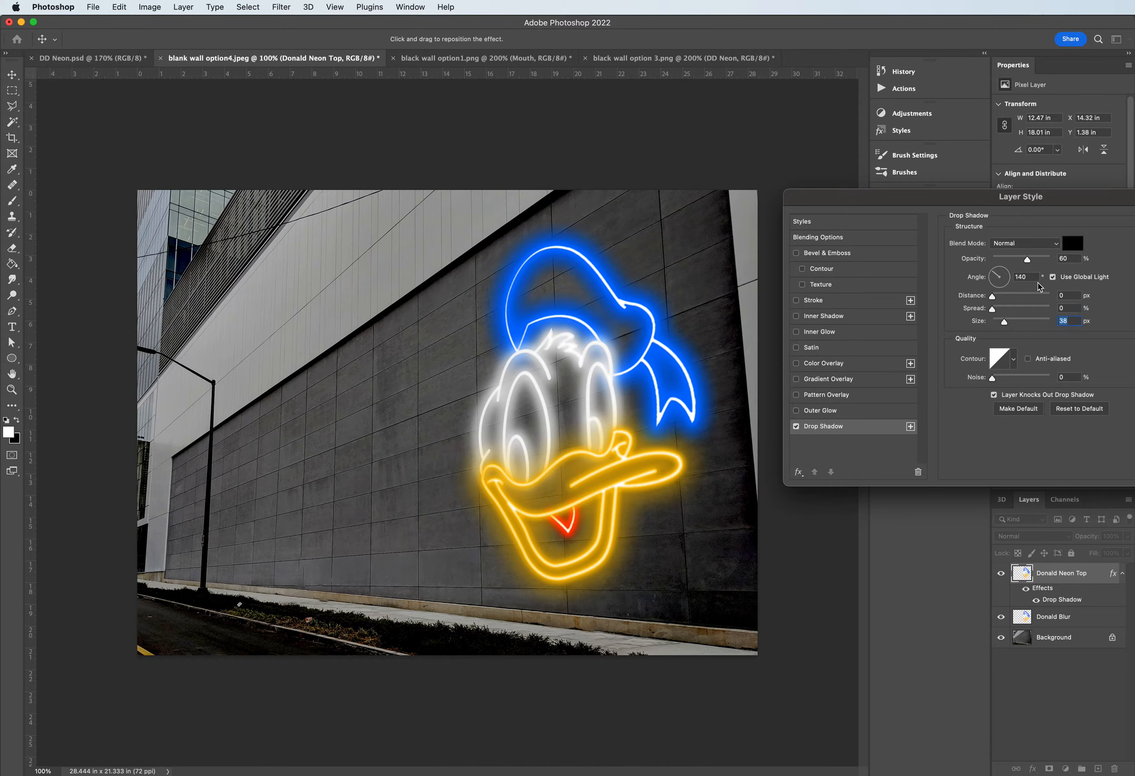
- Offset the Drop Shadow by a distance of 100 px and reduce its size to 0 px
left_click_drag(991, 296, 1038, 304)
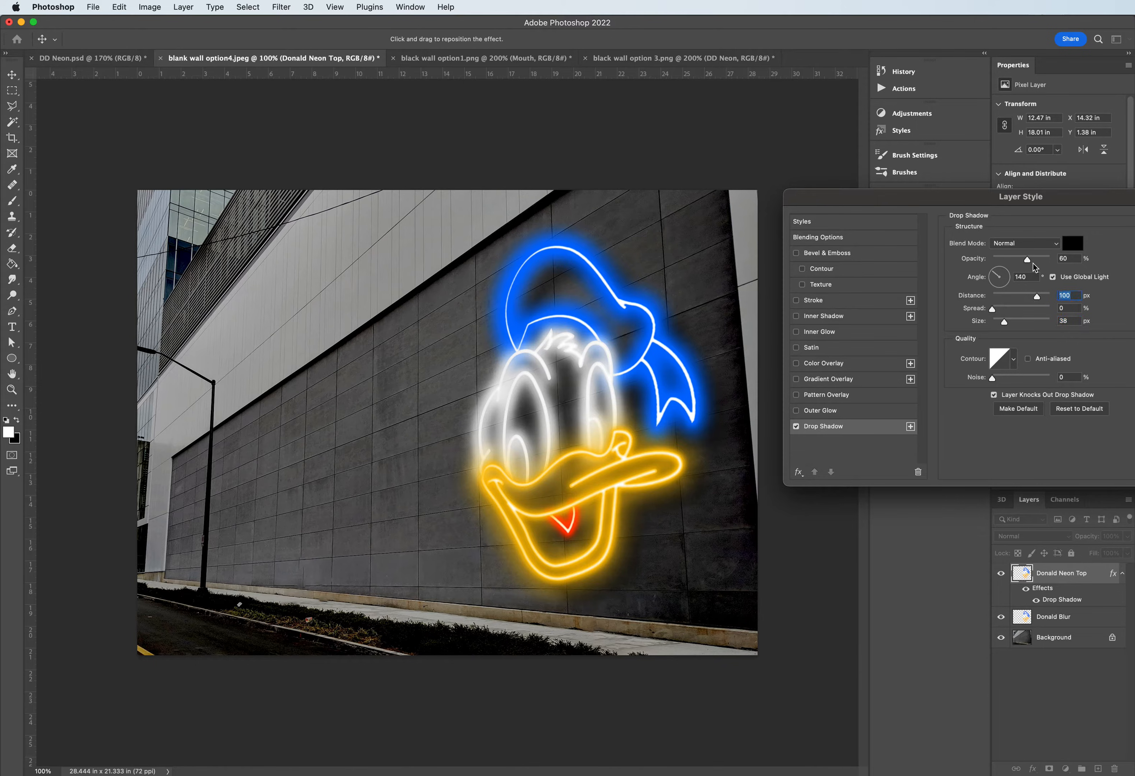
left_click_drag(943, 205, 969, 213)
left_click_drag(1030, 328, 1015, 332)
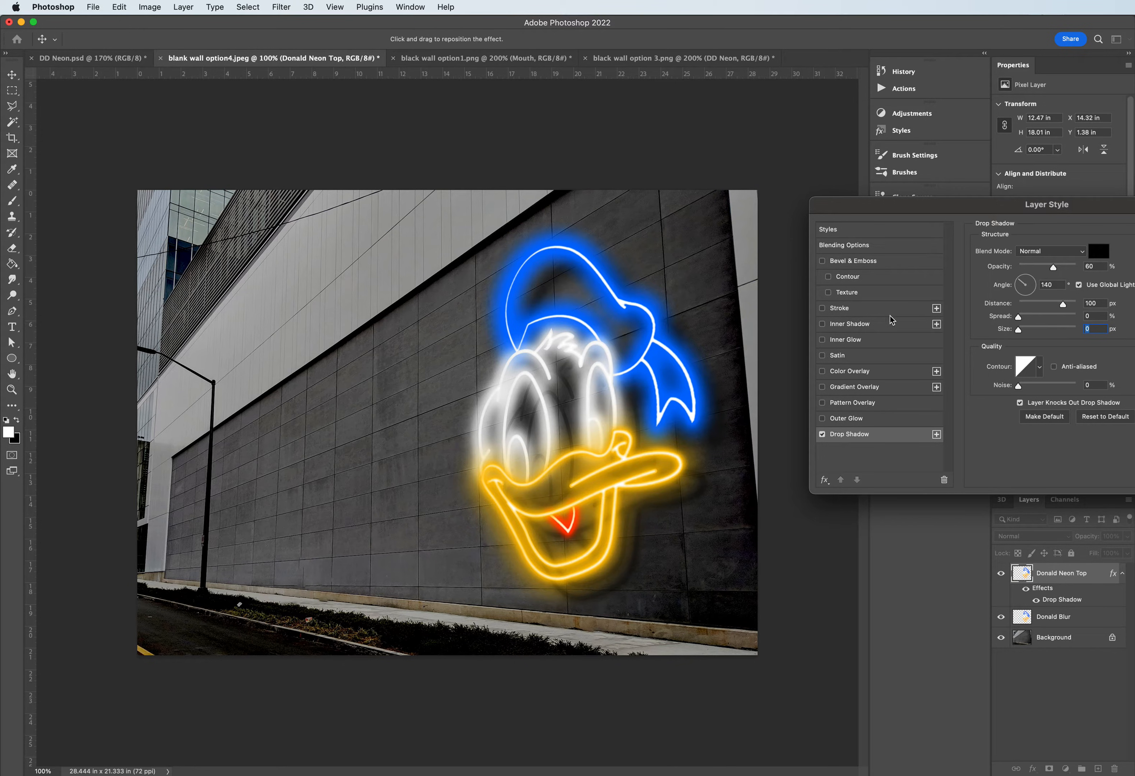
- Soften the Drop Shadow to a size of 24 px and raise its opacity to 83%
key("super+equal")
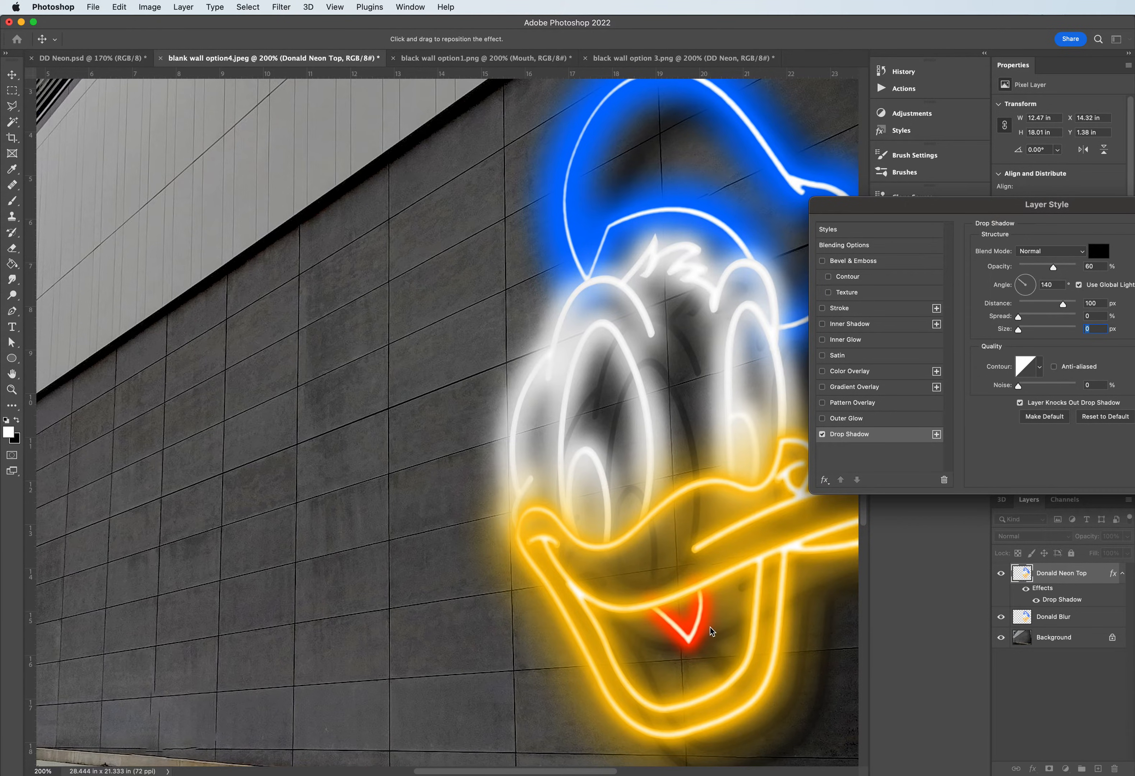
scroll(711, 629, "down", 15)
scroll(712, 629, "up", 20)
scroll(712, 630, "down", 20)
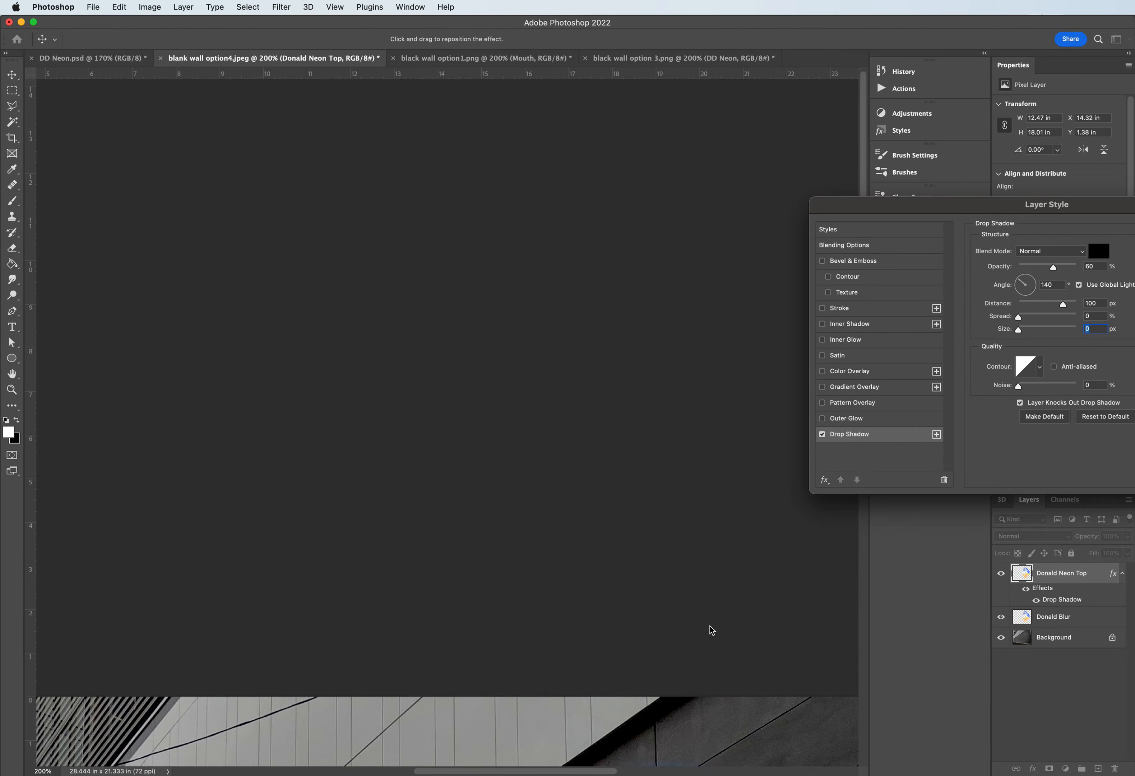
scroll(711, 630, "up", 15)
scroll(711, 629, "down", 15)
scroll(711, 631, "up", 15)
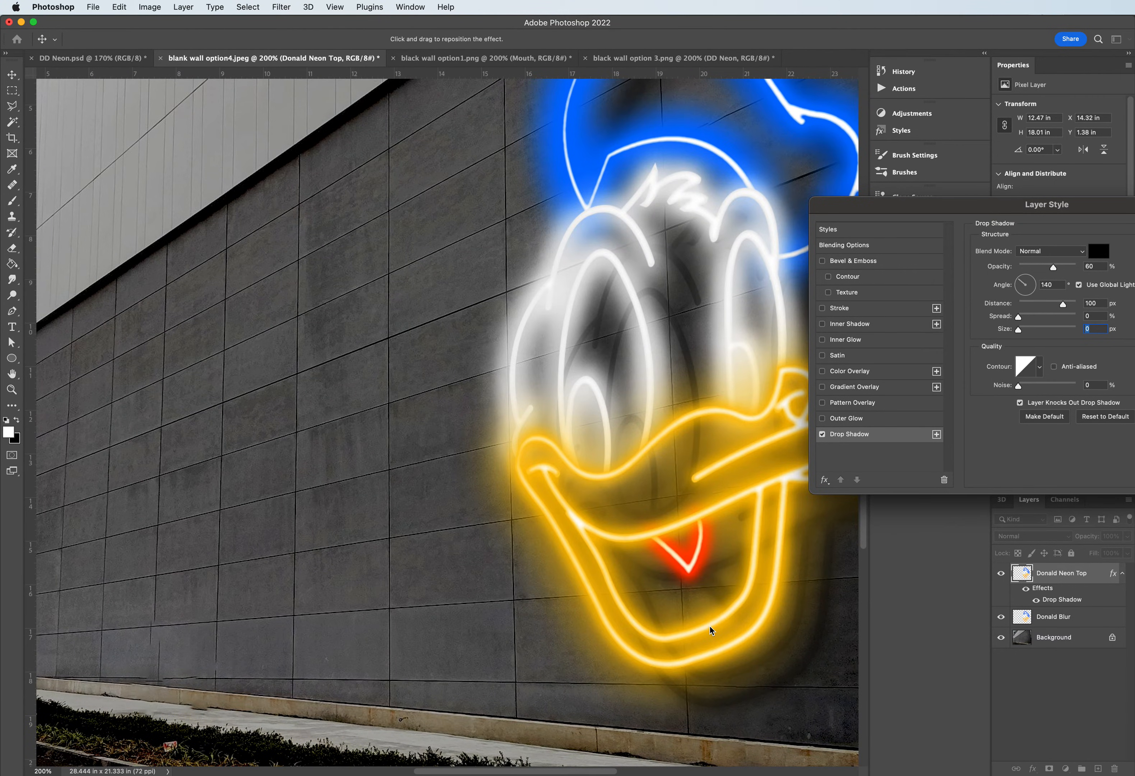
scroll(711, 630, "right", 10)
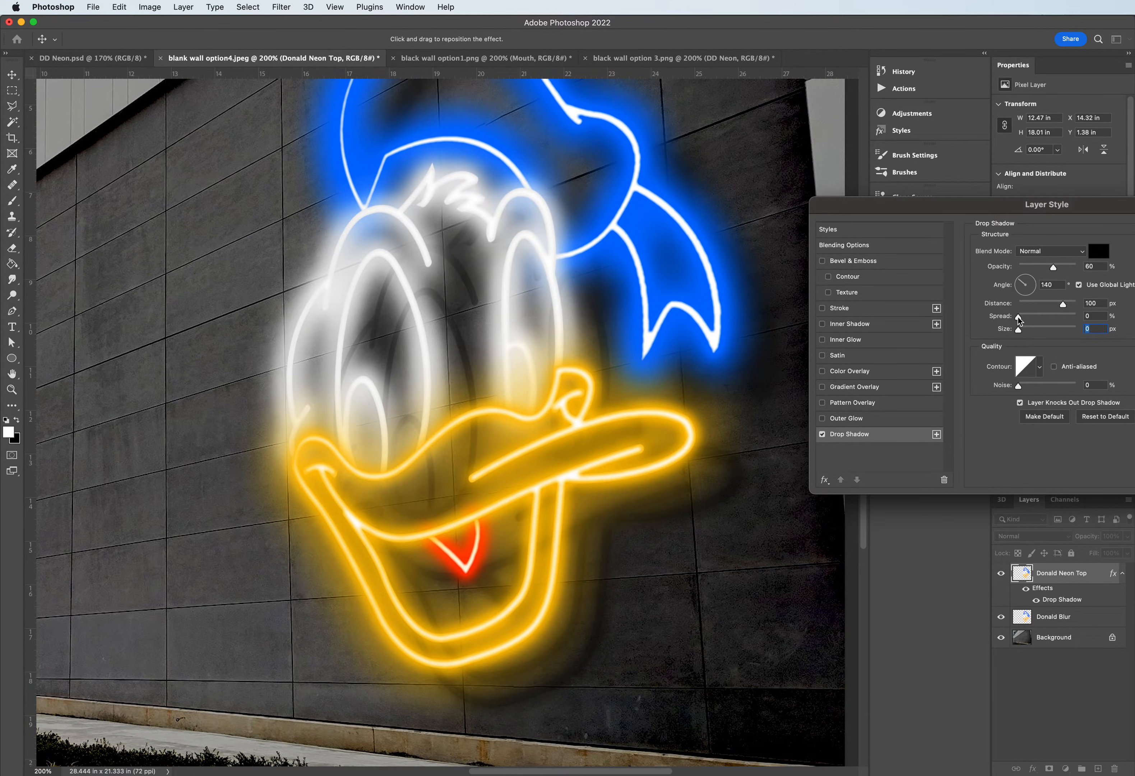
left_click_drag(1018, 329, 1027, 331)
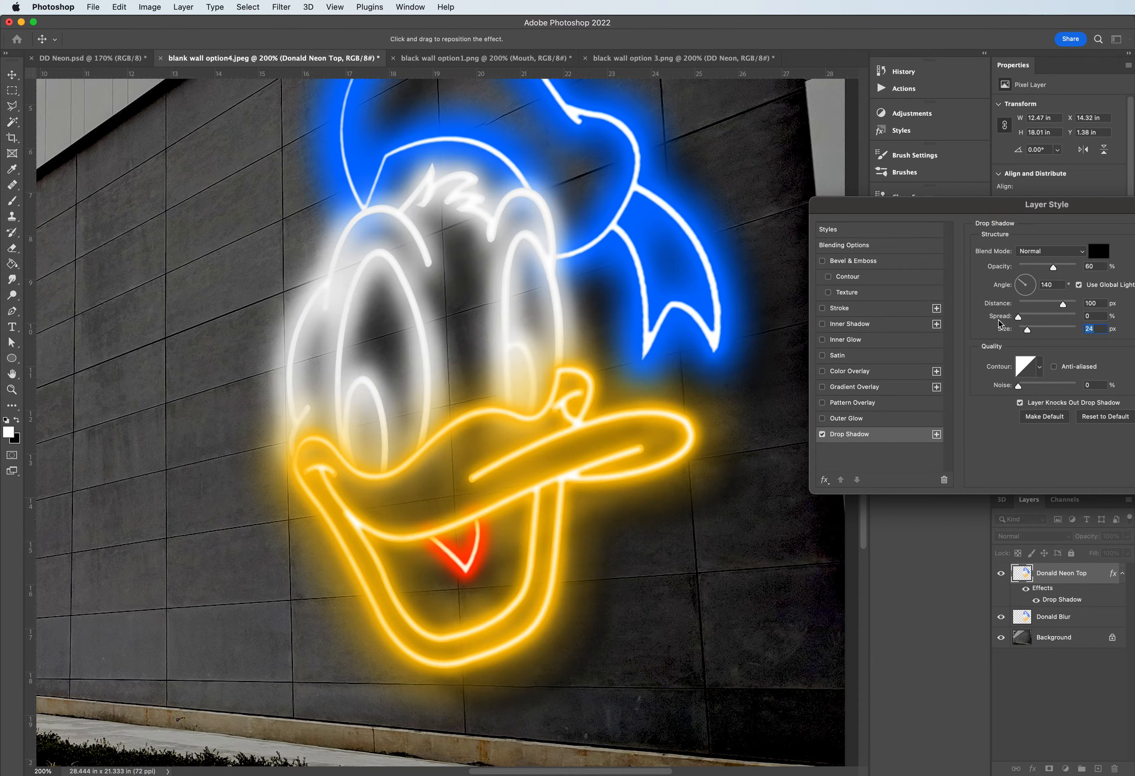
left_click_drag(1055, 269, 1068, 272)
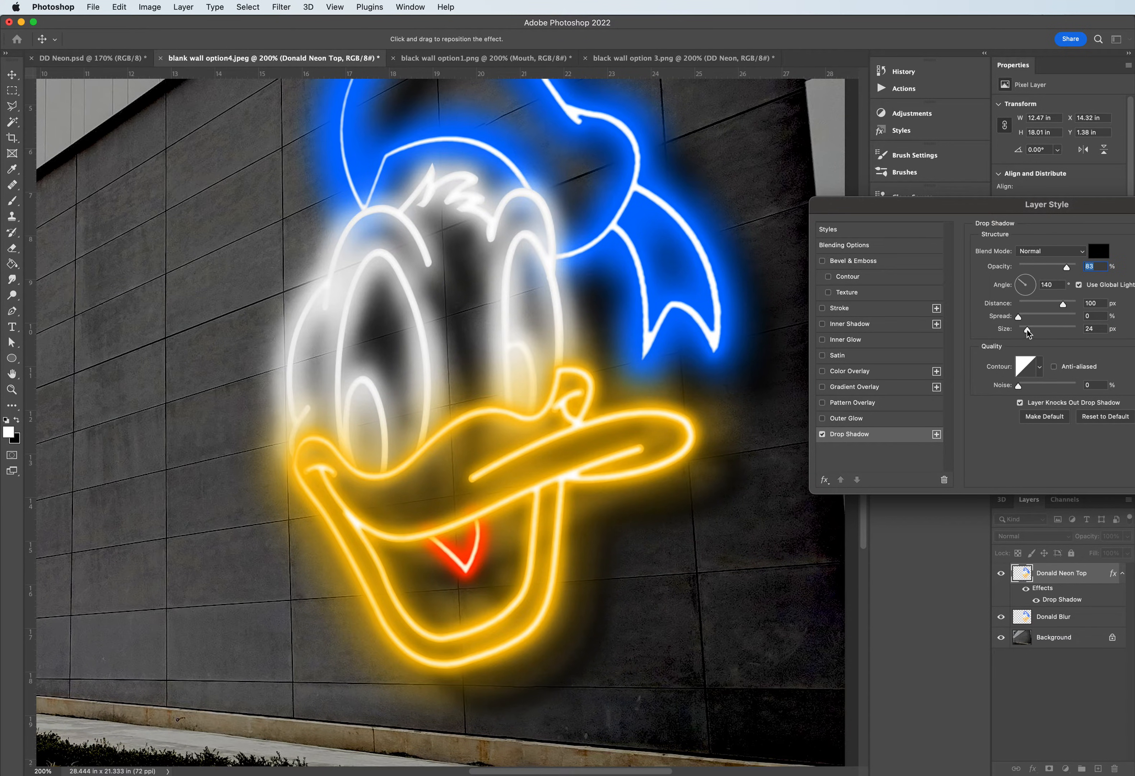
- Sharpen the Drop Shadow by setting its size to 6 px while keeping the spread at 0%
left_click_drag(1017, 317, 1013, 320)
mouse_move(1024, 321)
left_mouse_down()
mouse_move(1001, 317)
mouse_move(1031, 330)
mouse_move(1021, 330)
left_mouse_up()
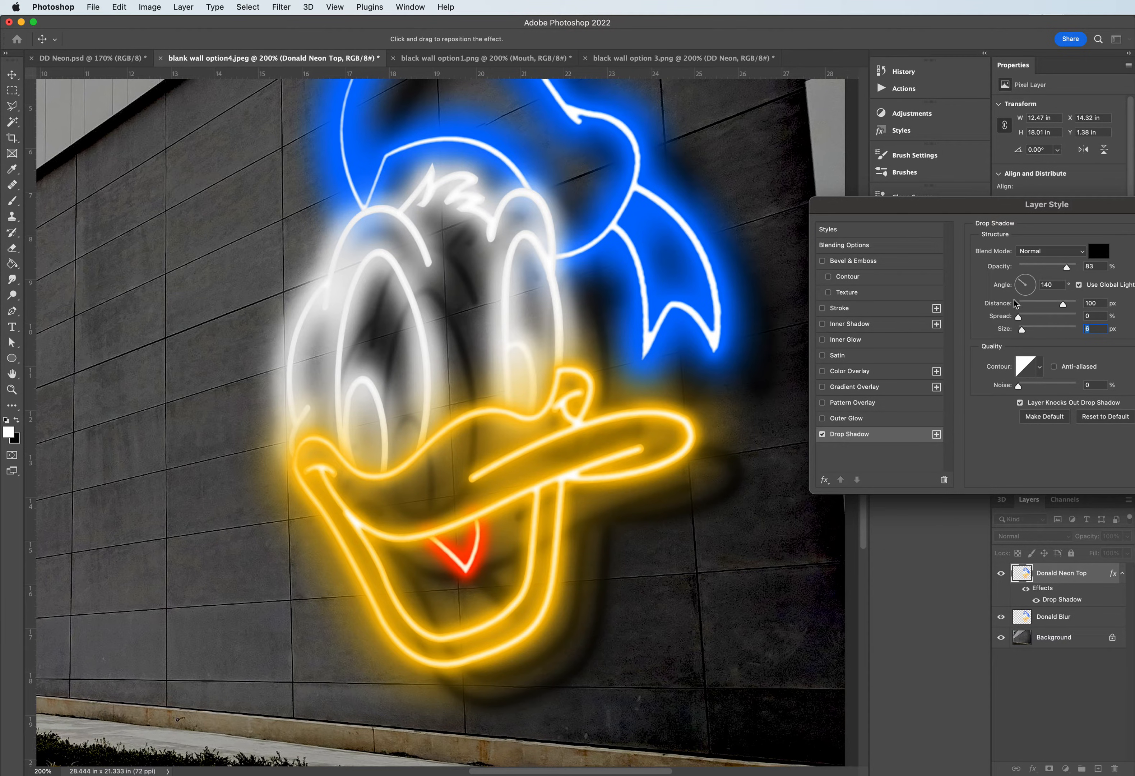
left_click_drag(1112, 207, 972, 147)
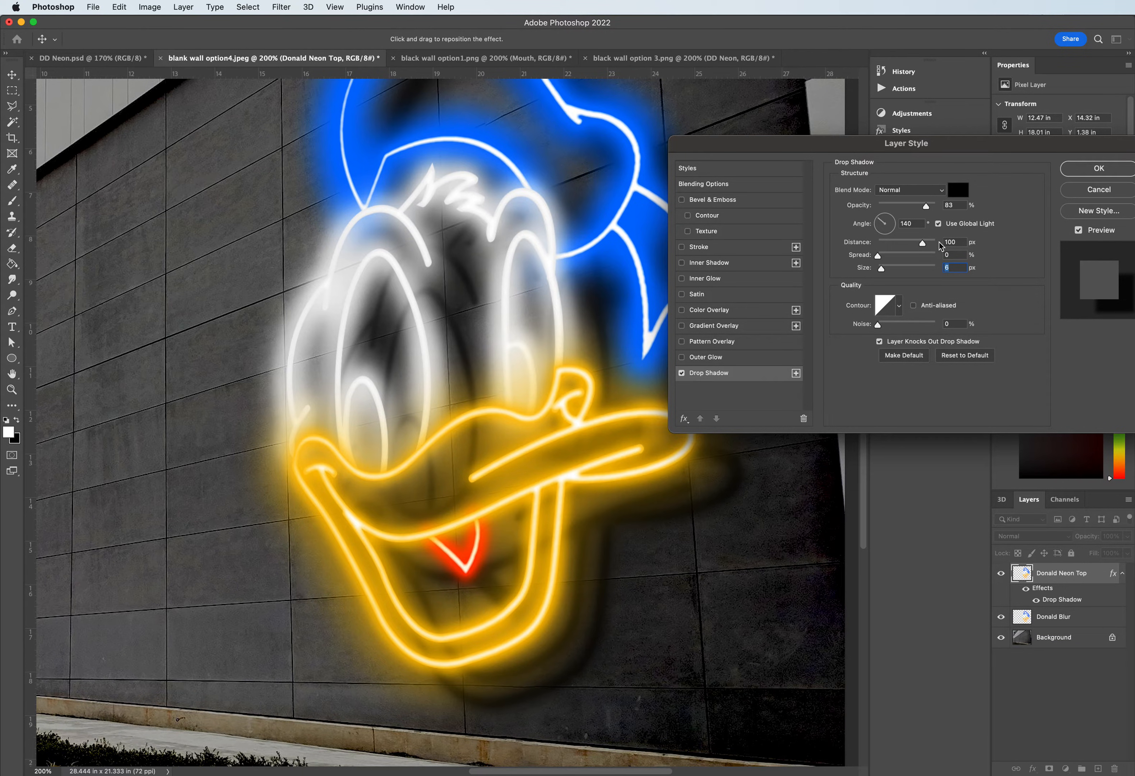
- Apply the shadow settings, and with Donald Neon Top temporarily hidden, move the Donald Blur layer down-right to about X 15.67 in, Y 2 in
left_click(1090, 171)
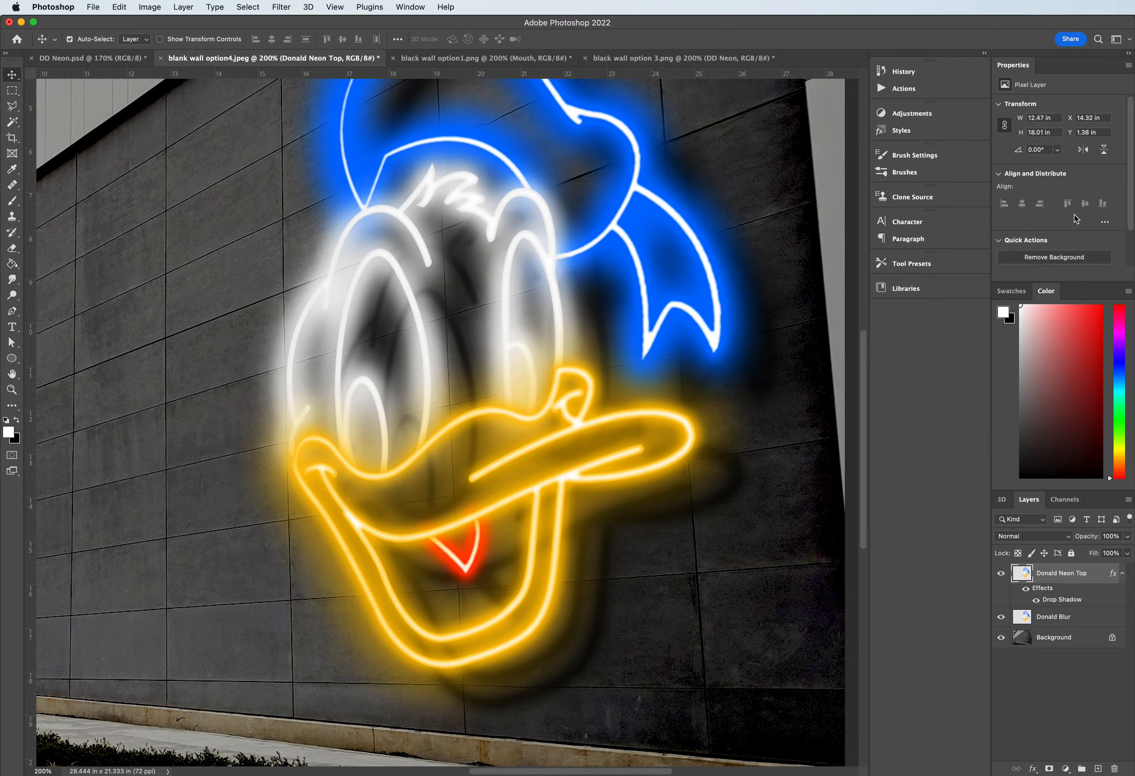
left_click(1055, 618)
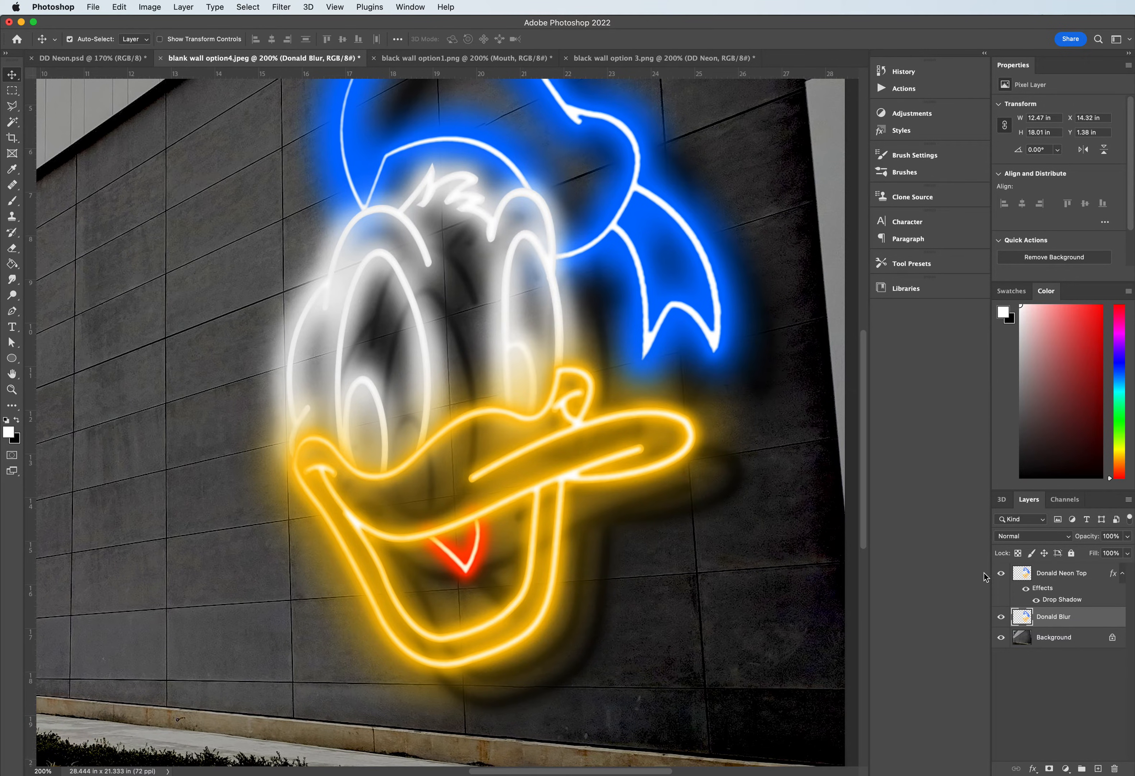
left_click(1001, 576)
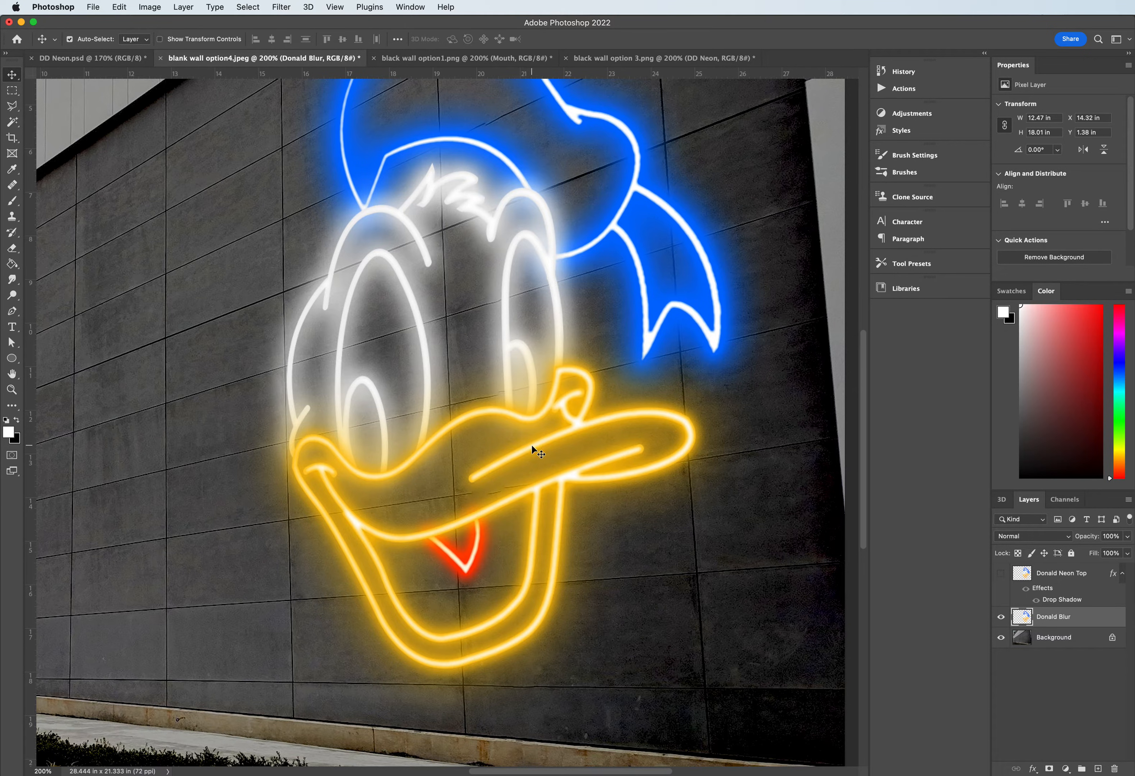
left_click_drag(532, 446, 597, 468)
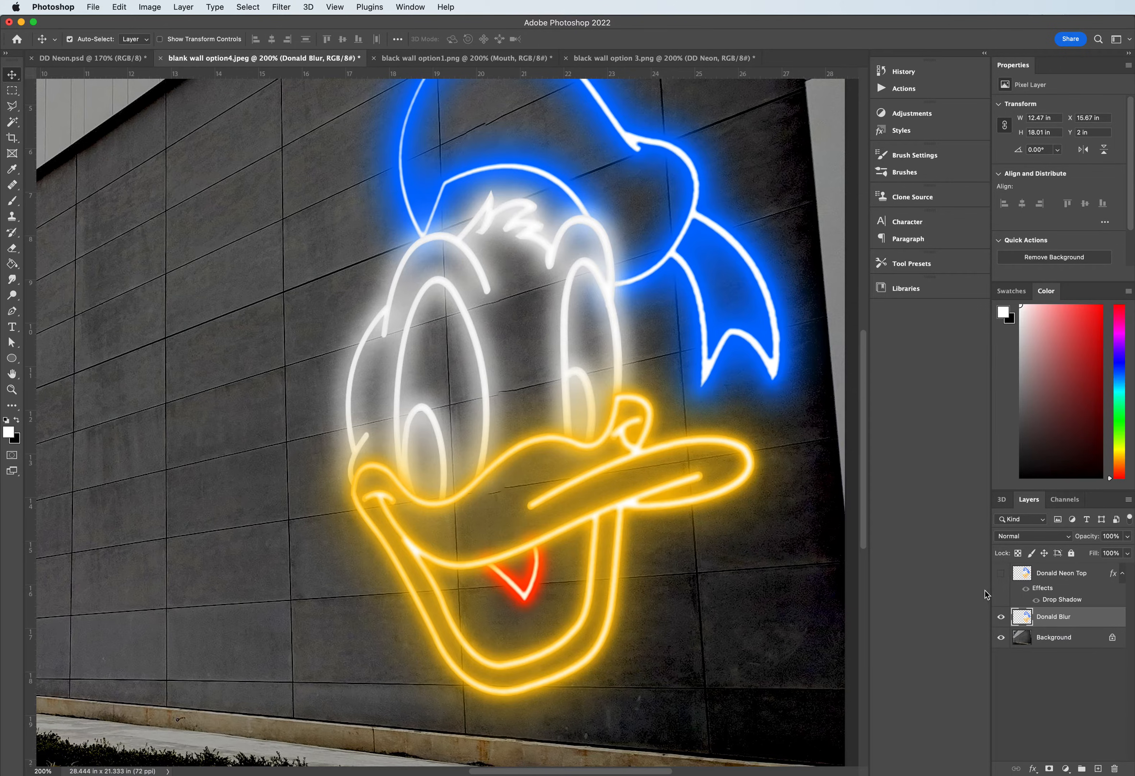
left_click(1000, 574)
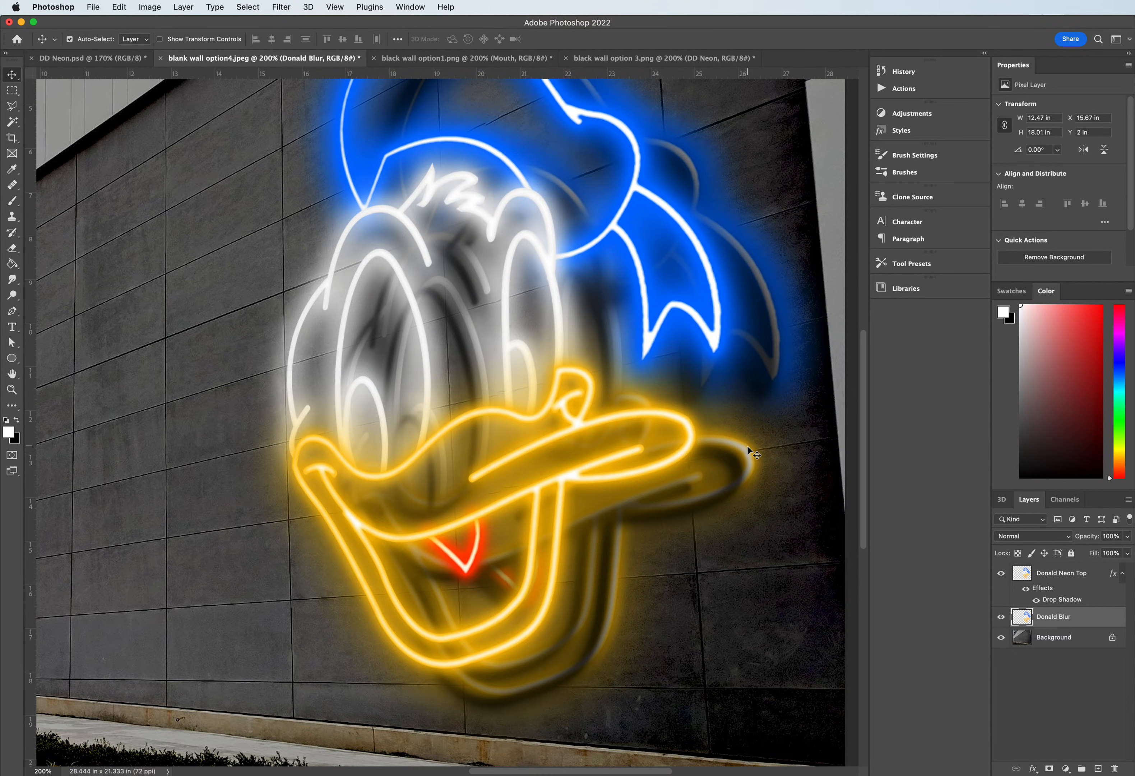
- Shift the Donald Blur layer farther down-right of the neon artwork, to about X 16.17 in, Y 2.6 in
scroll(717, 479, "down", 2)
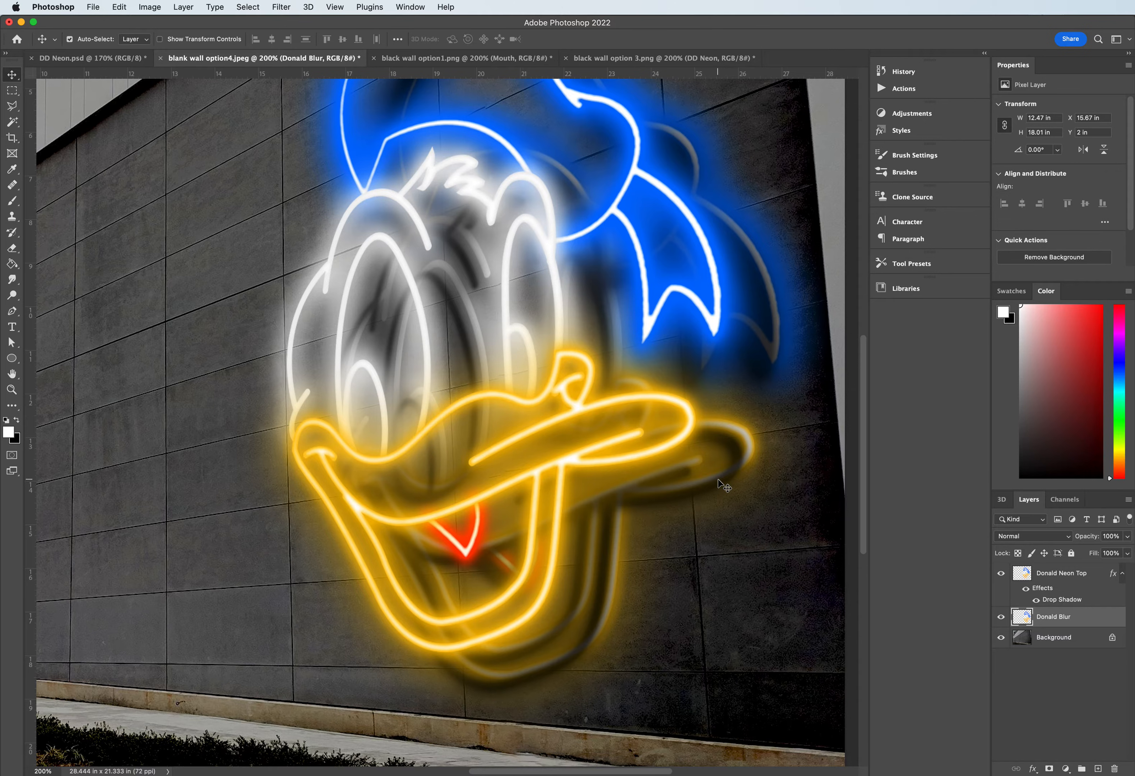
left_click(1054, 575)
left_click(1053, 619)
left_click_drag(748, 433, 771, 461)
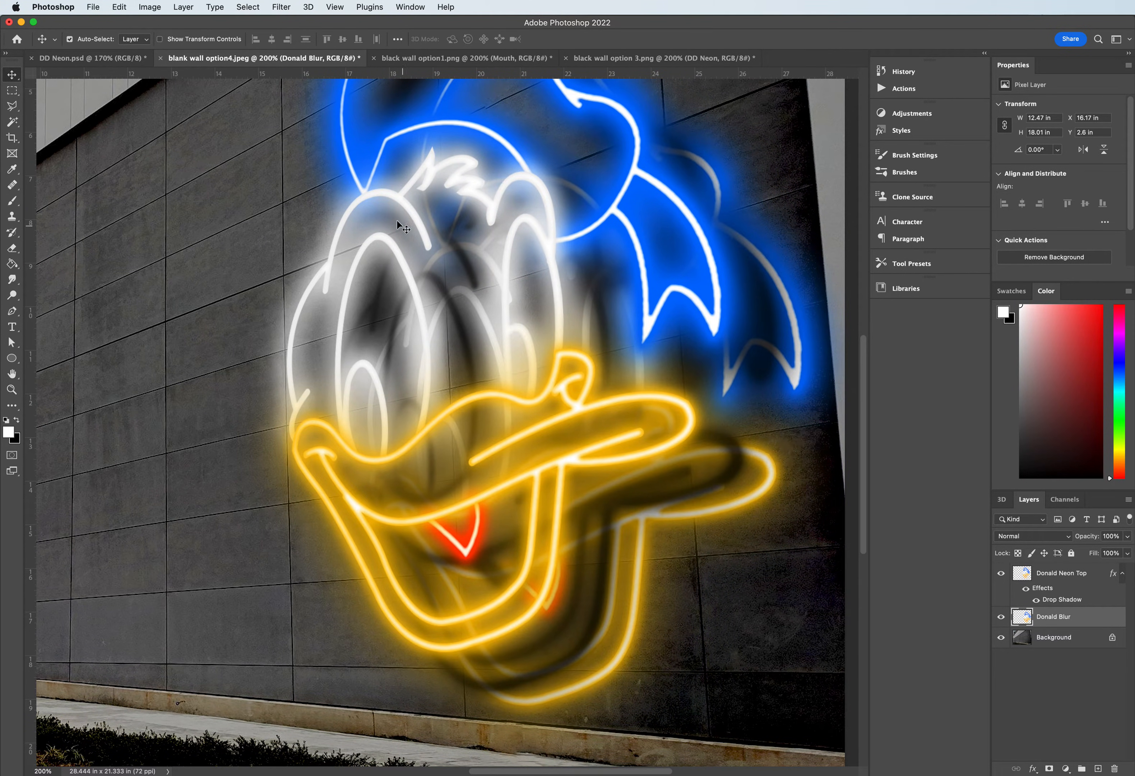
- Apply a Gaussian Blur with a 30-pixel radius to the Donald Blur layer and shift the blurred glow slightly up-left
left_click(271, 7)
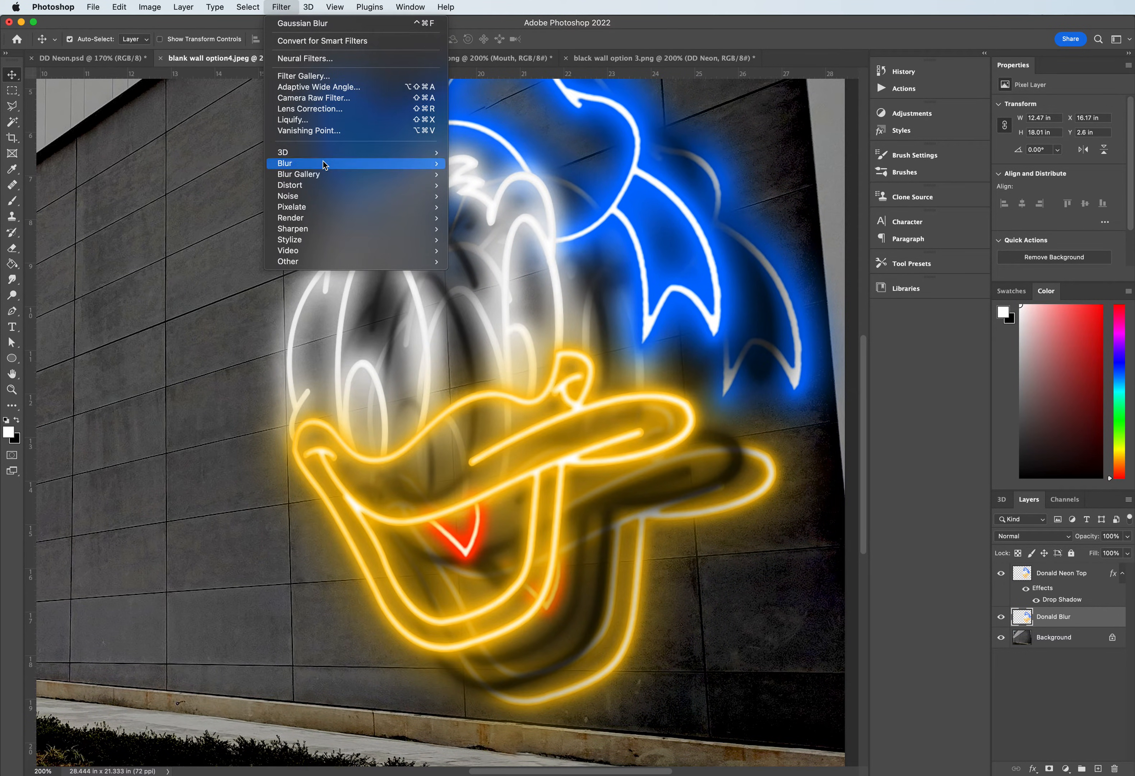
mouse_move(425, 165)
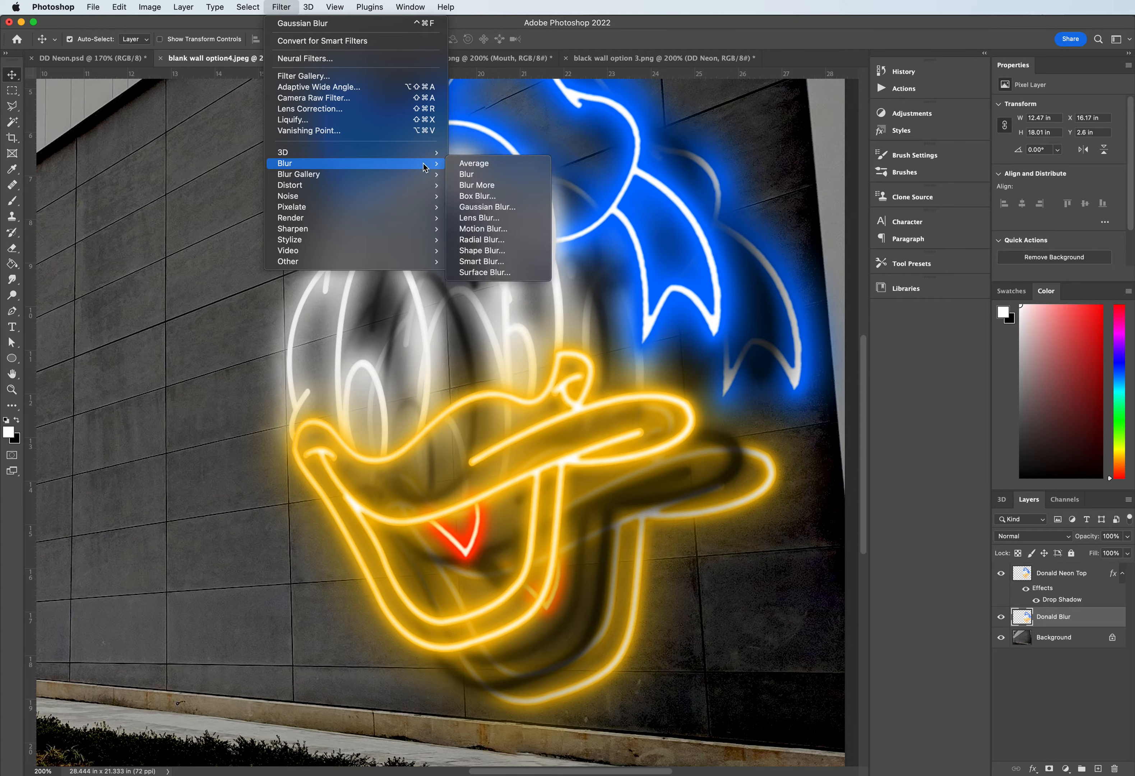
left_click(486, 213)
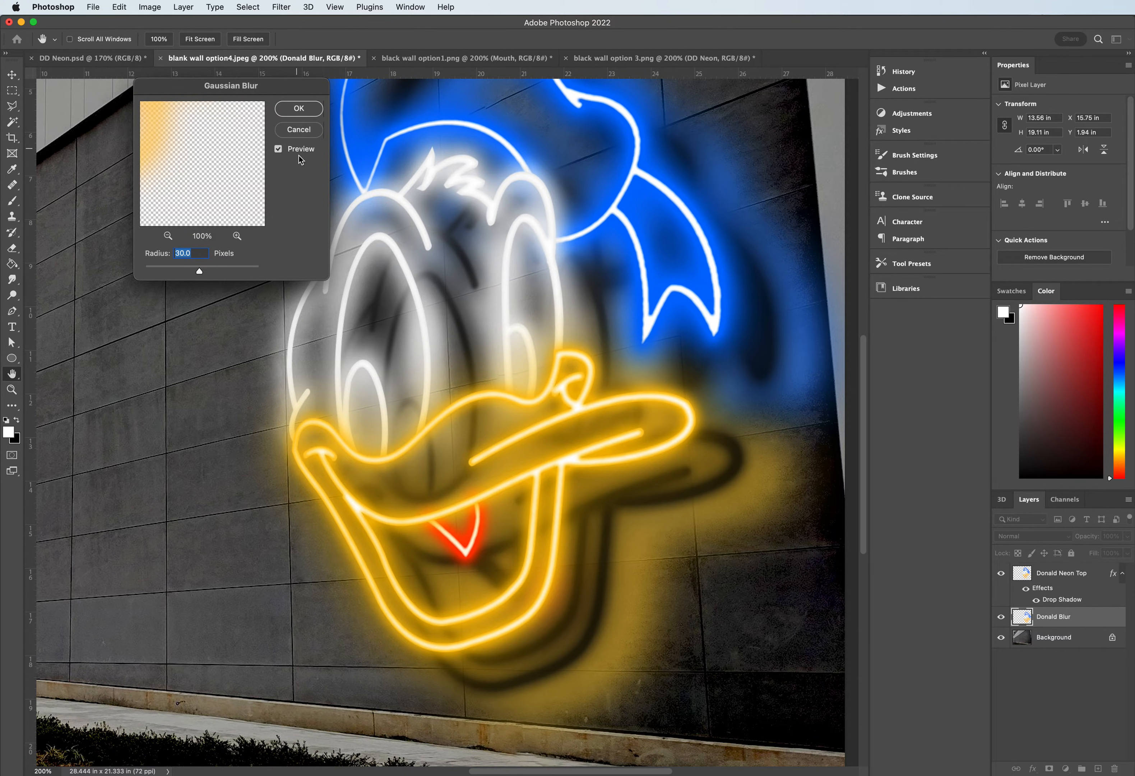
left_click(300, 108)
key("v")
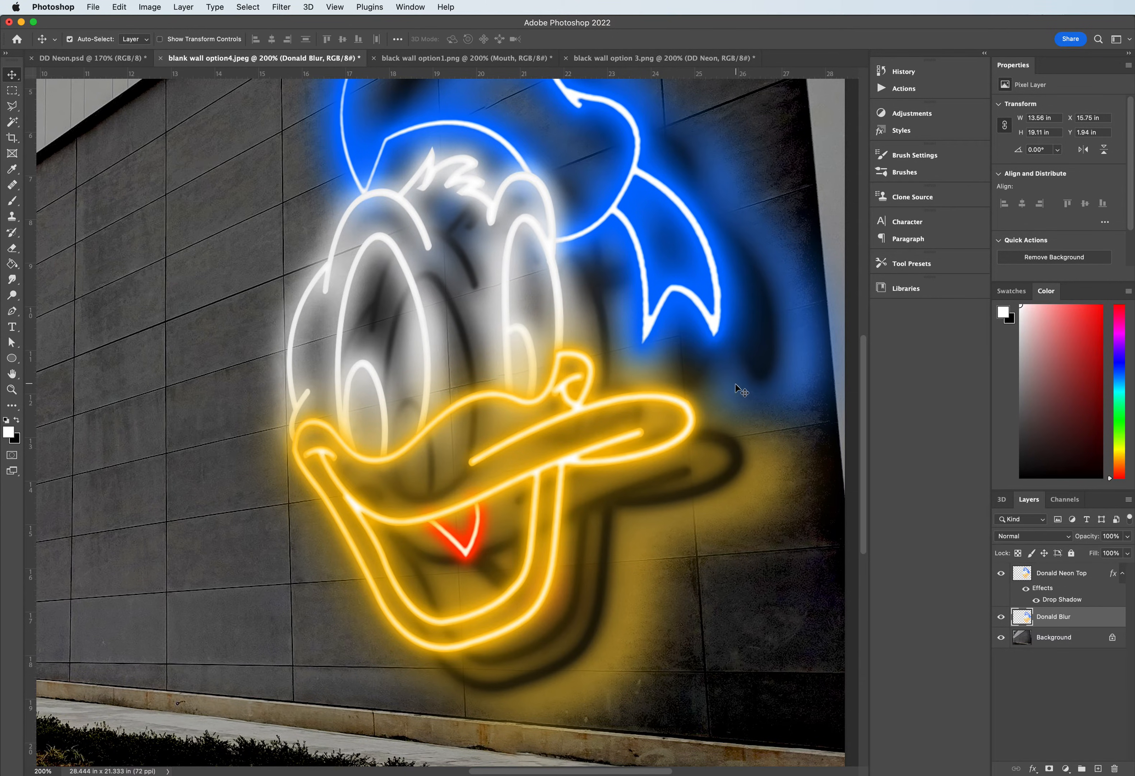
left_click_drag(763, 489, 736, 478)
key("super+minus")
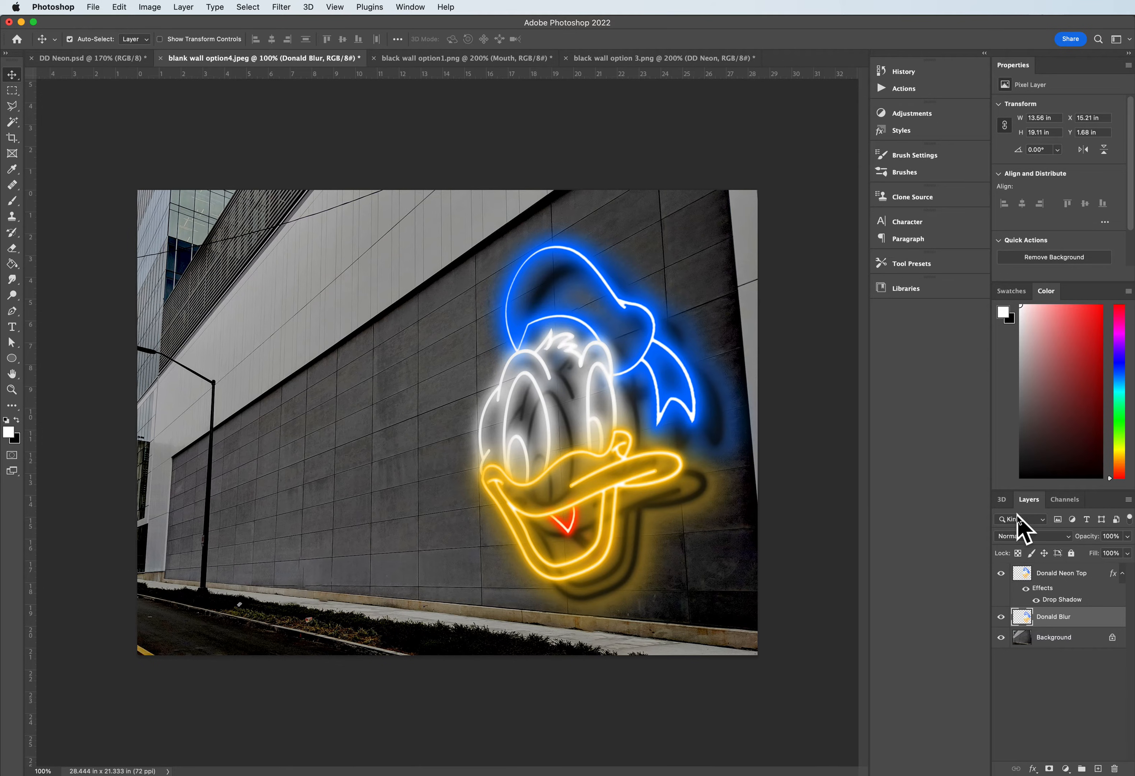
- Set the Donald Blur layer's blend mode to Linear Light and its opacity to 48%
left_click(1032, 537)
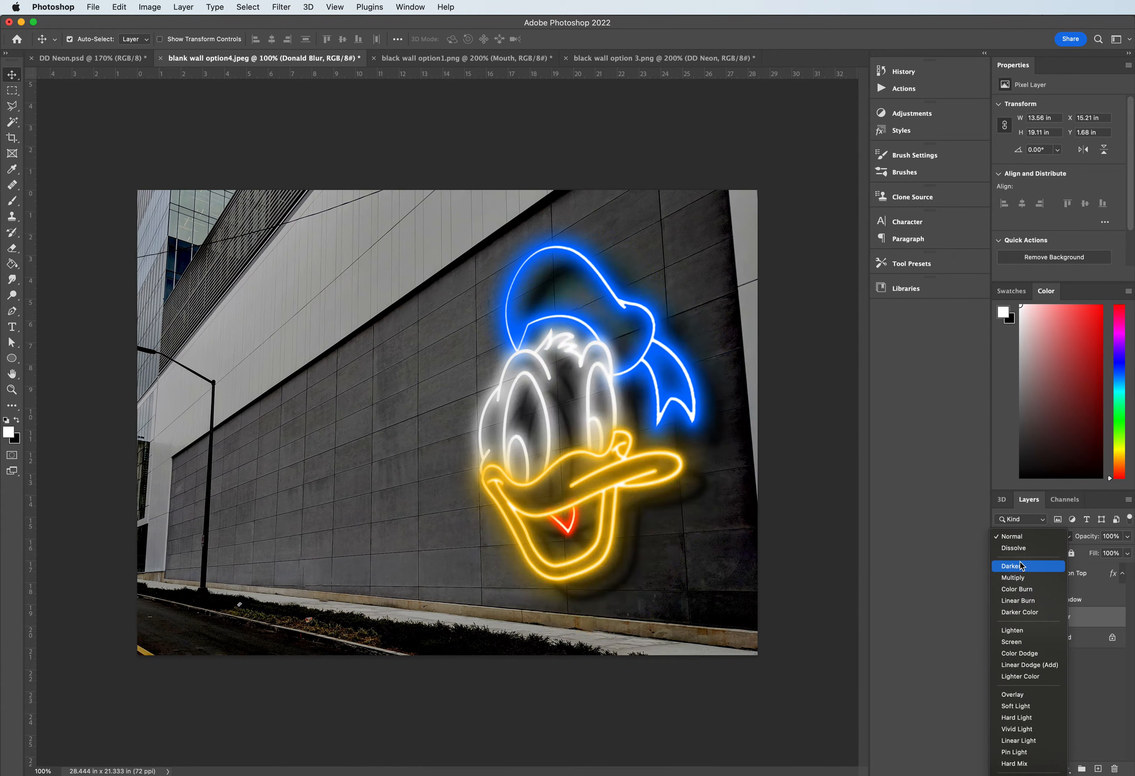
left_click(1040, 538)
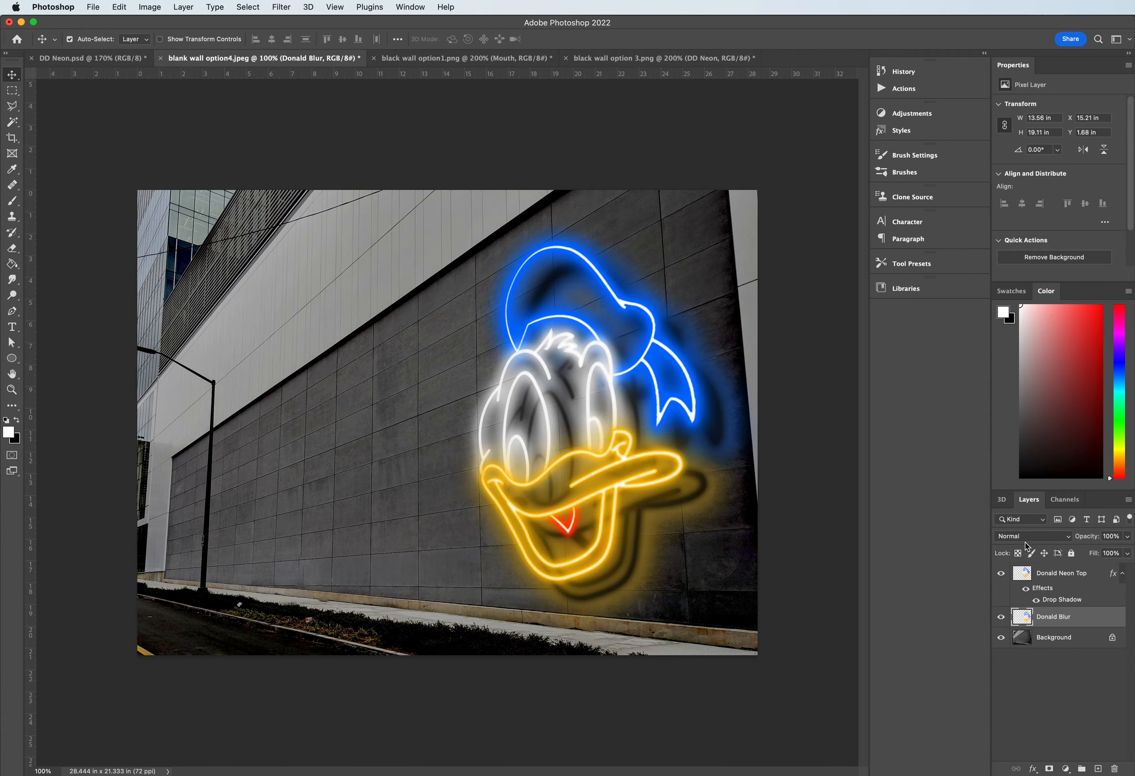
left_click(1033, 538)
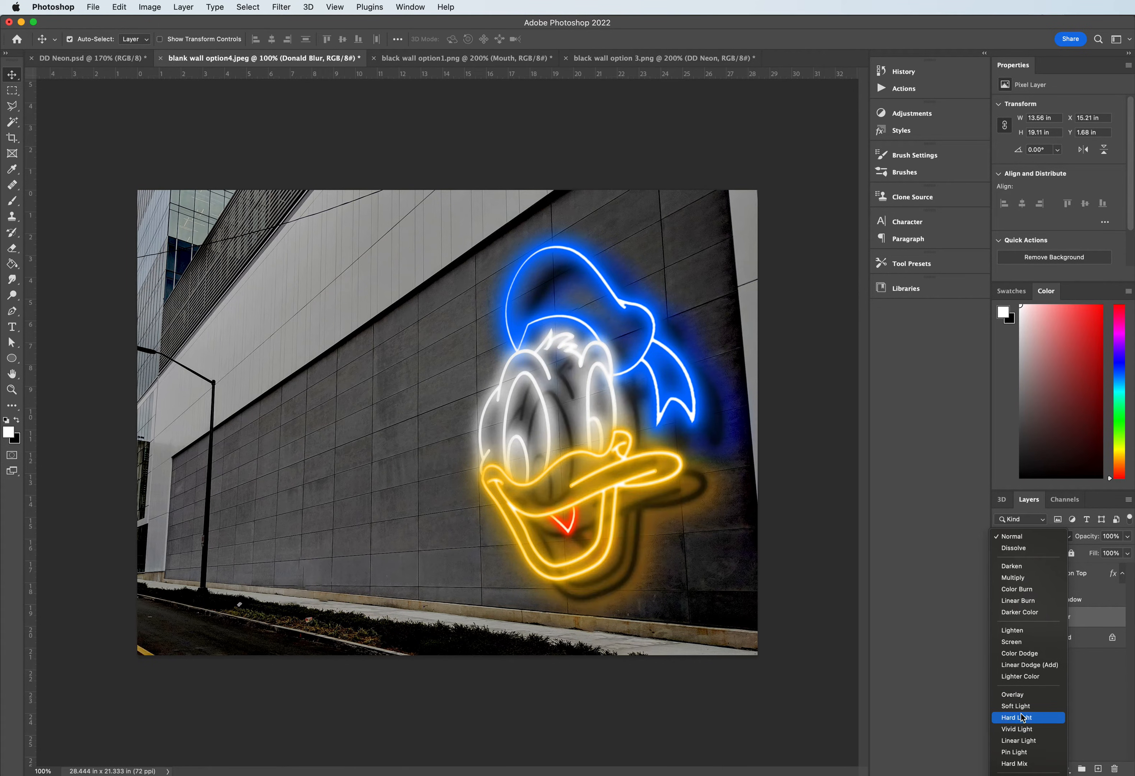
left_click(1020, 741)
left_click(1127, 536)
left_click_drag(1112, 555, 1098, 548)
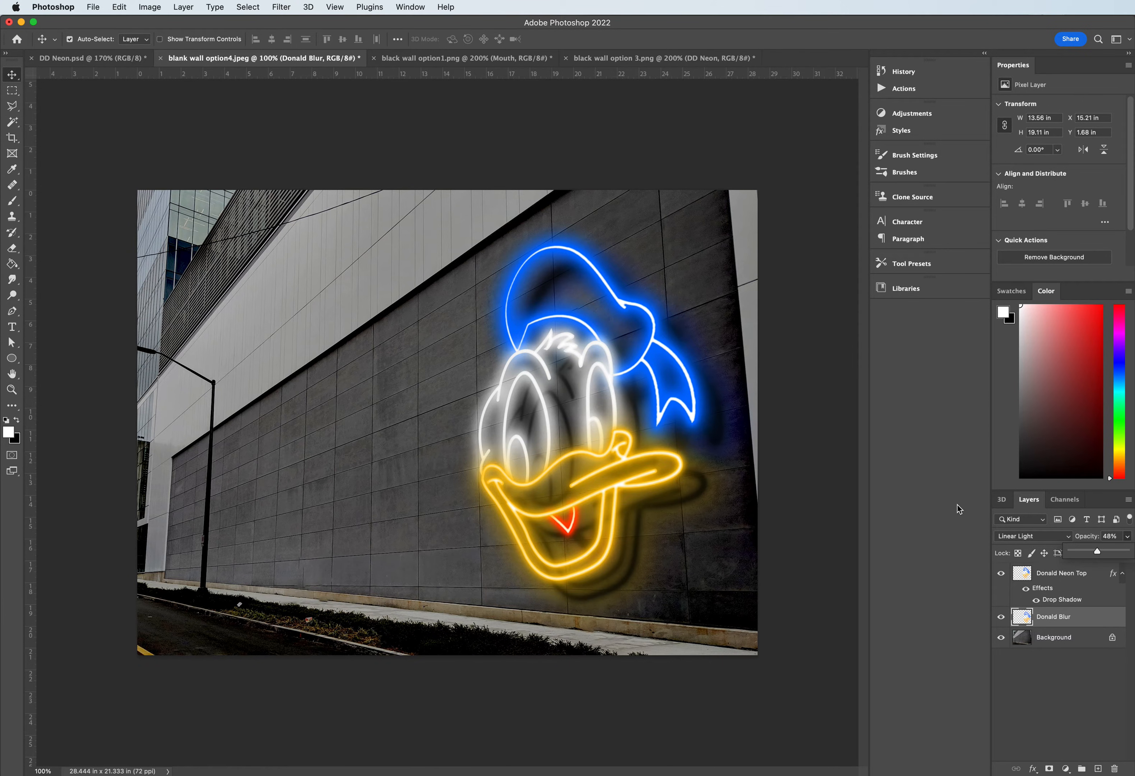
- Set the Donald Neon Top Drop Shadow distance to 65 px and shift the Donald Blur layer closer behind the neon
double_click(1058, 600)
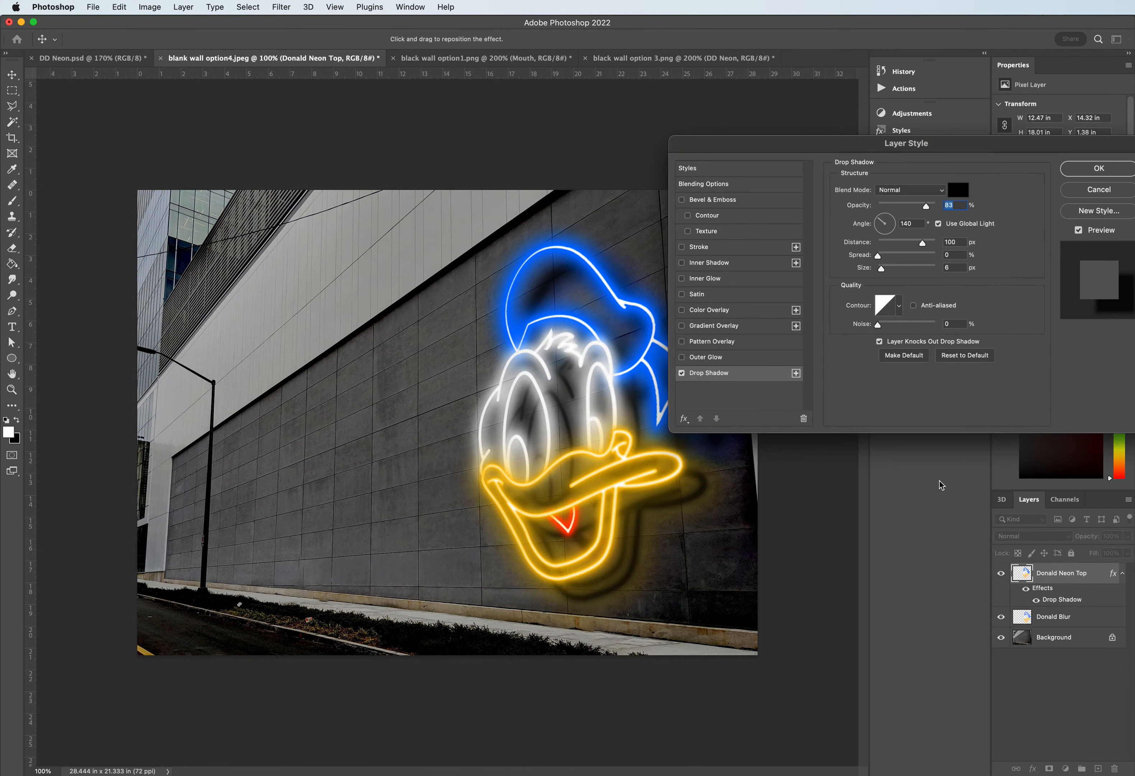
left_click_drag(923, 243, 913, 244)
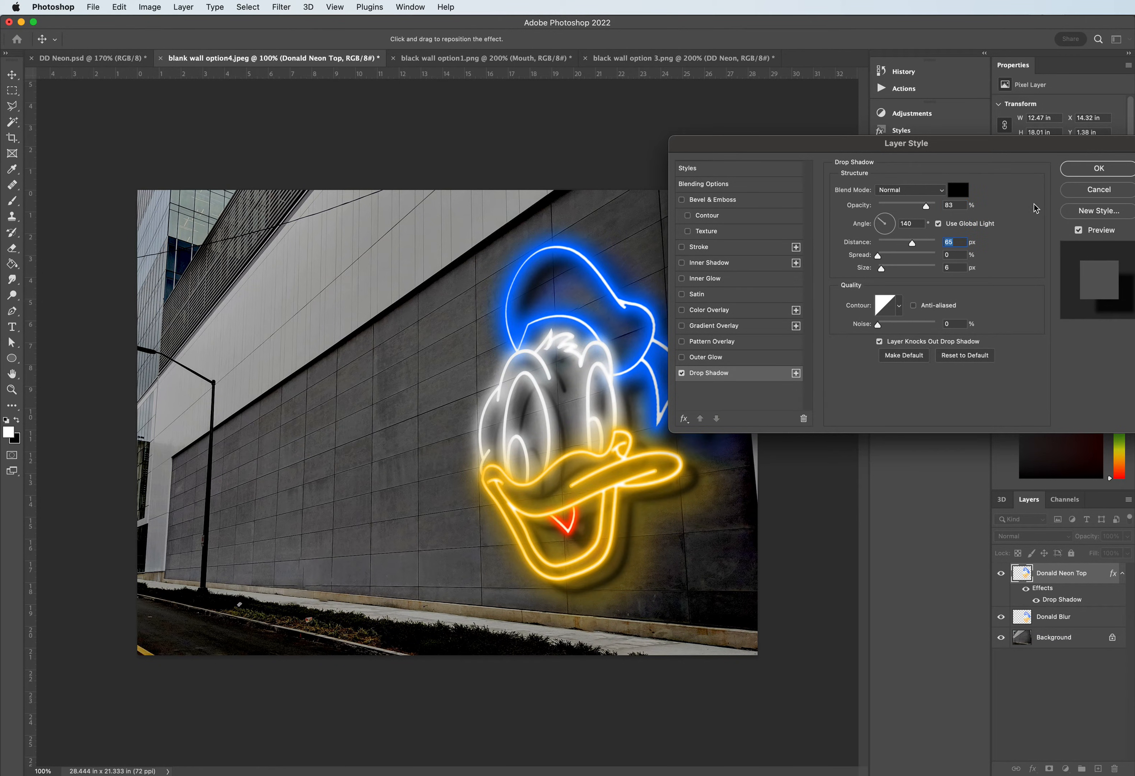
left_click(1093, 169)
left_click(708, 516)
left_click_drag(704, 510, 690, 500)
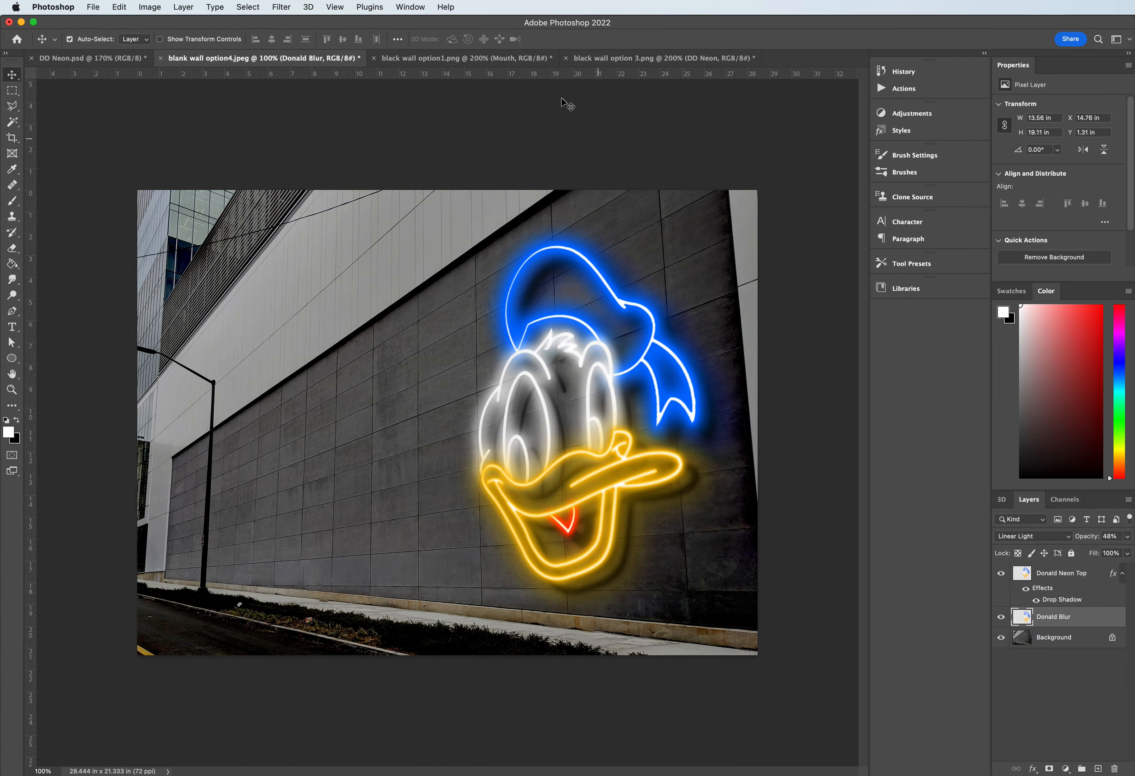
- Copy the DUCK and Donald Text layers from DD Neon.psd into blank wall option4.jpeg and place them on the wall beside the duck's head
left_click(99, 58)
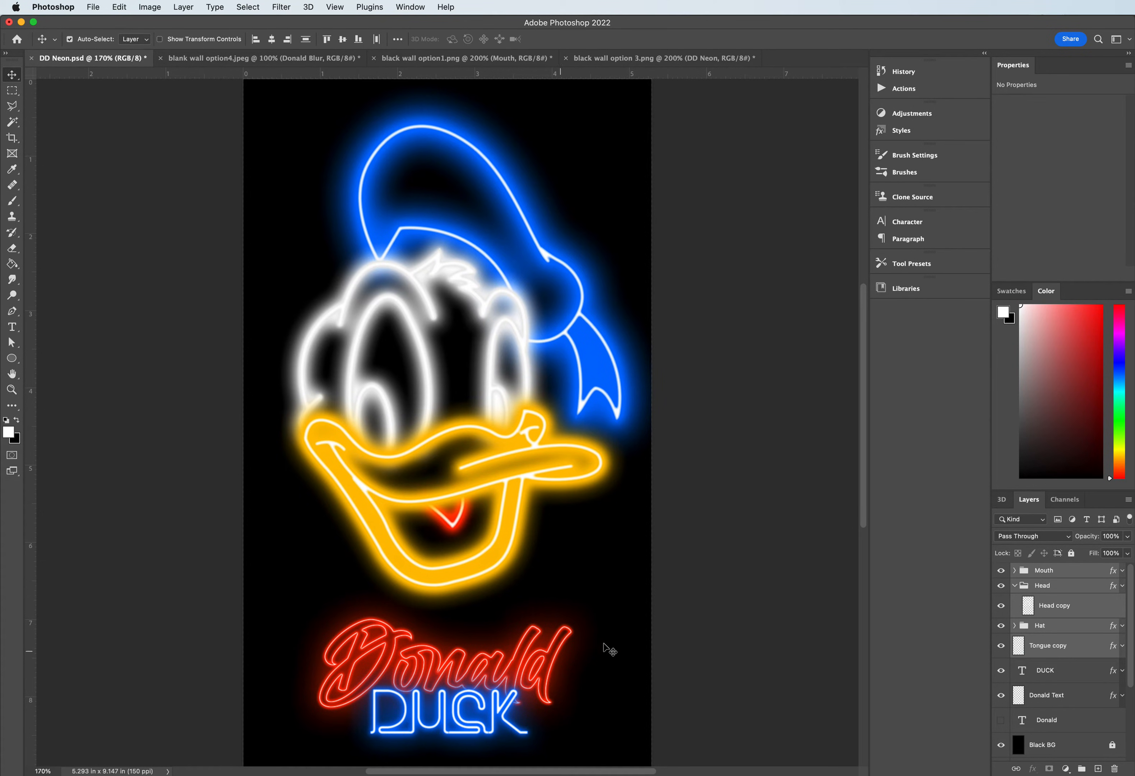
left_click(1043, 671)
left_click(1046, 694, "shift")
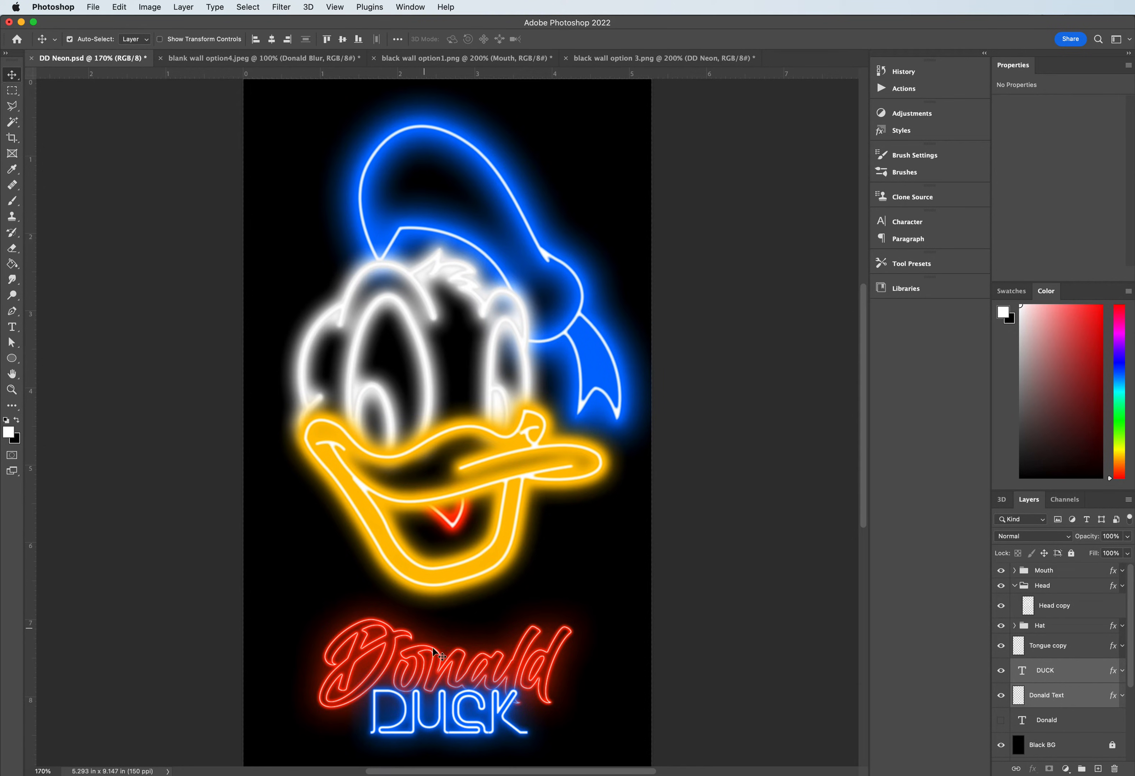
left_click_drag(396, 659, 328, 84)
left_click_drag(280, 28, 348, 459)
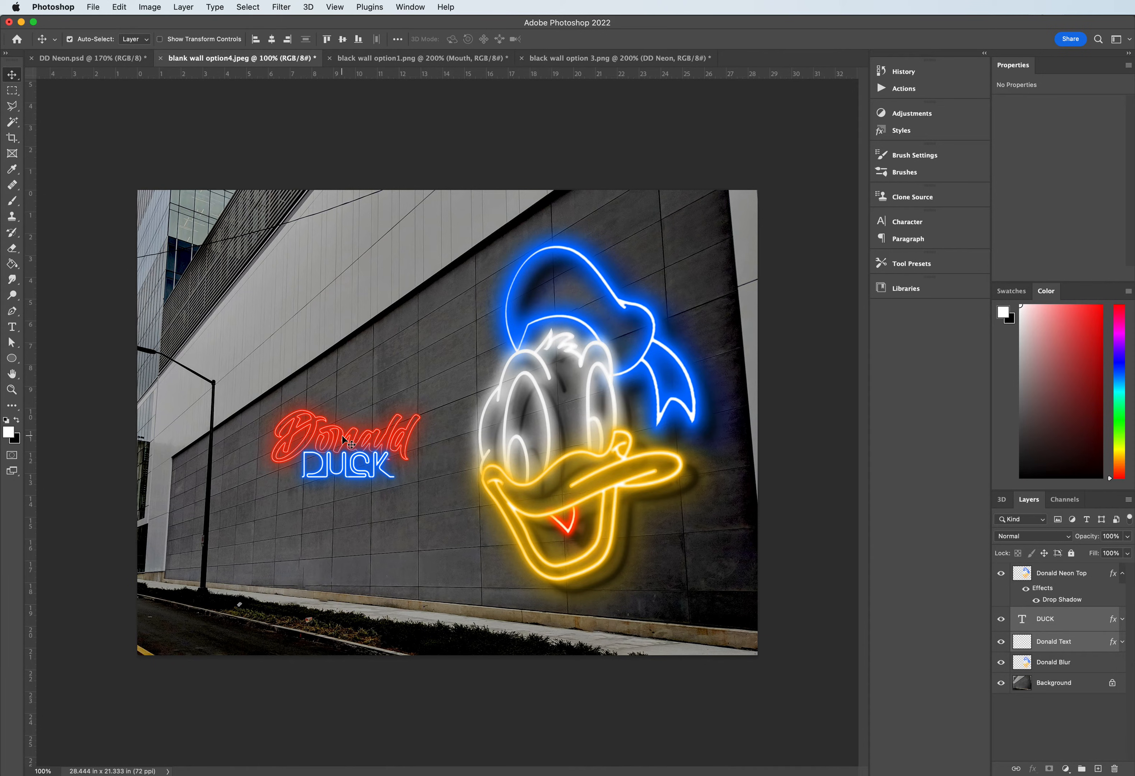
left_click_drag(342, 435, 372, 472)
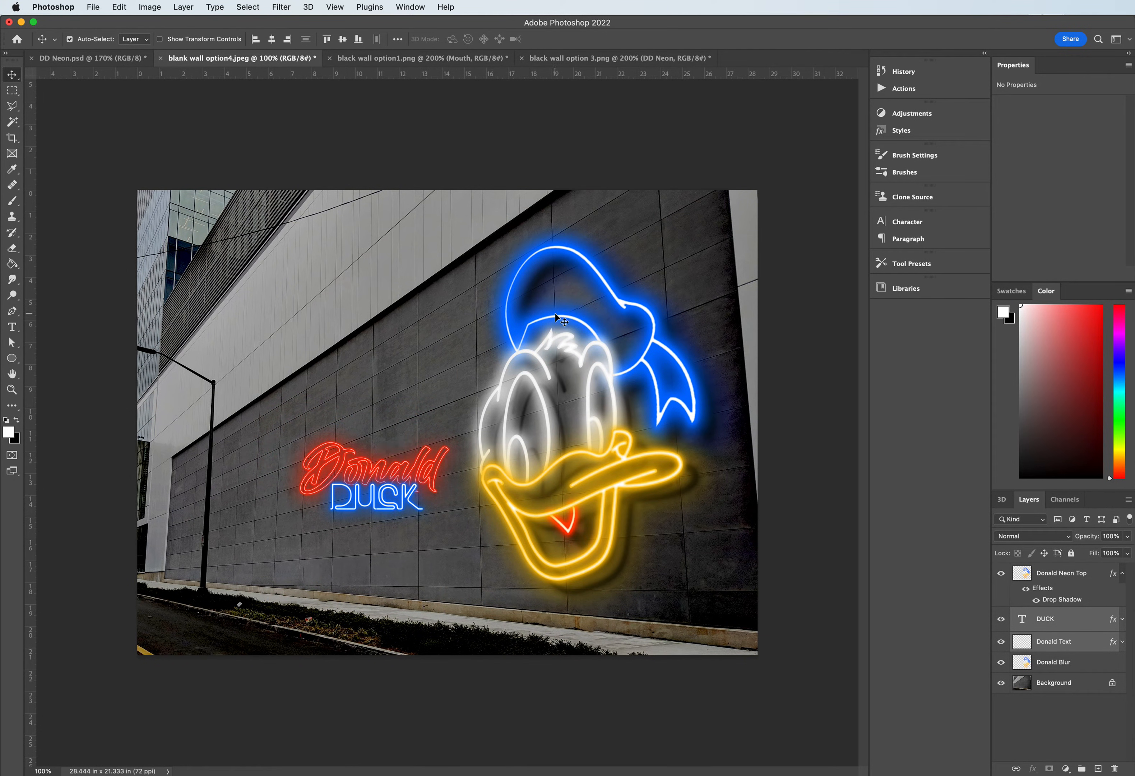
- Rasterize the DUCK type layer and merge it with the Donald Text layer
right_click(1063, 626)
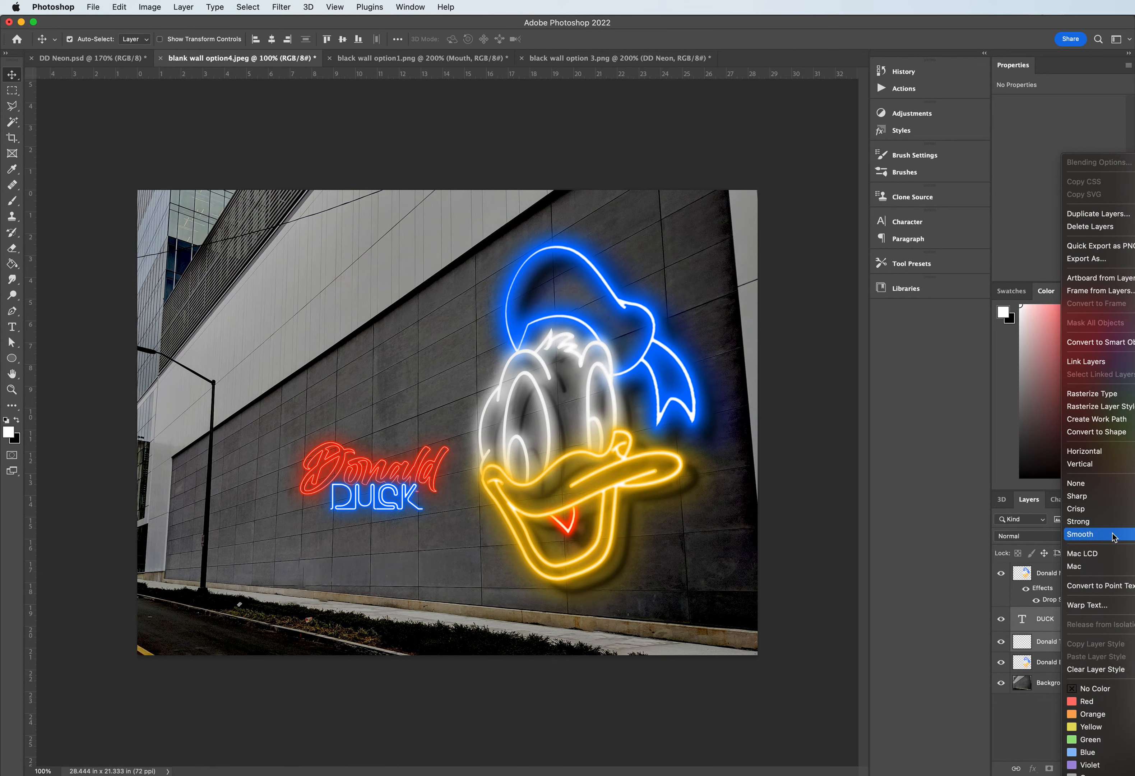
left_click(1090, 394)
right_click(1045, 619)
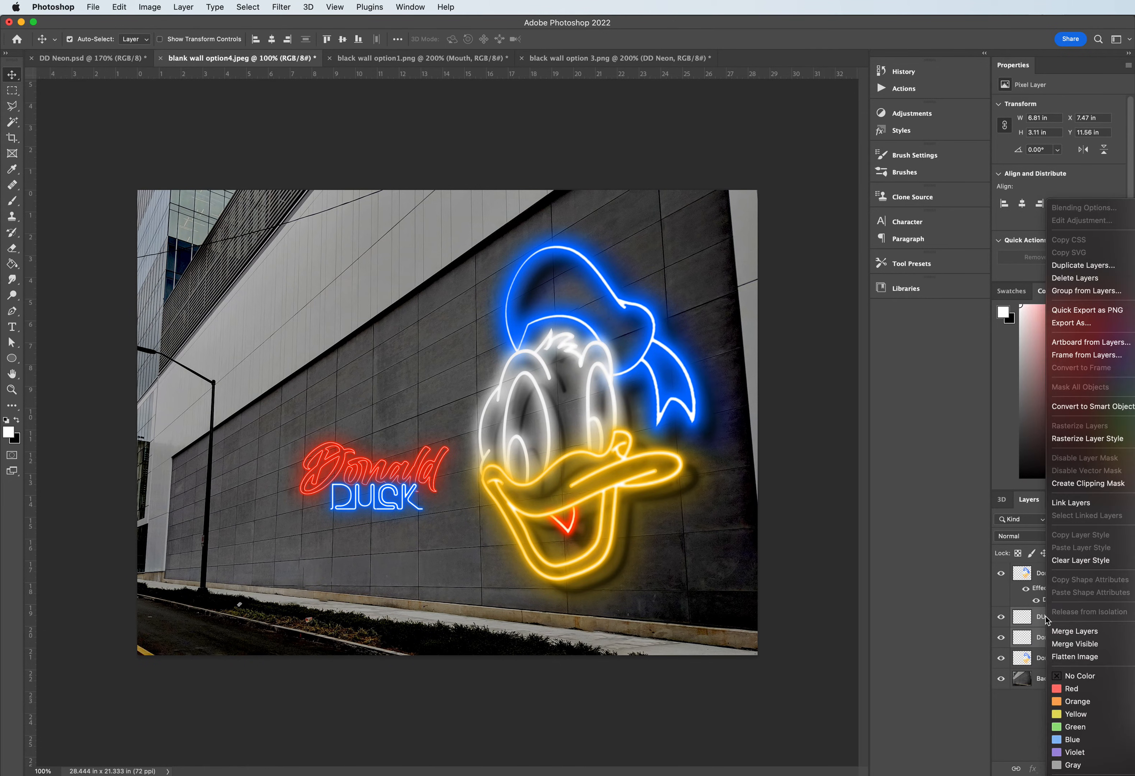
left_click(1073, 632)
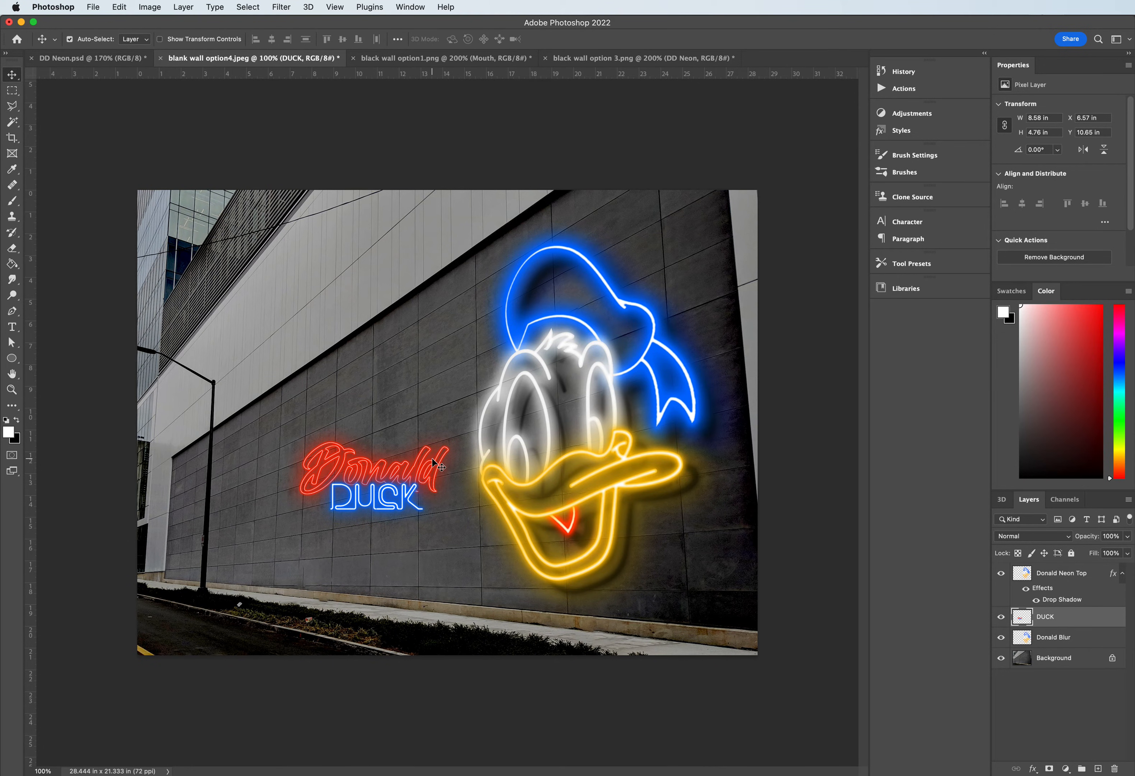
- Distort the merged Donald DUCK lettering, shifting its two upper corners so the upper edge follows the wall's perspective
right_click(371, 486)
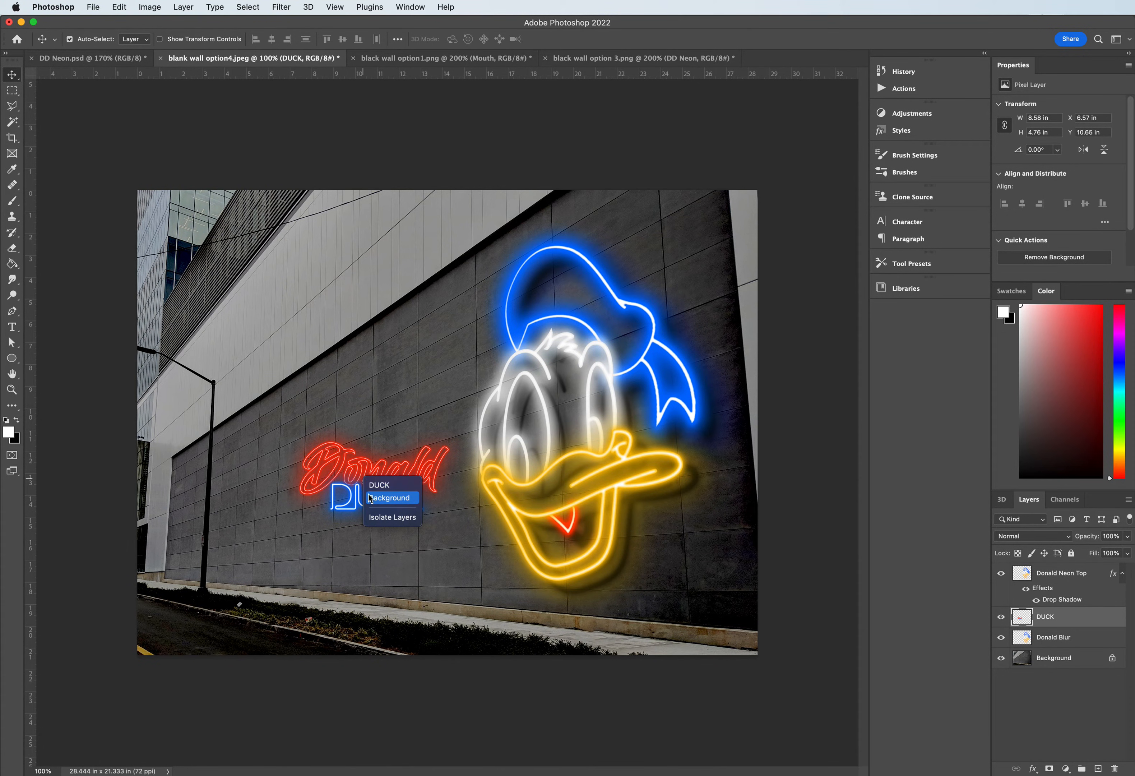
left_click(360, 464)
key("super+t")
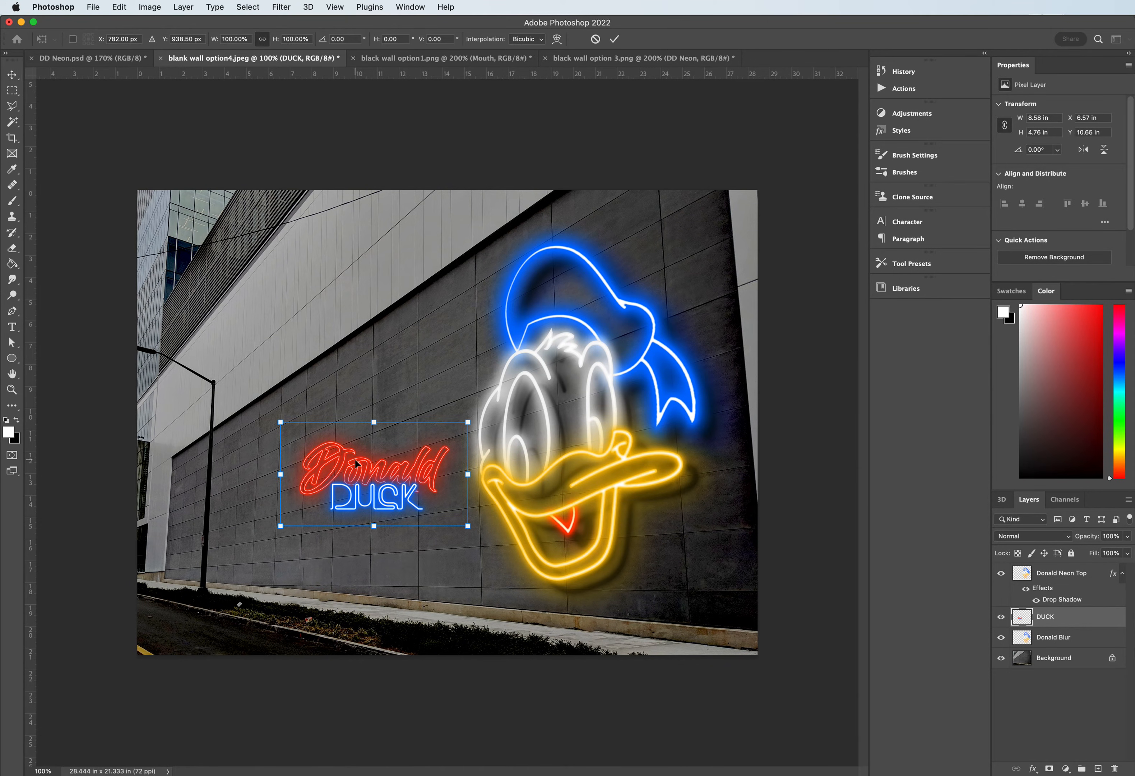
right_click(366, 476)
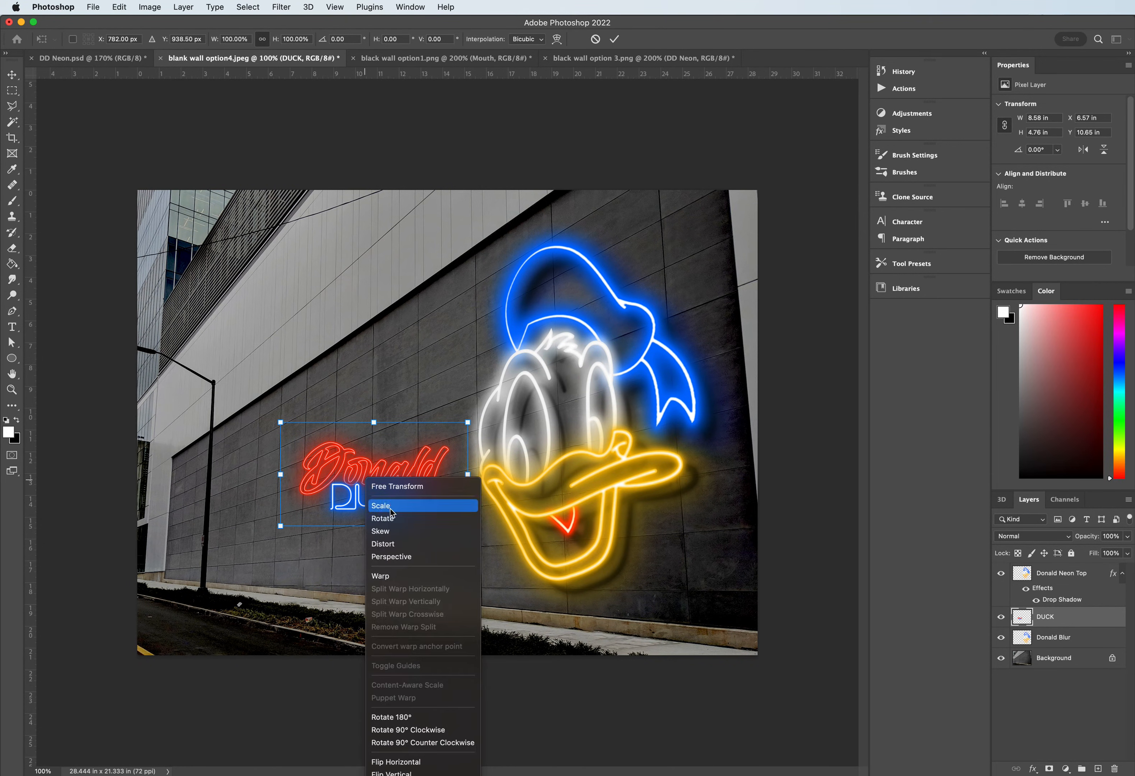
left_click(387, 543)
left_click_drag(280, 425, 291, 440)
left_click_drag(468, 422, 459, 369)
- Align the lettering's two lower corners with the wall's panel lines and apply the distortion
key("super+equal")
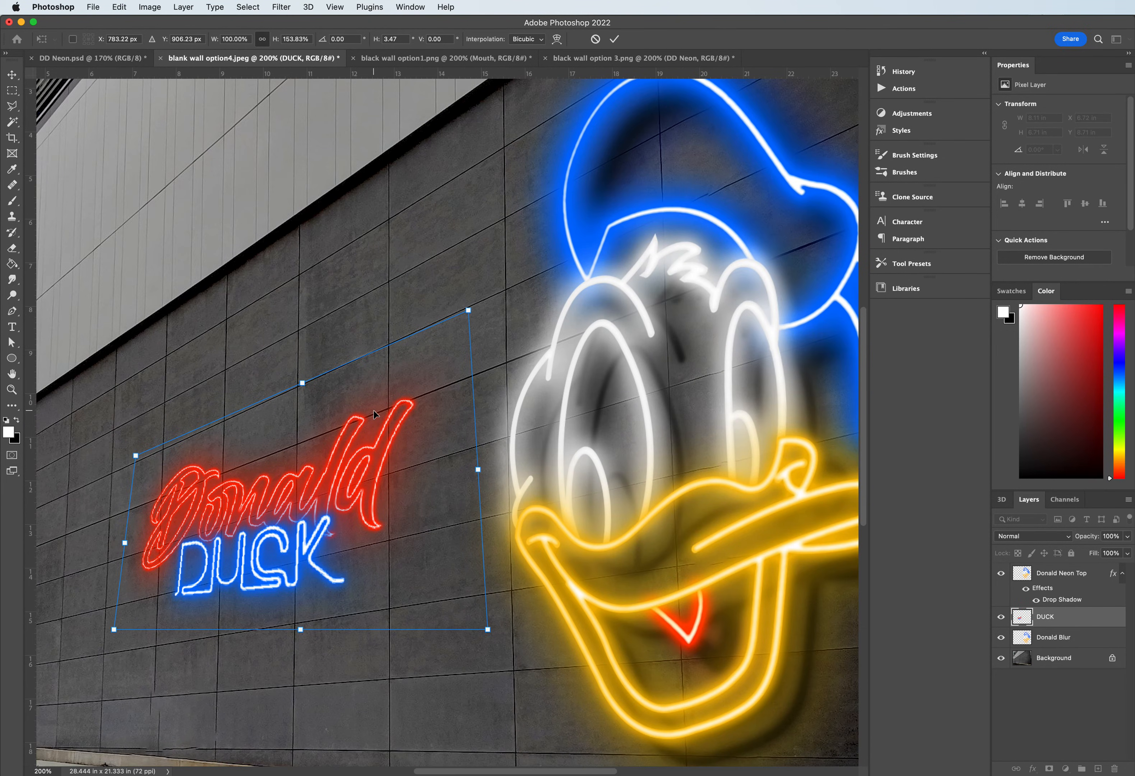
left_click_drag(114, 634, 123, 655)
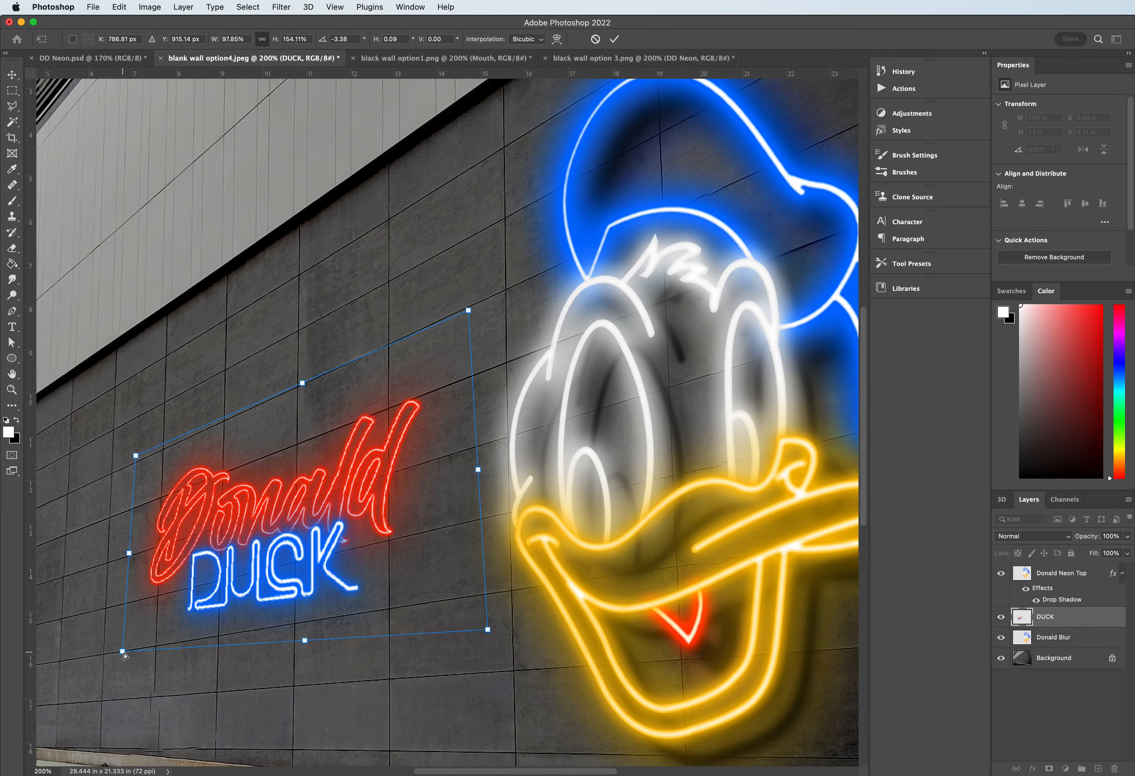
left_click_drag(487, 629, 476, 598)
left_click_drag(475, 598, 475, 598)
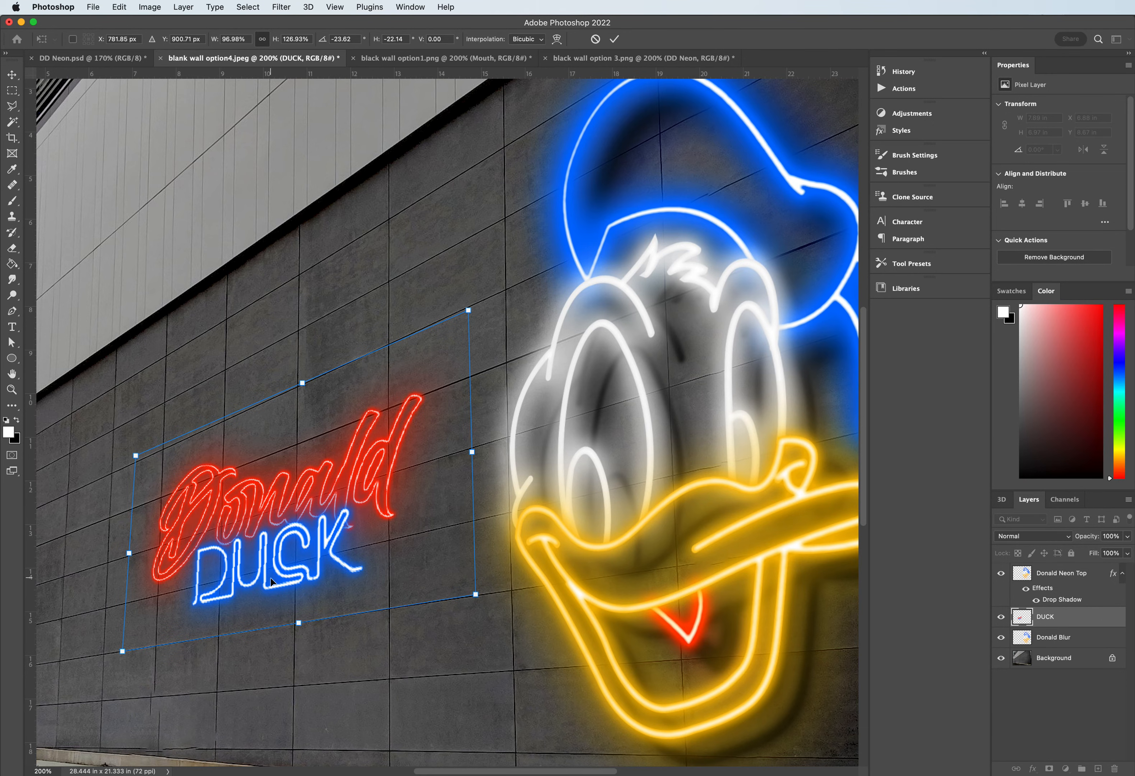
key("Return")
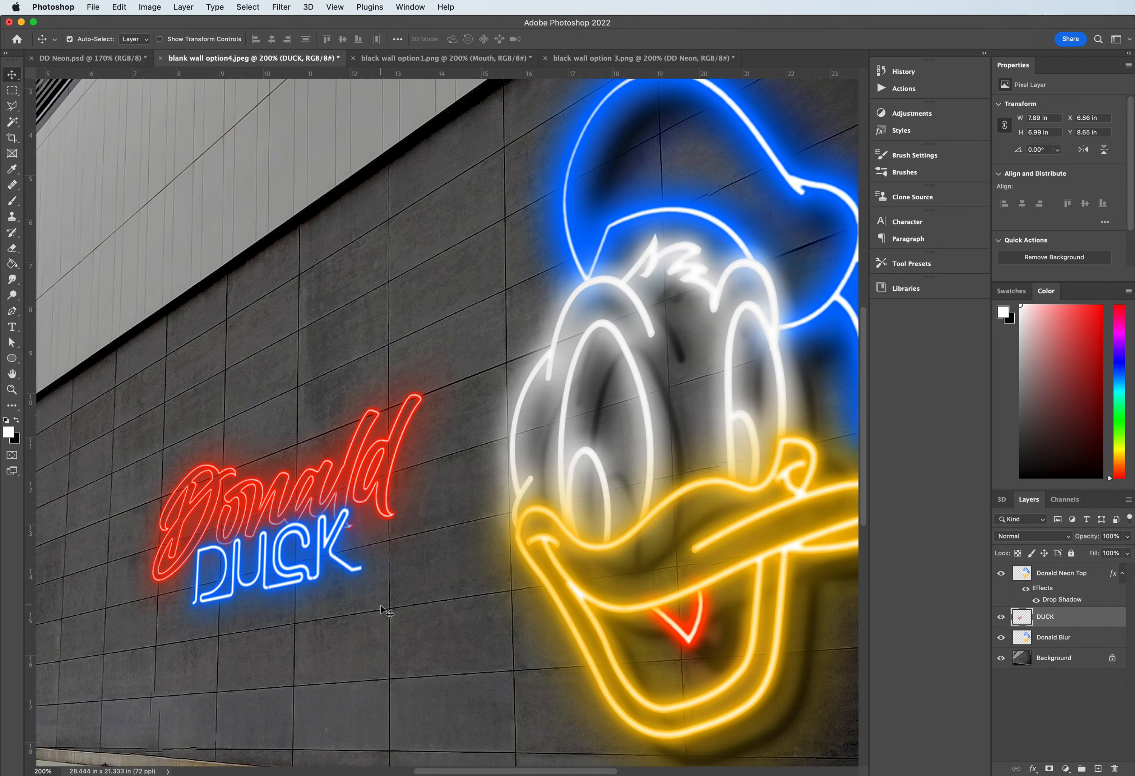
- Duplicate the merged DUCK lettering layer within blank wall option4.jpeg
right_click(1054, 617)
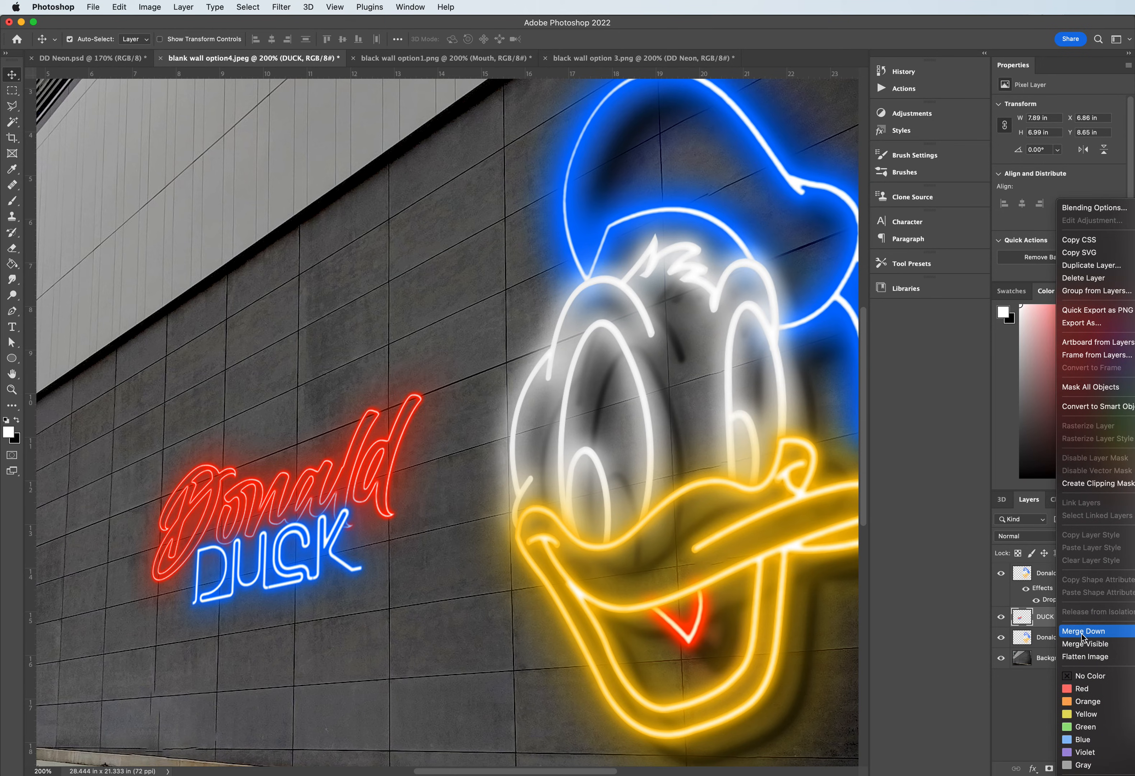
left_click(1035, 619)
right_click(1066, 621)
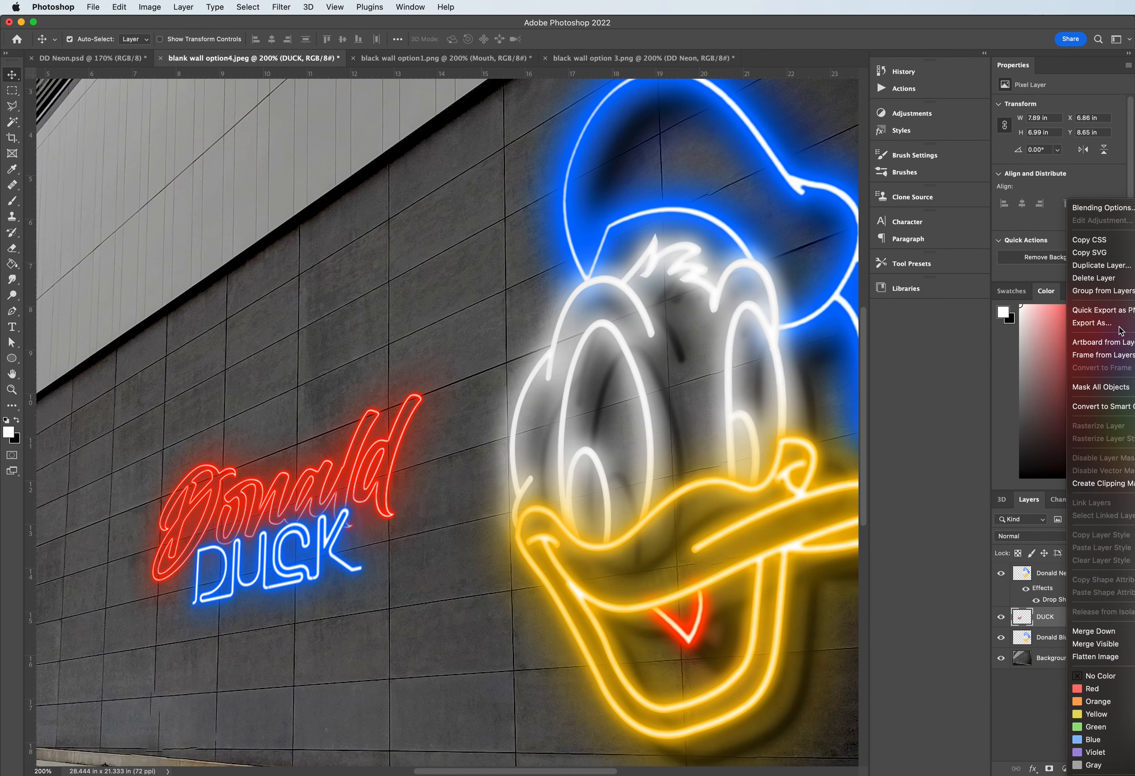
left_click(1101, 265)
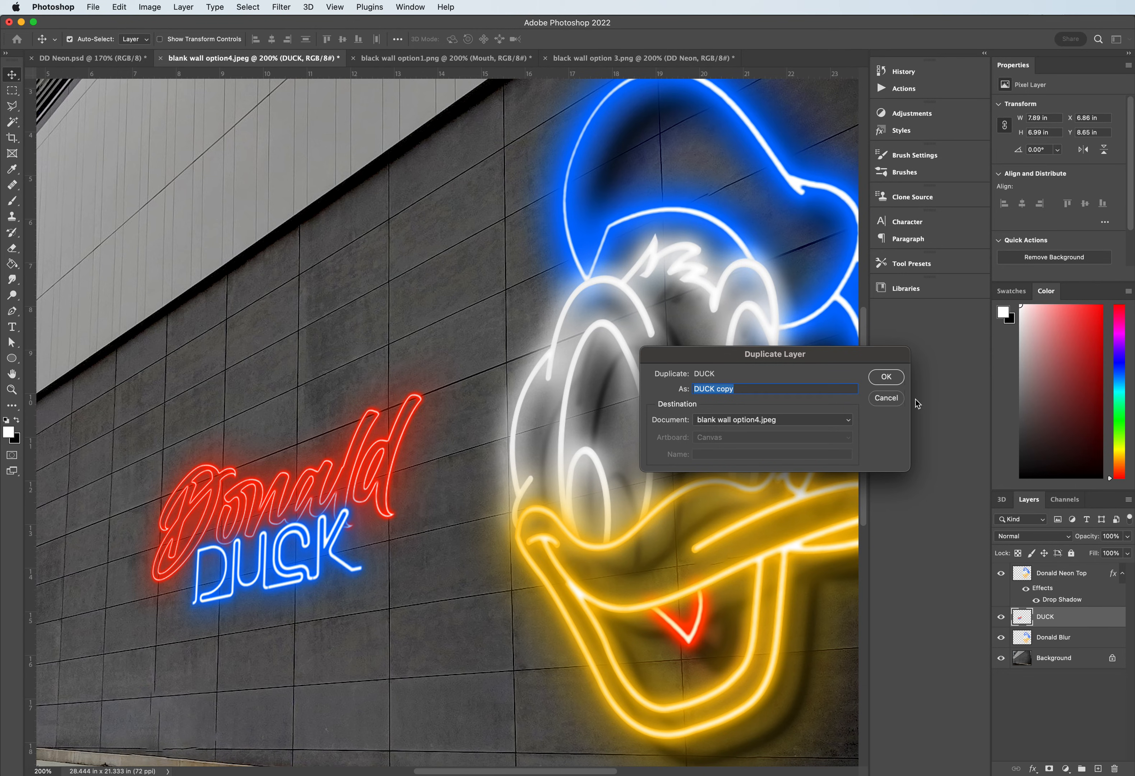
left_click(885, 377)
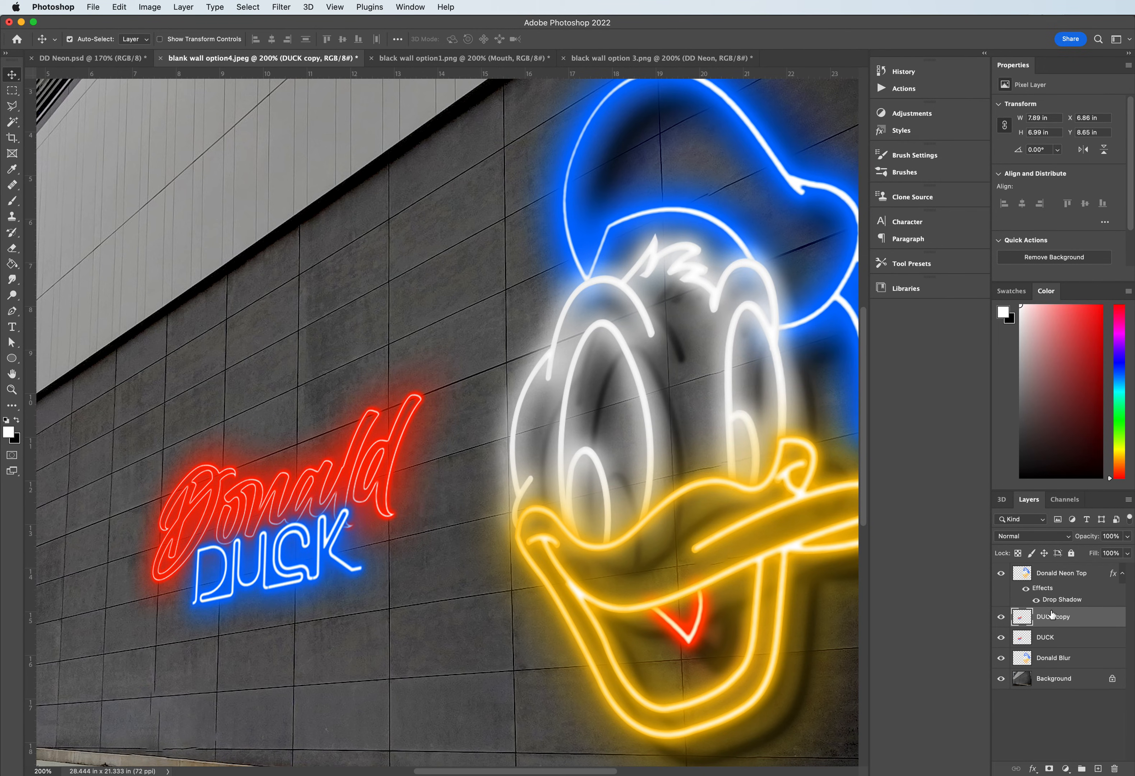
- Copy the drop shadow layer style from Donald Neon Top and paste it onto the upper duplicate of the DUCK lettering
left_click(1046, 592)
right_click(1043, 591)
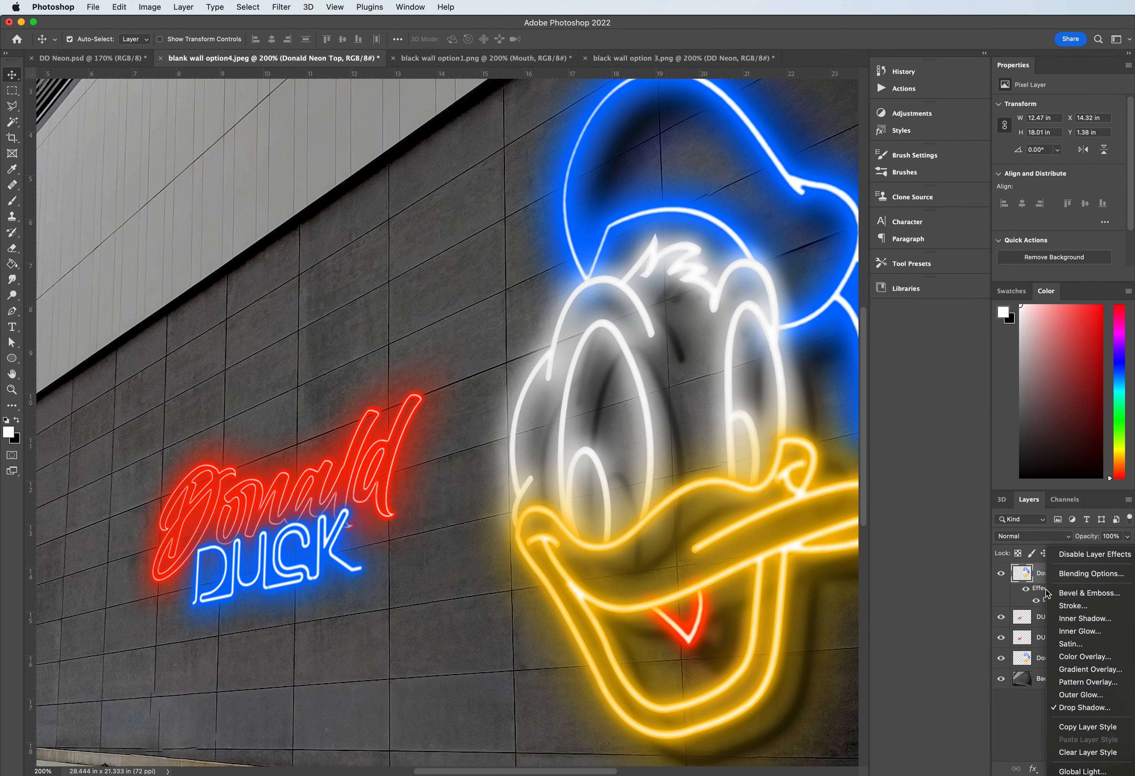
right_click(1038, 587)
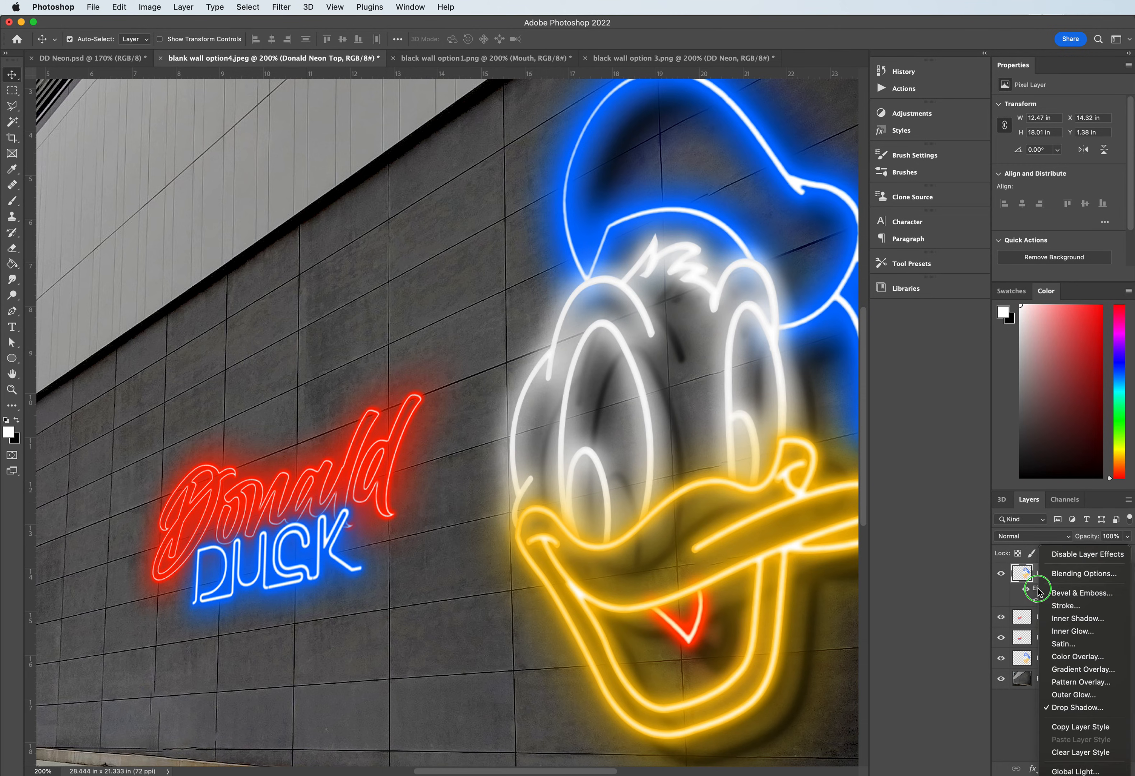
left_click(1069, 726)
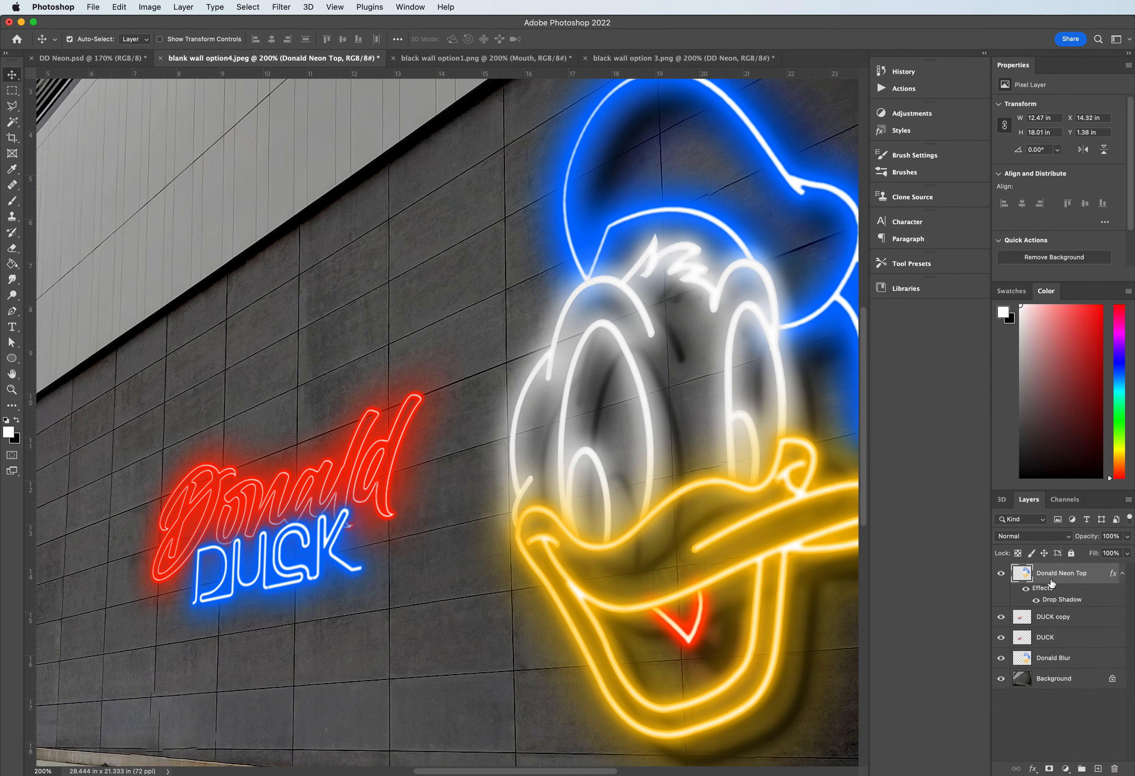
right_click(1051, 619)
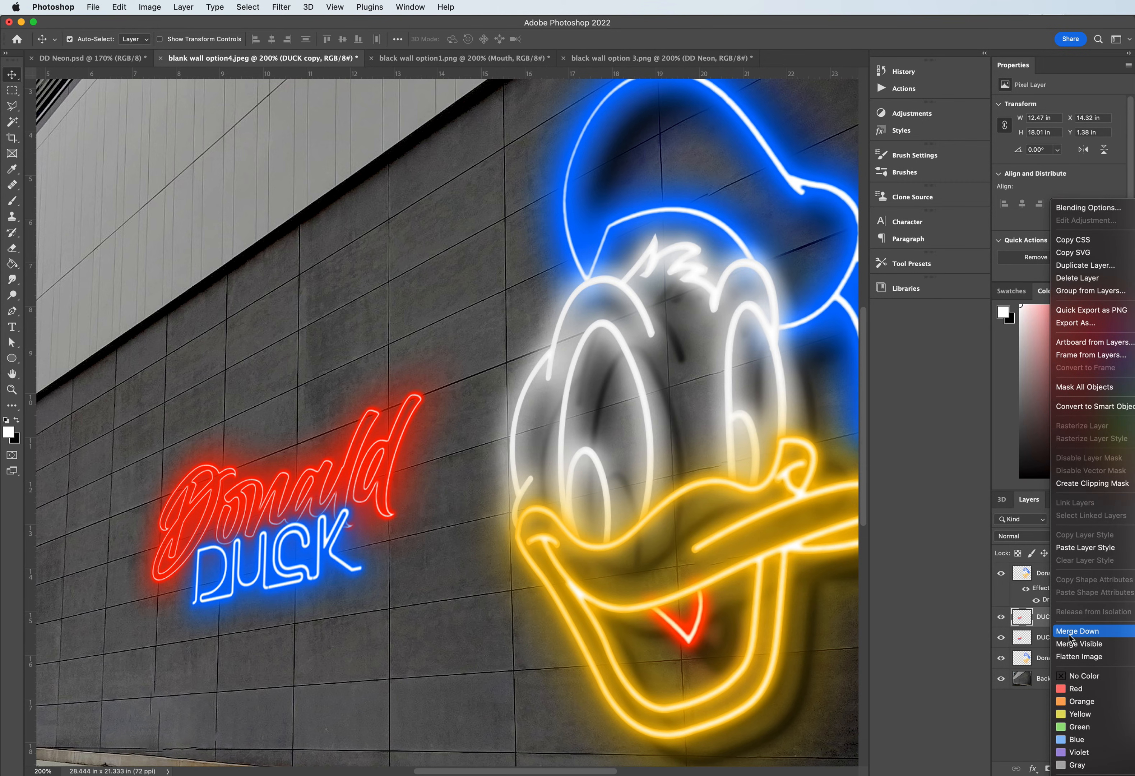
left_click(1078, 548)
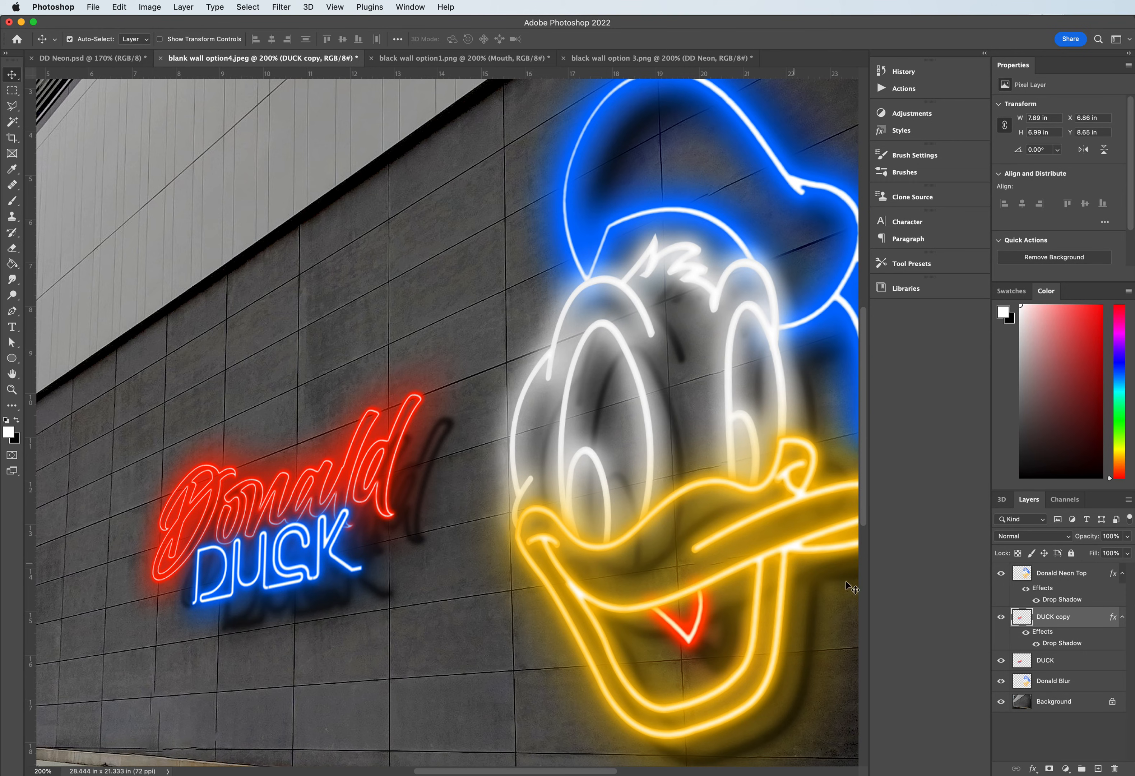
- Reduce the Drop Shadow distance on the DUCK copy layer to 34 px and apply the layer style
double_click(1049, 643)
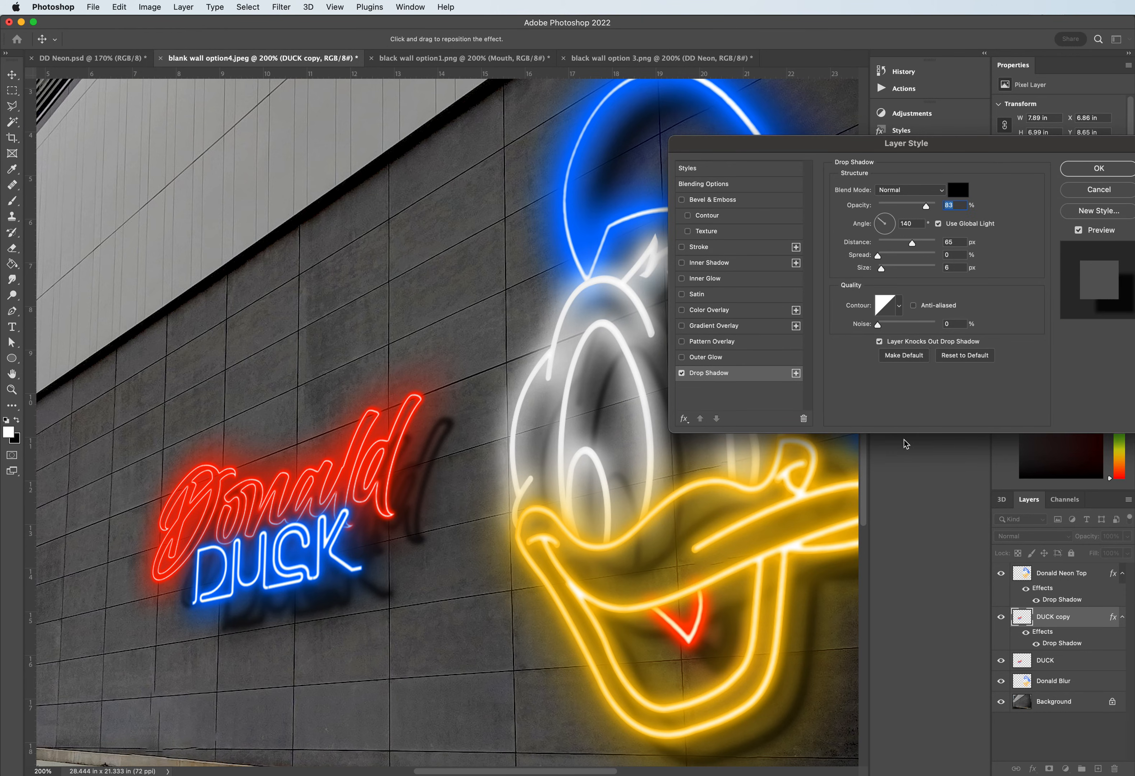
left_click_drag(848, 151, 989, 191)
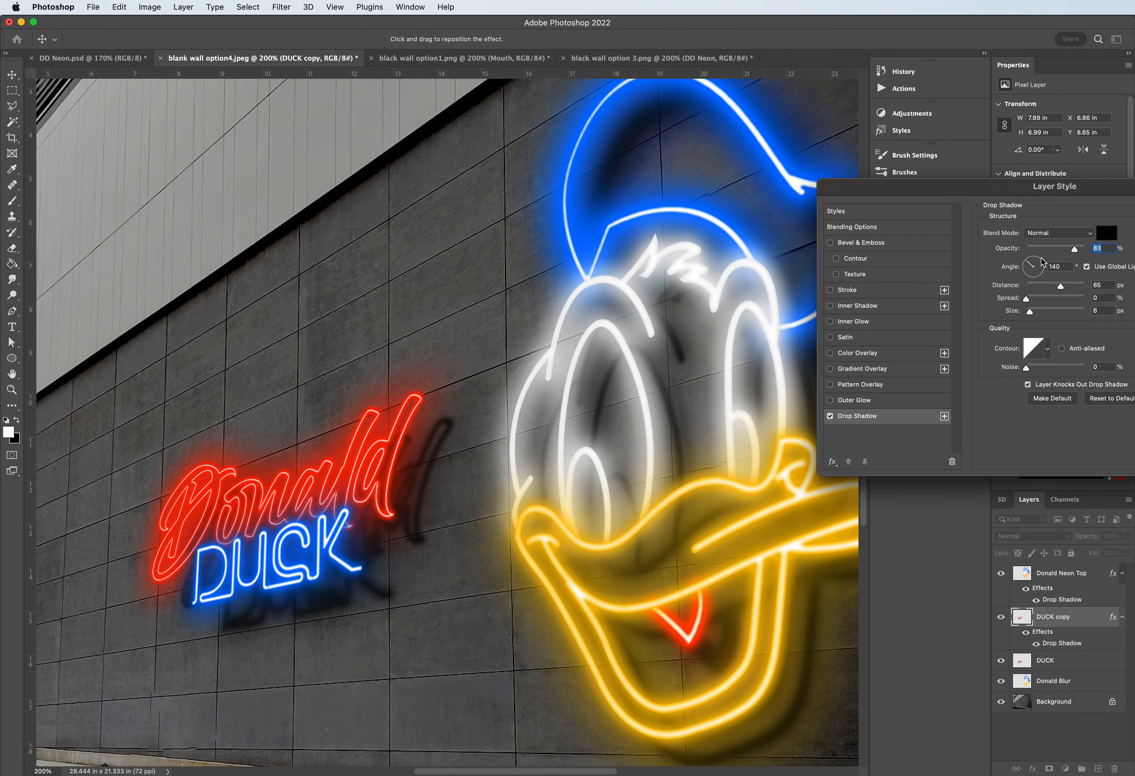
left_click_drag(1062, 289, 1048, 288)
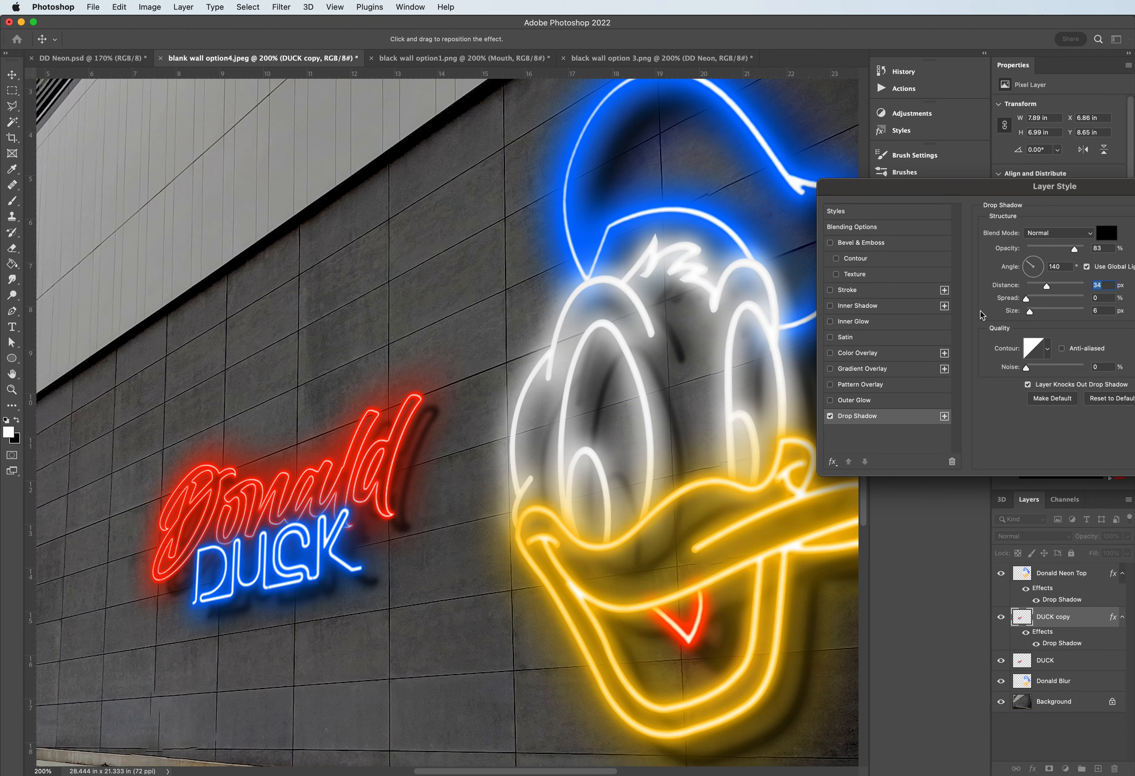
left_click_drag(1027, 193, 944, 206)
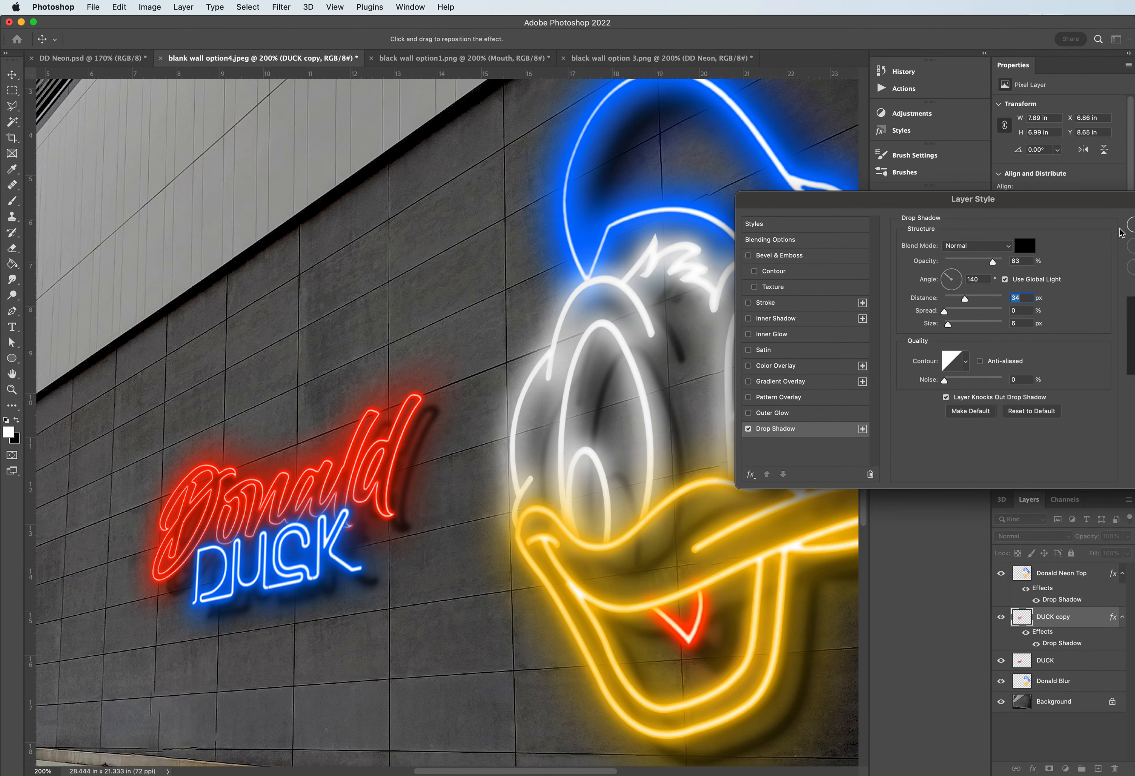
left_click_drag(1054, 206, 965, 207)
left_click(1078, 224)
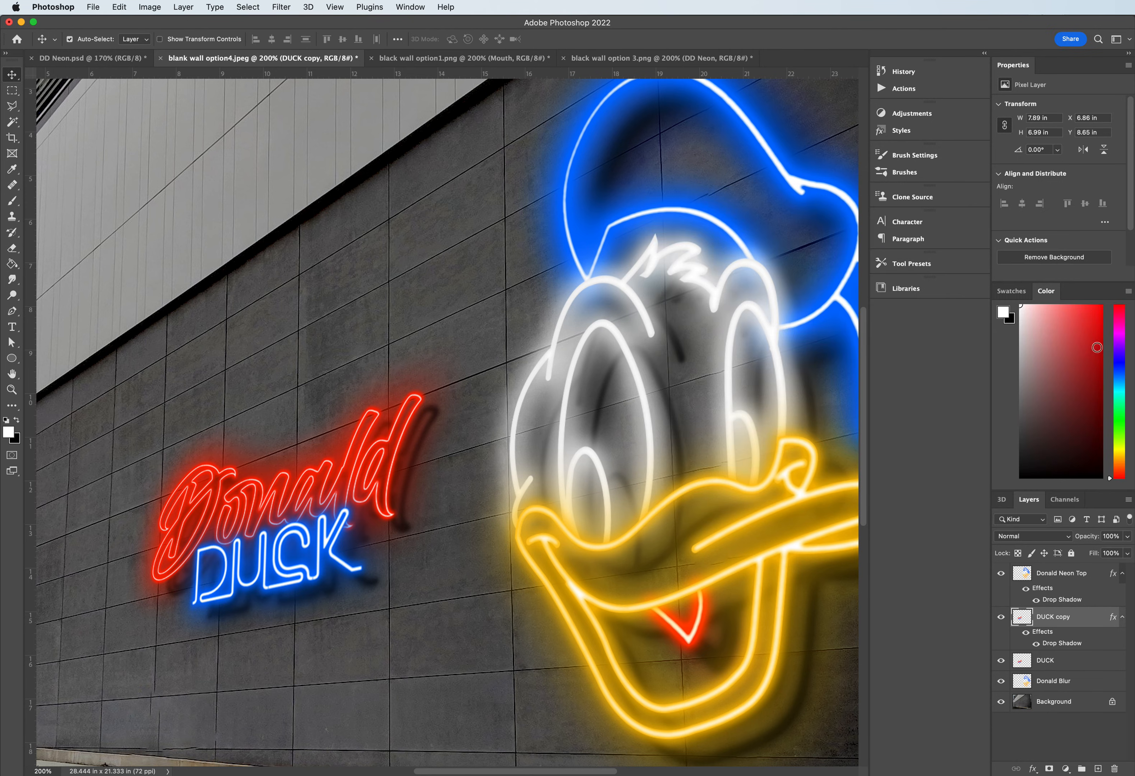
- Apply a Gaussian Blur with a 30-pixel radius to the lower DUCK lettering layer for the wall glow
left_click(1048, 660)
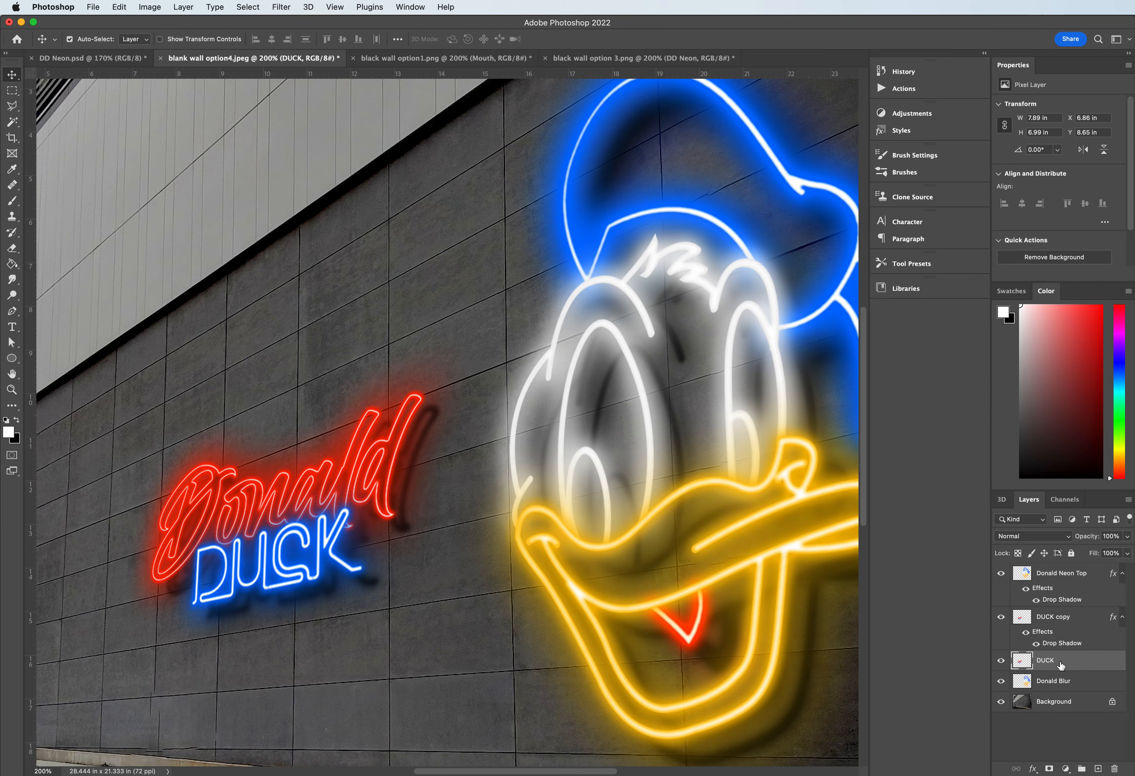
double_click(1062, 663)
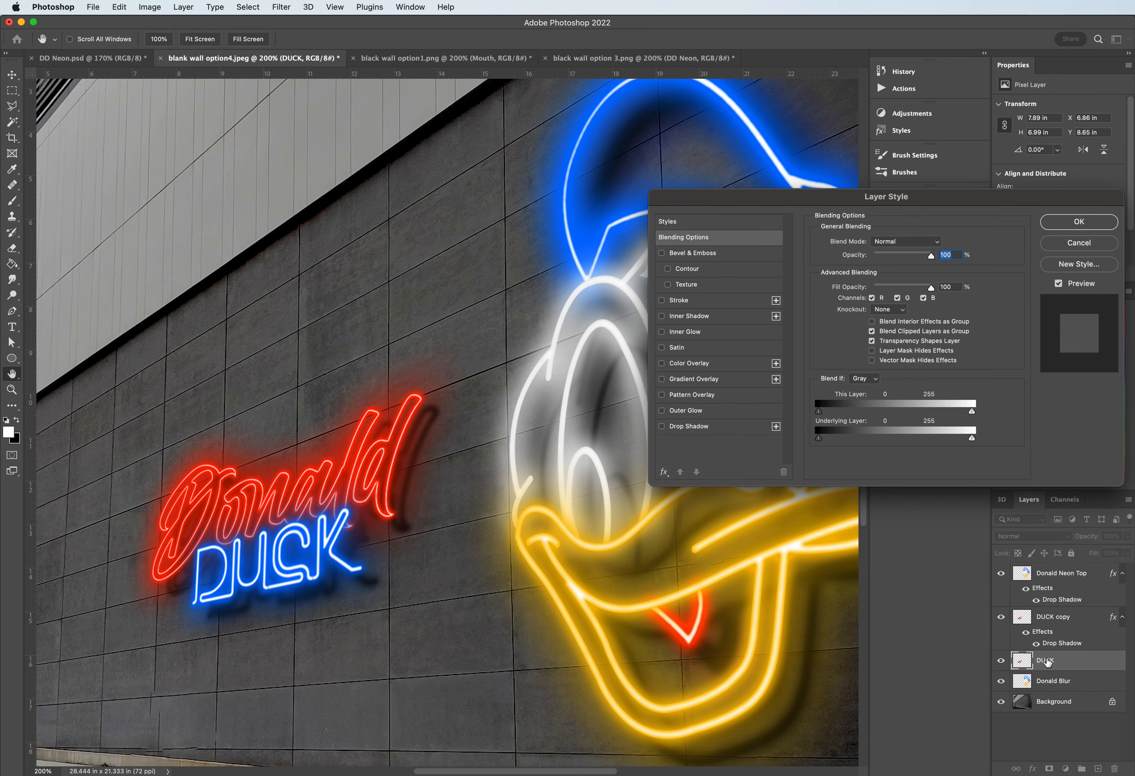
left_click(1078, 222)
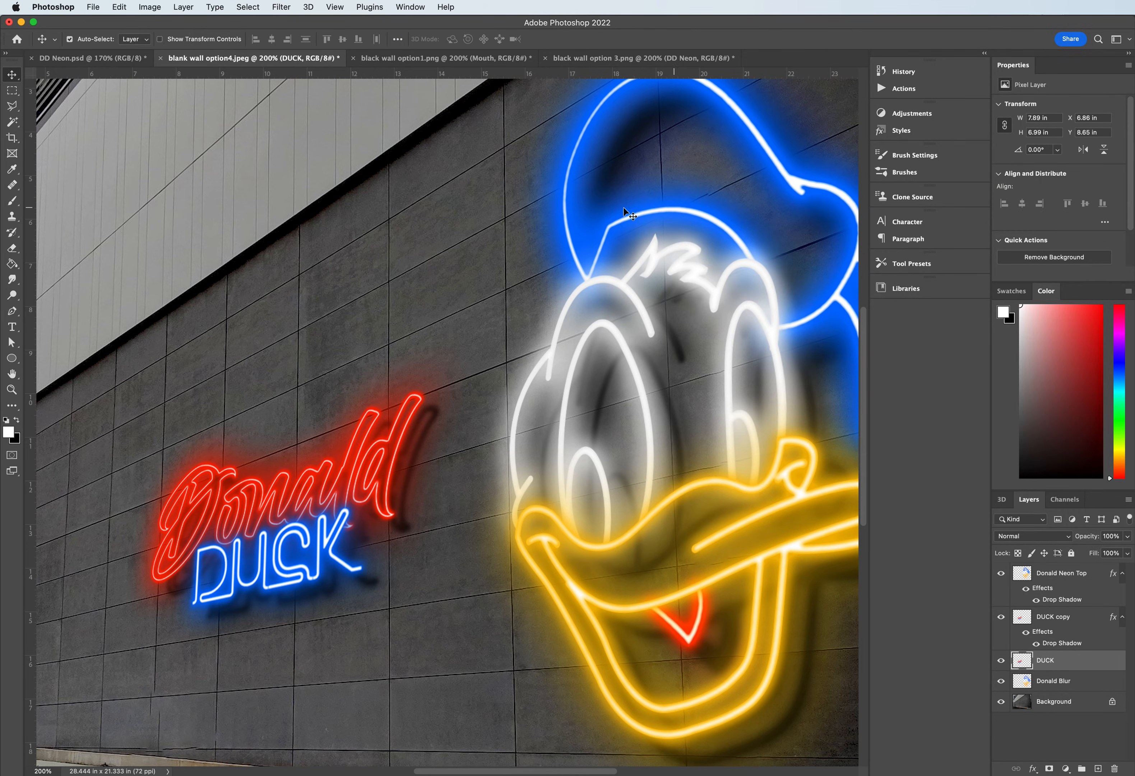
left_click(281, 6)
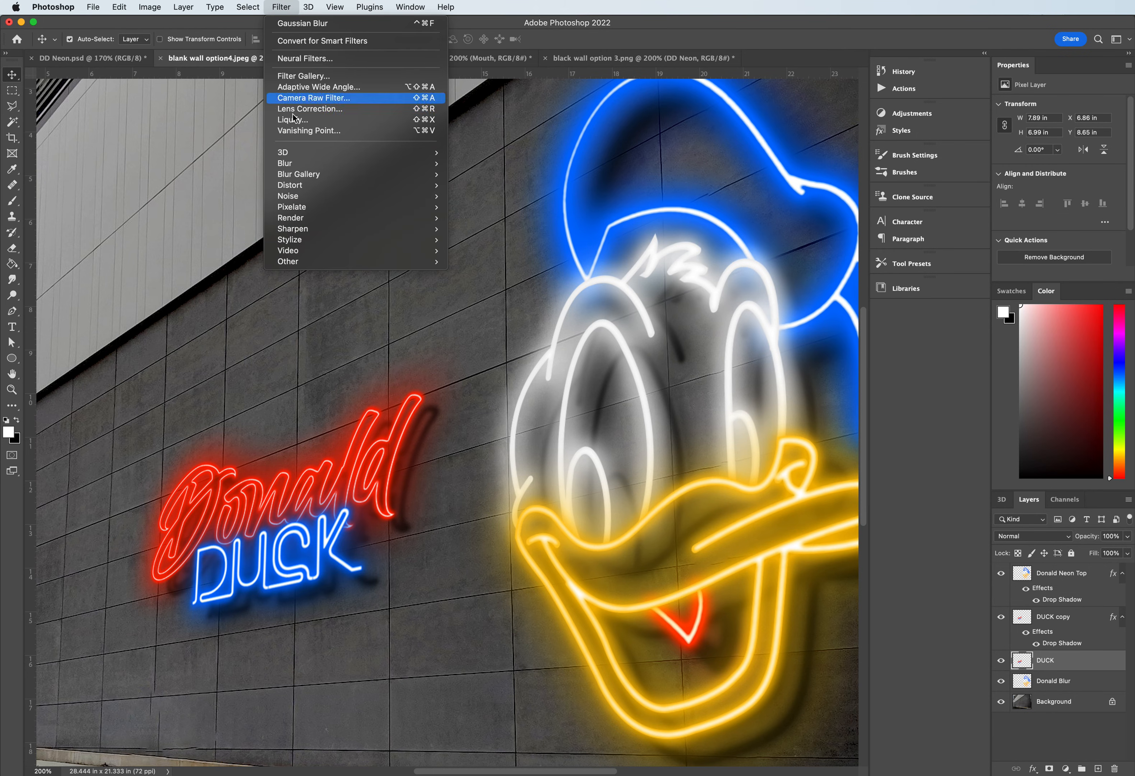
mouse_move(302, 162)
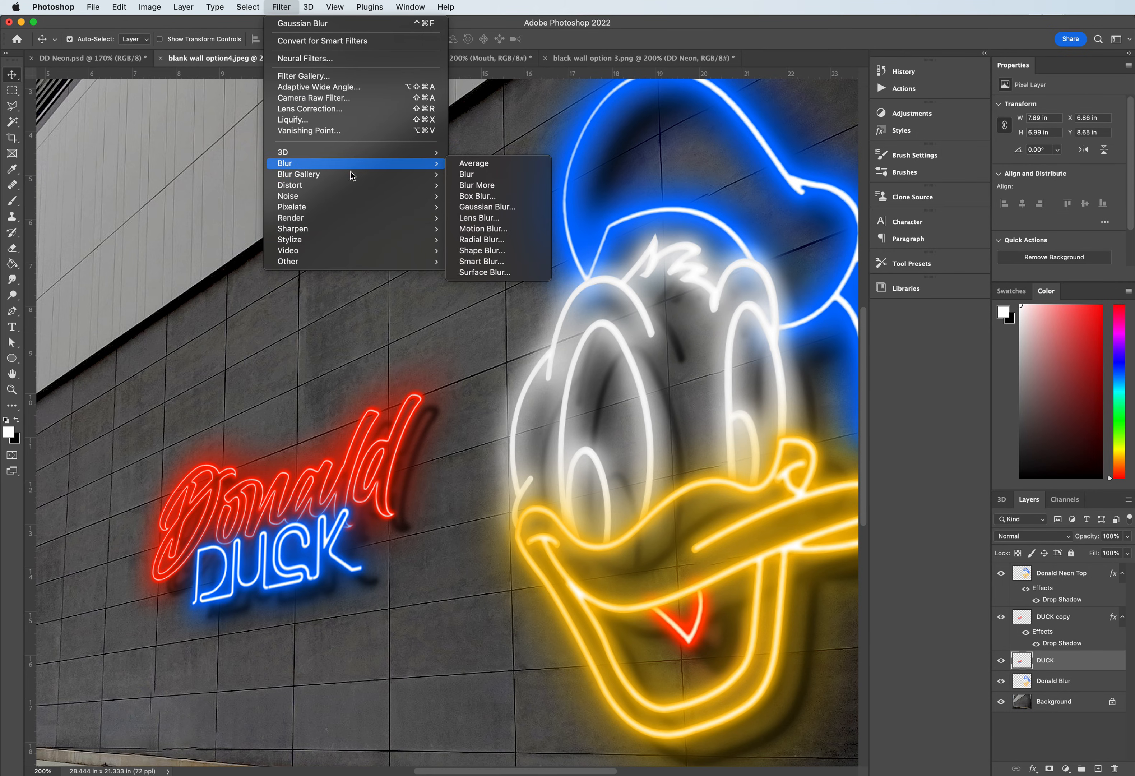
left_click(471, 207)
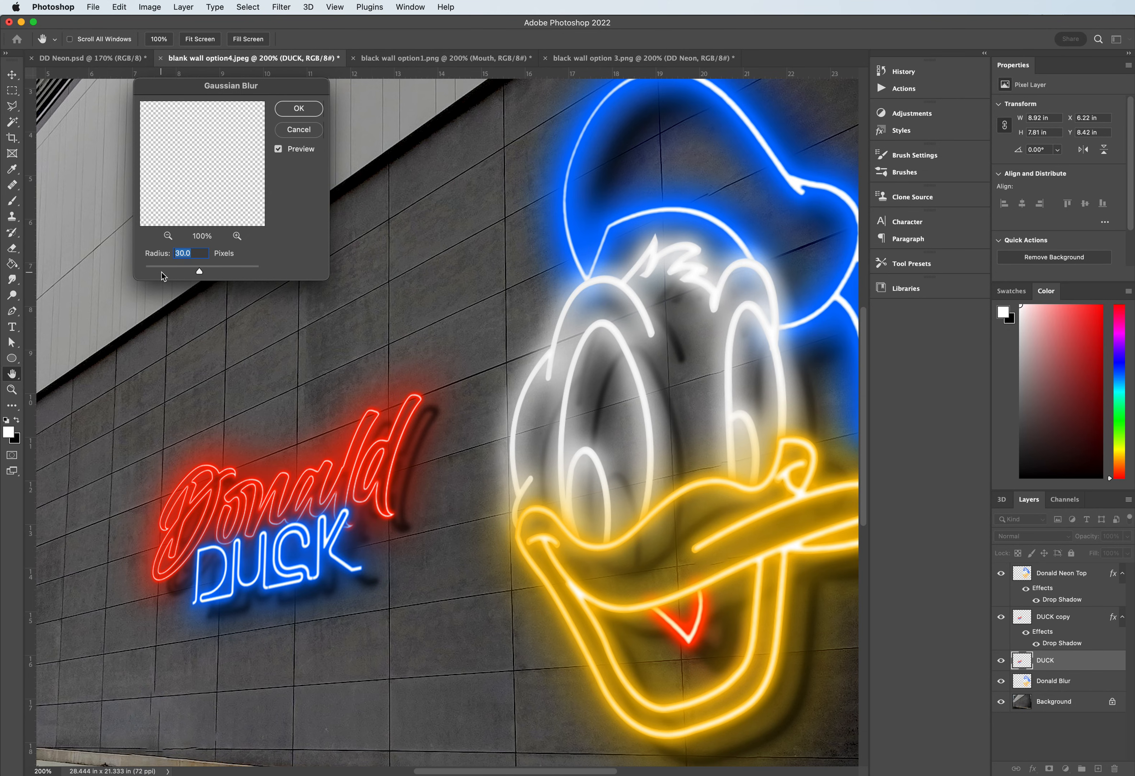
left_click(296, 109)
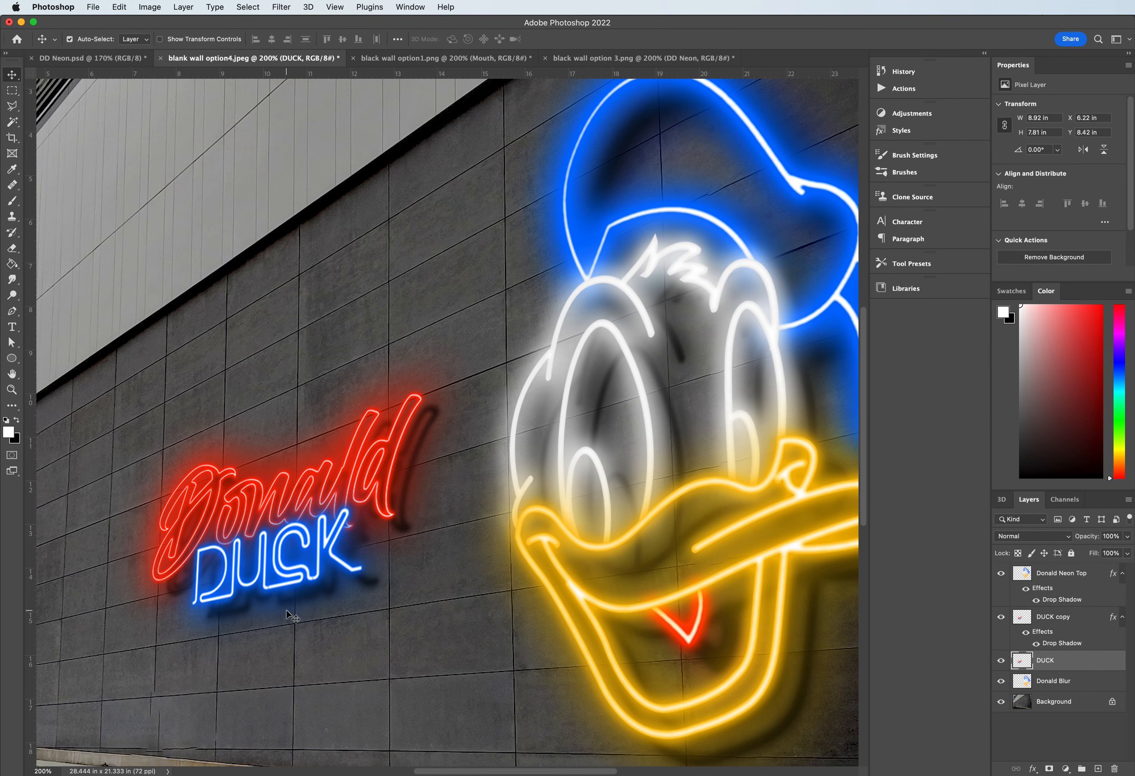
- Shift the blurred DUCK layer about 0.93 in to the right behind the sharp lettering to offset its glow on the wall
left_click_drag(262, 612, 301, 616)
key("super")
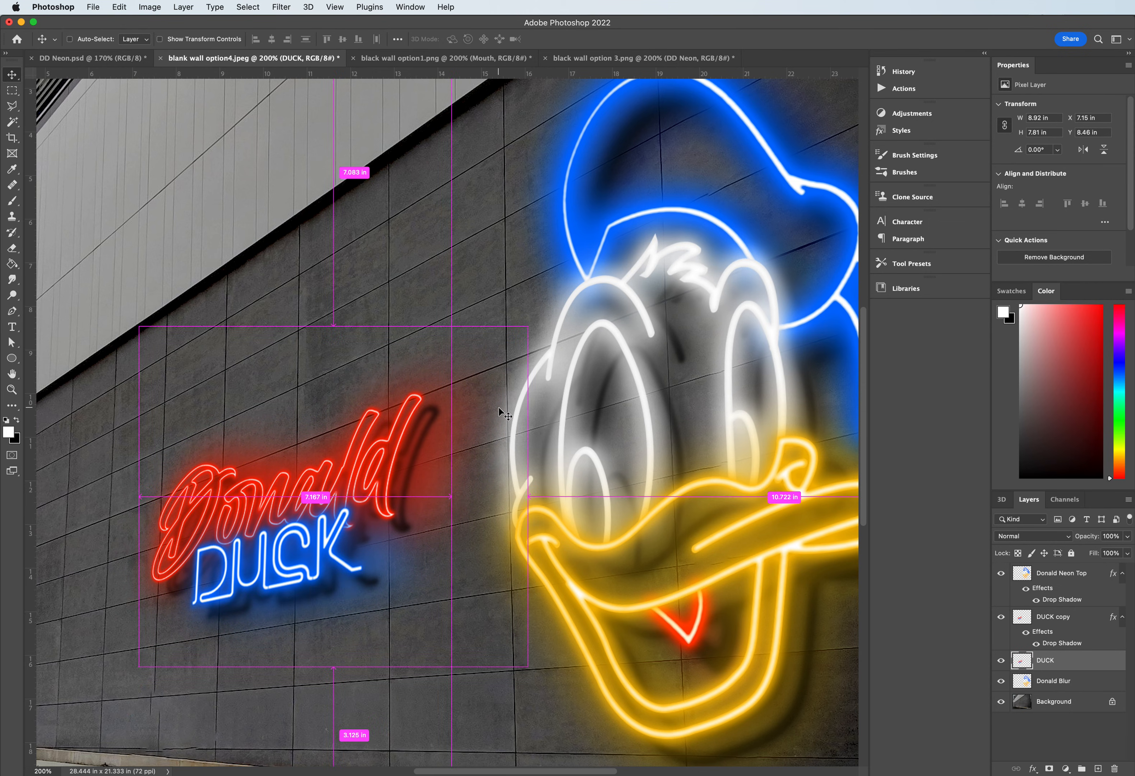
key("super+minus")
key("super+plus")
key("super+minus")
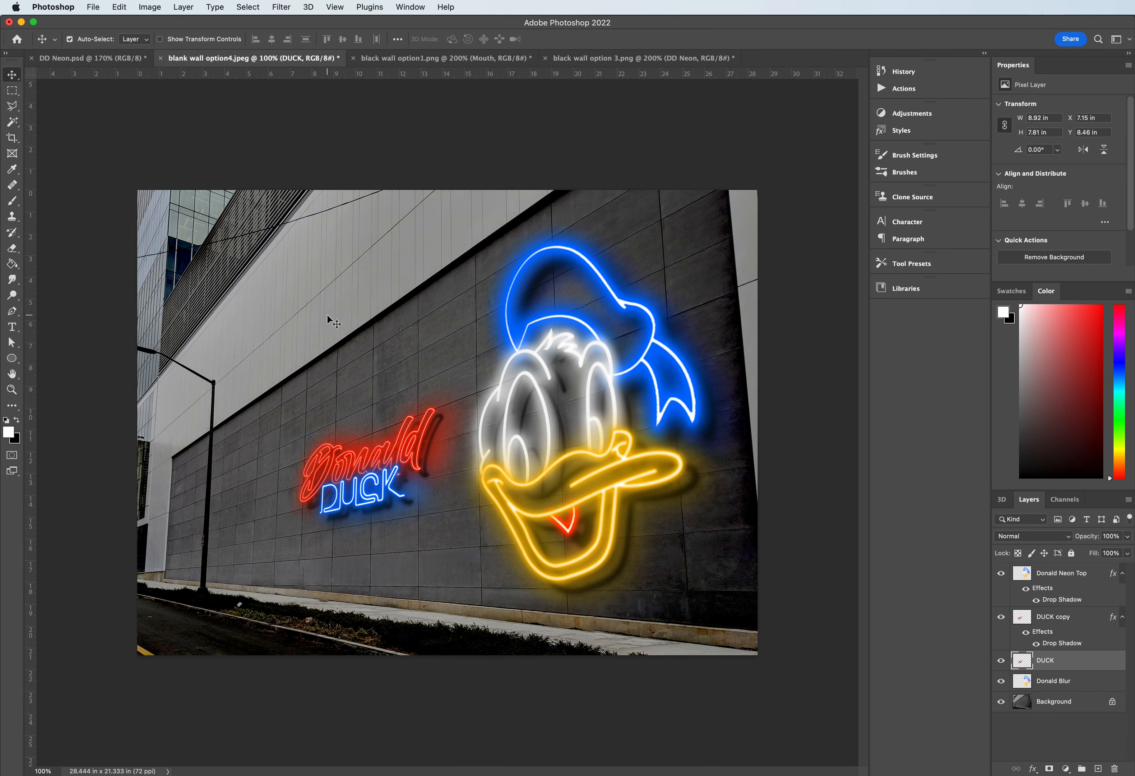
key("super+plus")
key("super+minus")
key("super+plus")
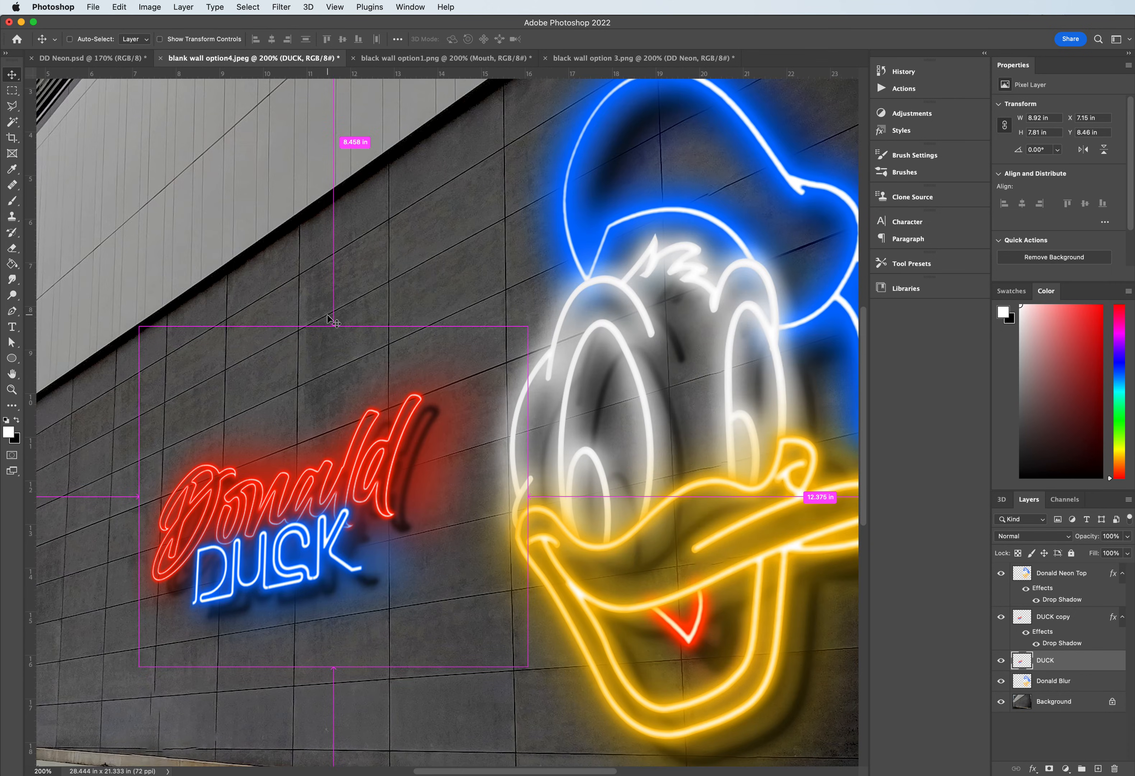
key("super+minus")
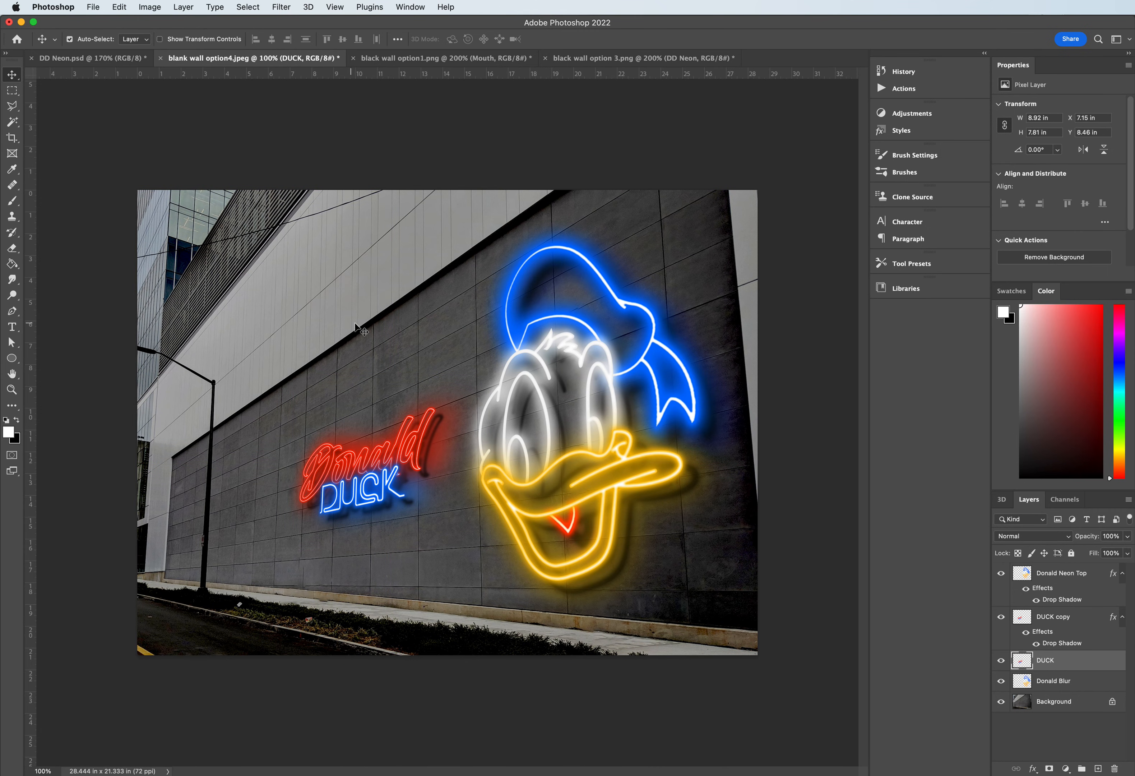